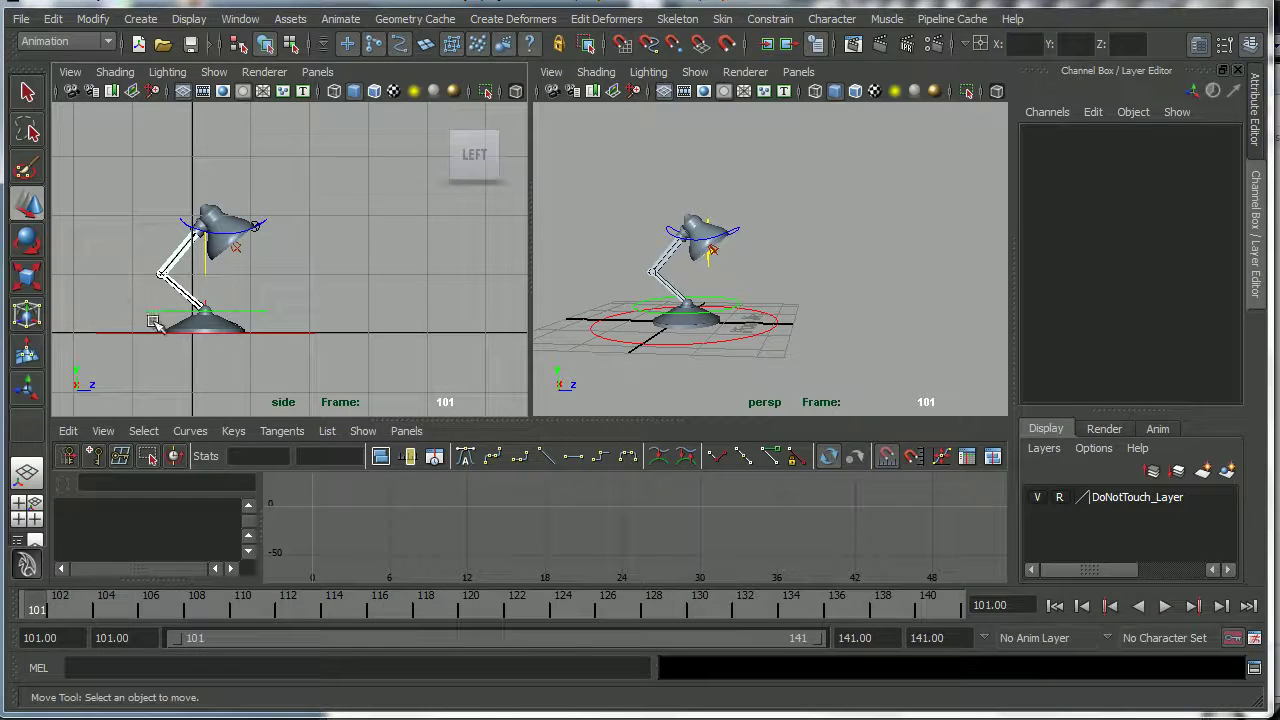
- Play and scrub the lamp's hop with the base control selected to examine how the base moves after frame 109
{"action": "key", "text": "alt+v"}
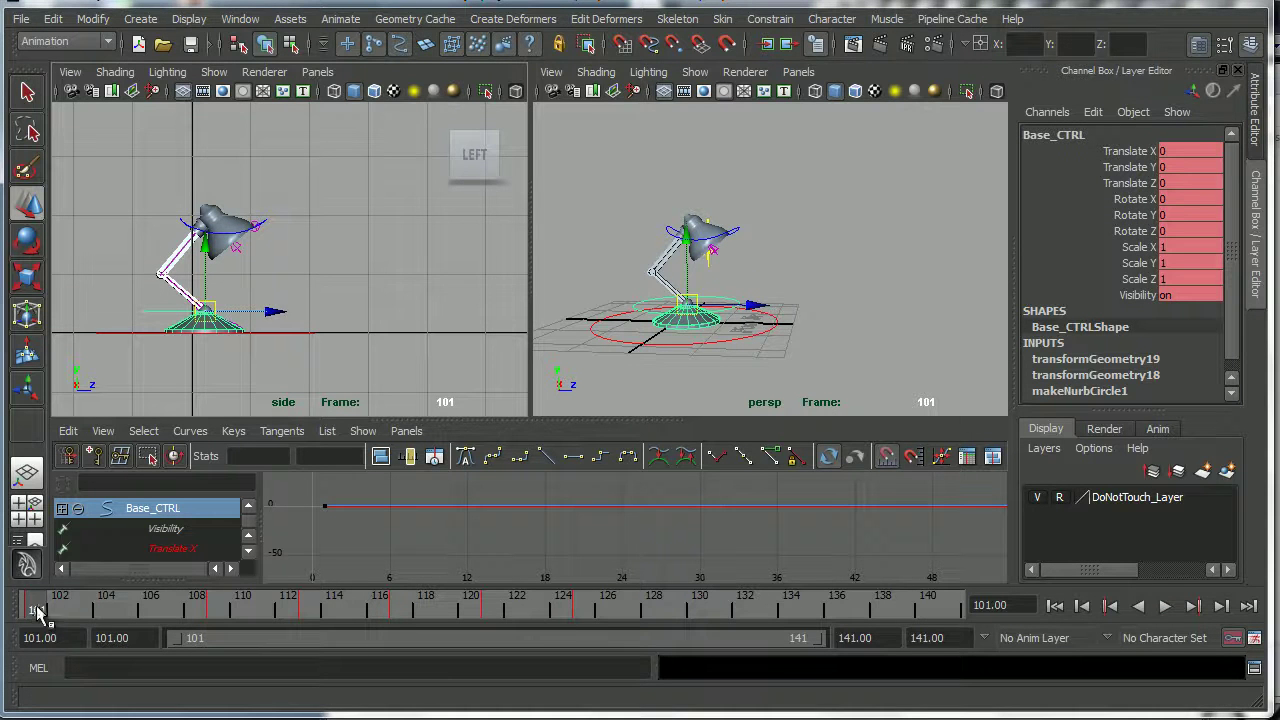
{"action": "left_click_drag", "start_coordinate": [170, 620], "coordinate": [266, 614]}
{"action": "left_click_drag", "start_coordinate": [727, 346], "coordinate": [735, 330], "text": "alt"}
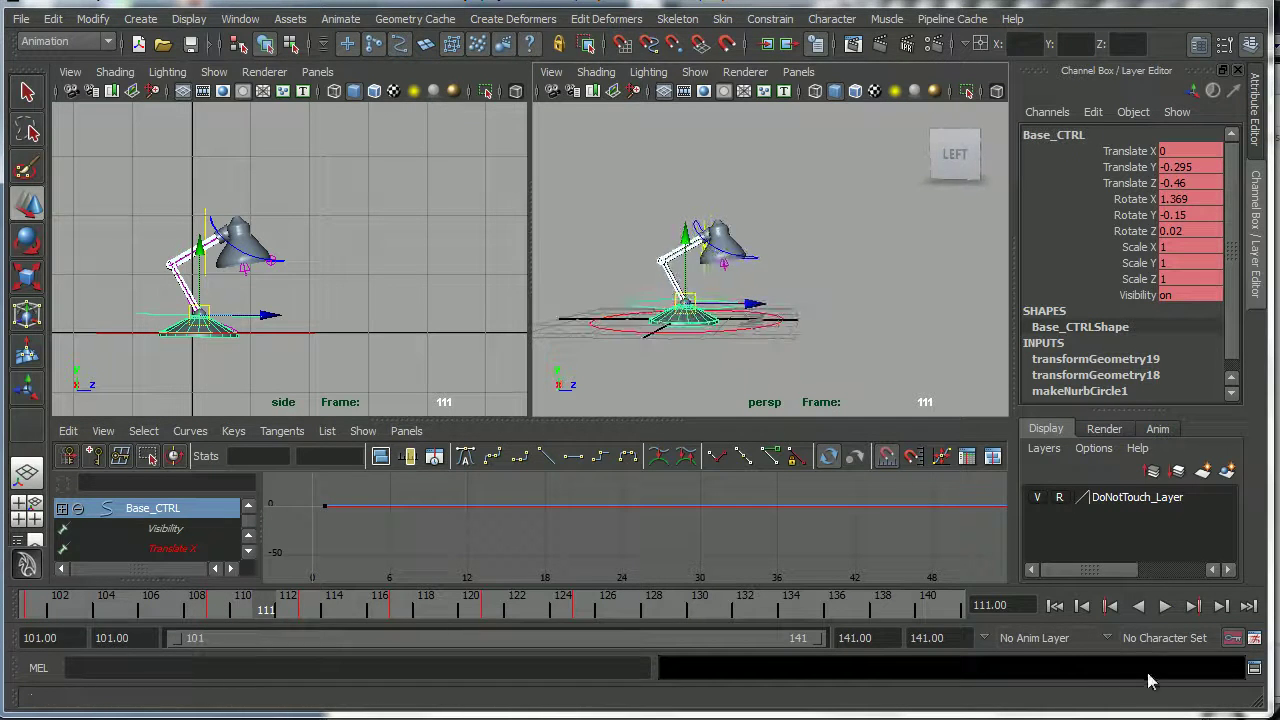
{"action": "left_click", "coordinate": [1165, 607]}
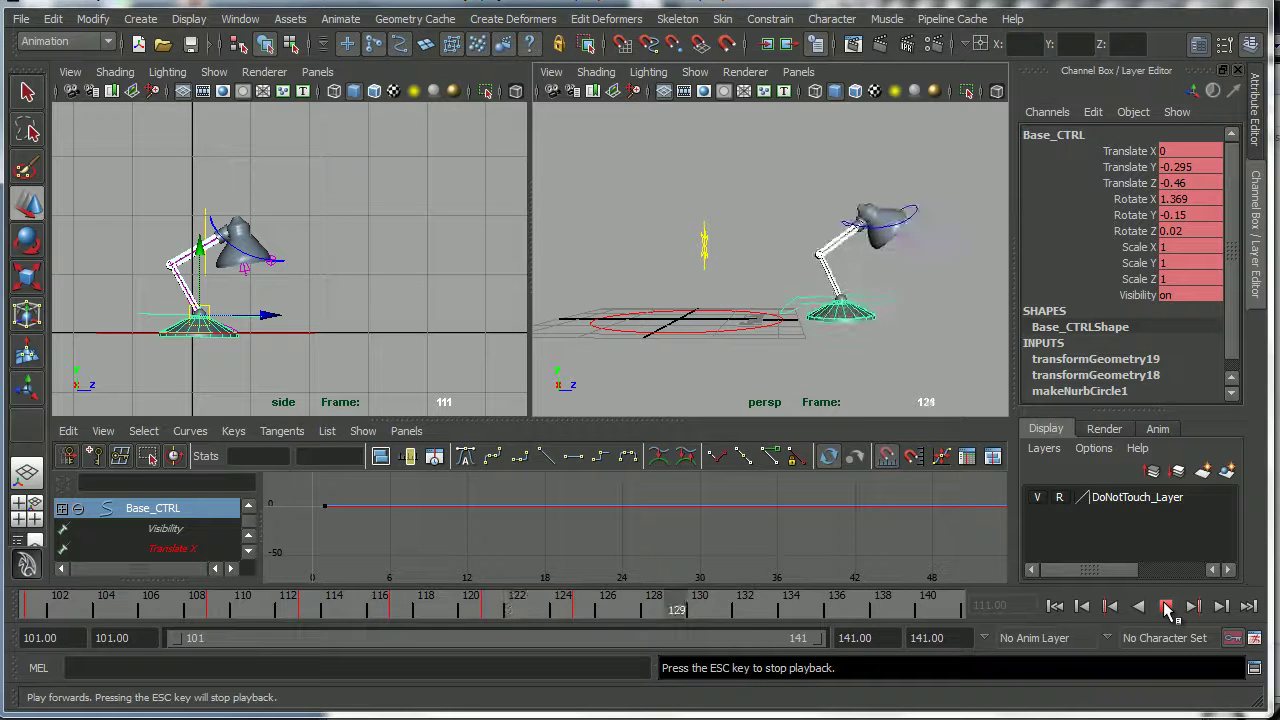
{"action": "left_click", "coordinate": [1166, 608]}
{"action": "mouse_move", "coordinate": [277, 608]}
{"action": "left_mouse_down"}
{"action": "mouse_move", "coordinate": [254, 610]}
{"action": "mouse_move", "coordinate": [300, 614]}
{"action": "mouse_move", "coordinate": [157, 612]}
{"action": "mouse_move", "coordinate": [335, 611]}
{"action": "mouse_move", "coordinate": [218, 610]}
{"action": "left_mouse_up"}
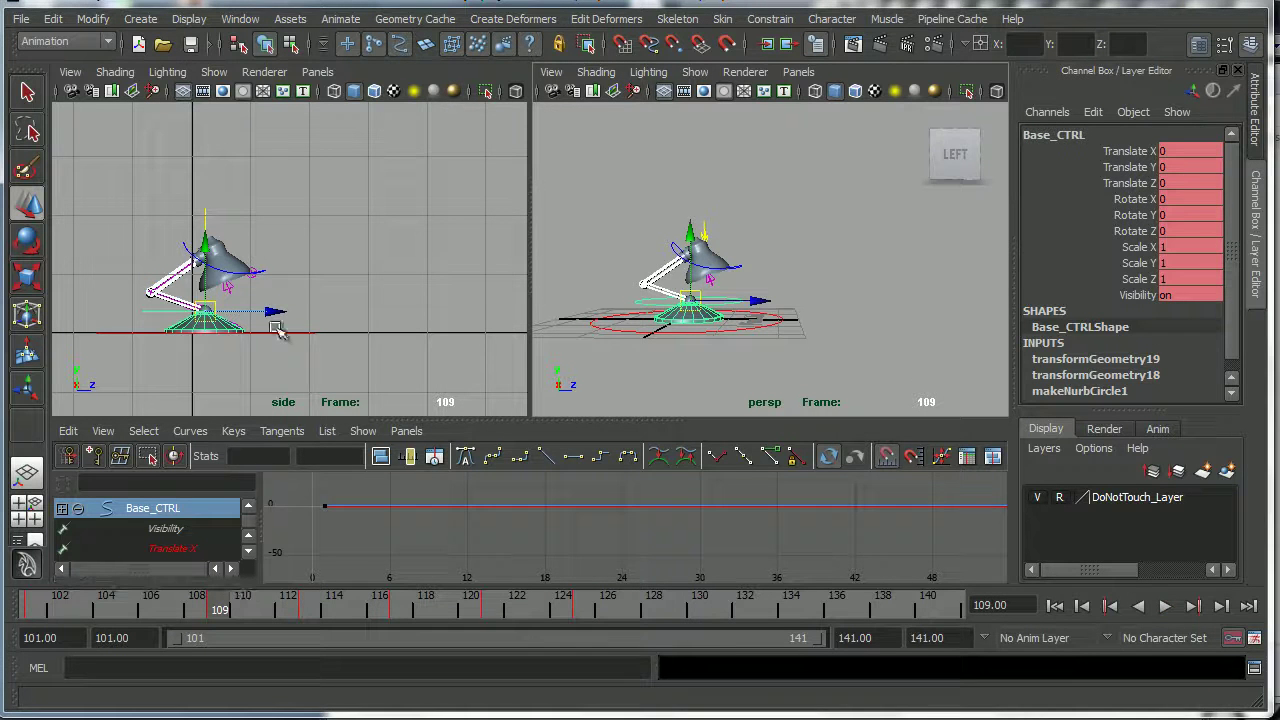
{"action": "left_click", "coordinate": [329, 291]}
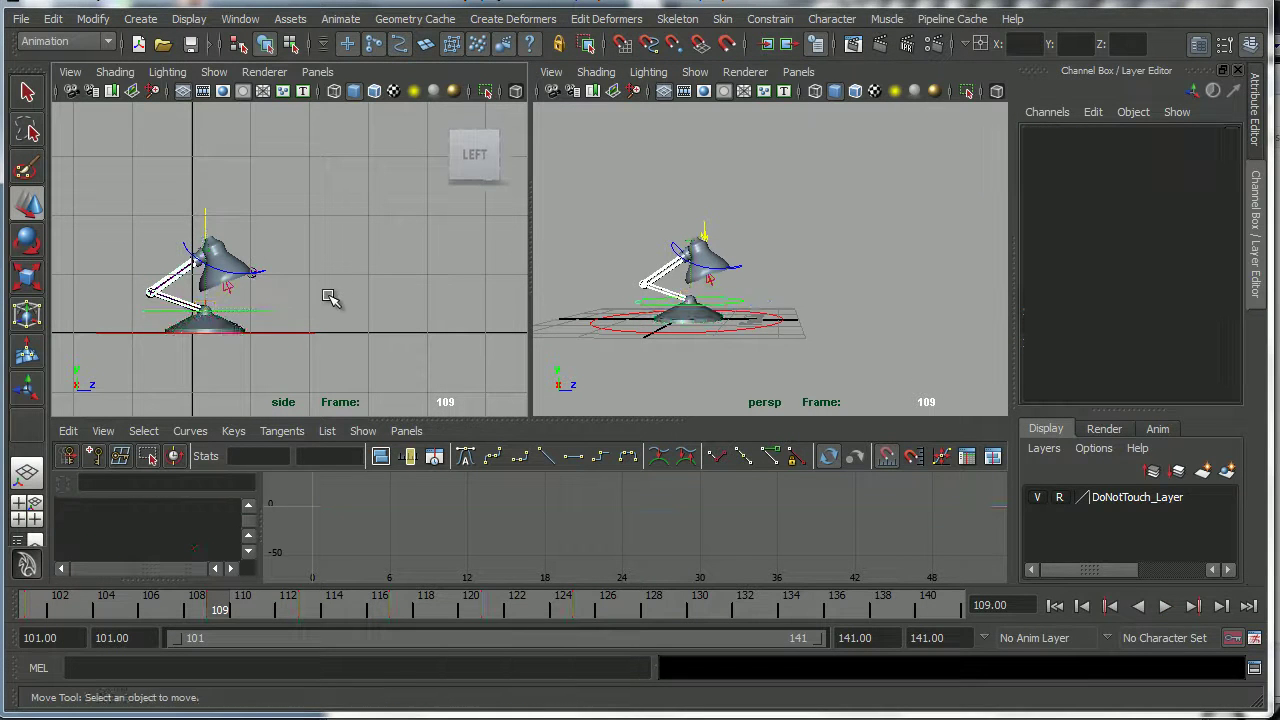
{"action": "left_click", "coordinate": [256, 316]}
{"action": "mouse_move", "coordinate": [218, 610]}
{"action": "left_mouse_down"}
{"action": "mouse_move", "coordinate": [314, 608]}
{"action": "mouse_move", "coordinate": [205, 607]}
{"action": "mouse_move", "coordinate": [314, 606]}
{"action": "mouse_move", "coordinate": [203, 607]}
{"action": "mouse_move", "coordinate": [386, 608]}
{"action": "mouse_move", "coordinate": [196, 617]}
{"action": "mouse_move", "coordinate": [272, 611]}
{"action": "mouse_move", "coordinate": [214, 615]}
{"action": "left_mouse_up"}
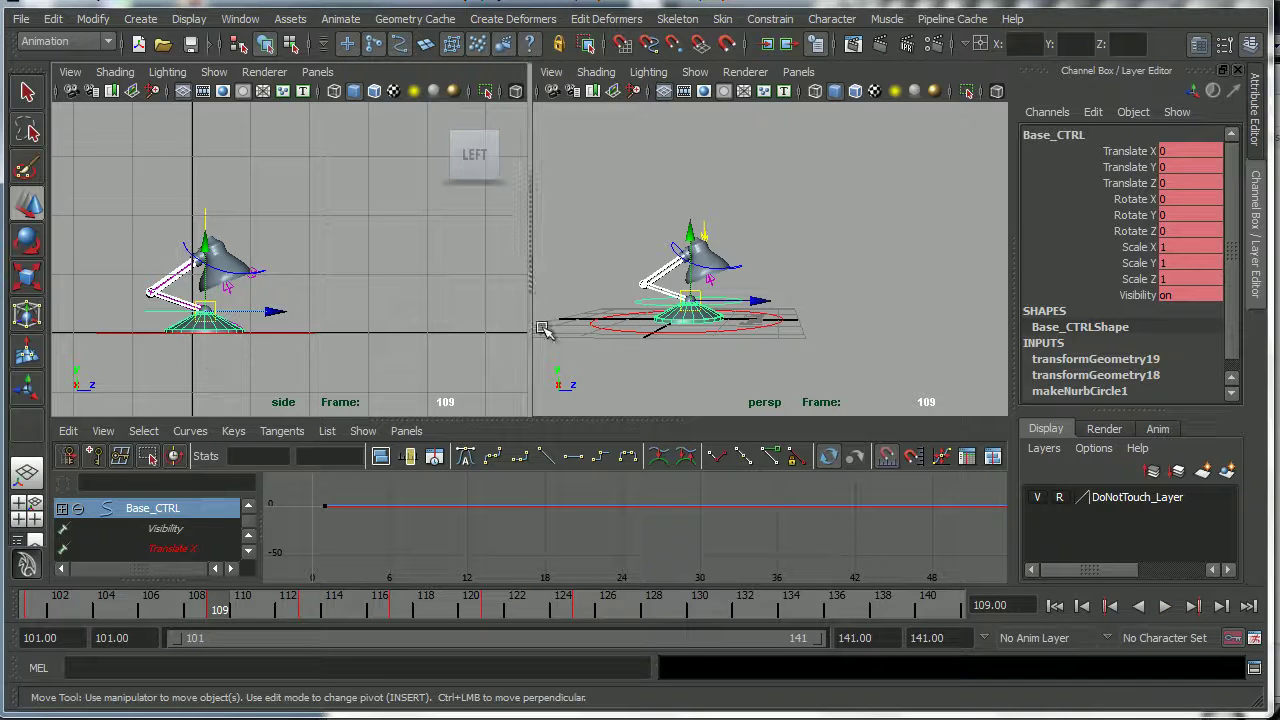
- Hold the base control's frame 109 pose by keying the same values on all its channels at frame 111
{"action": "right_click_drag", "start_coordinate": [295, 356], "coordinate": [350, 325], "text": "alt"}
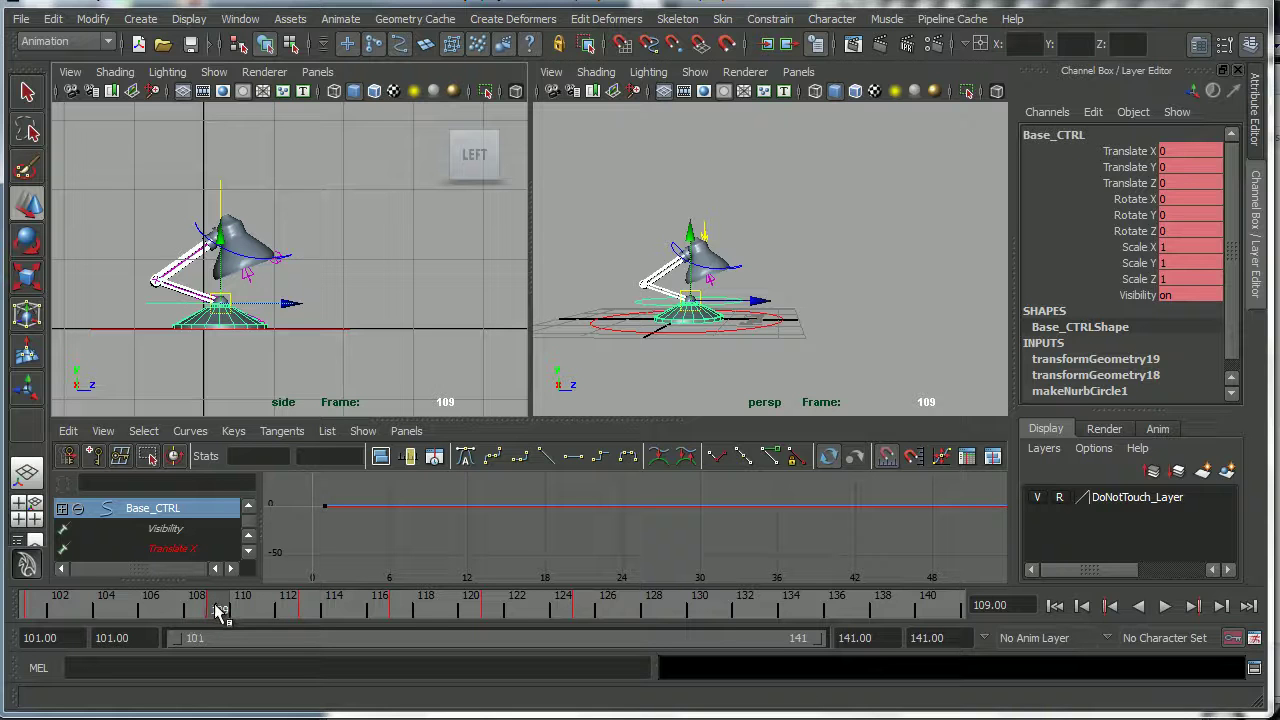
{"action": "key", "text": "alt+v"}
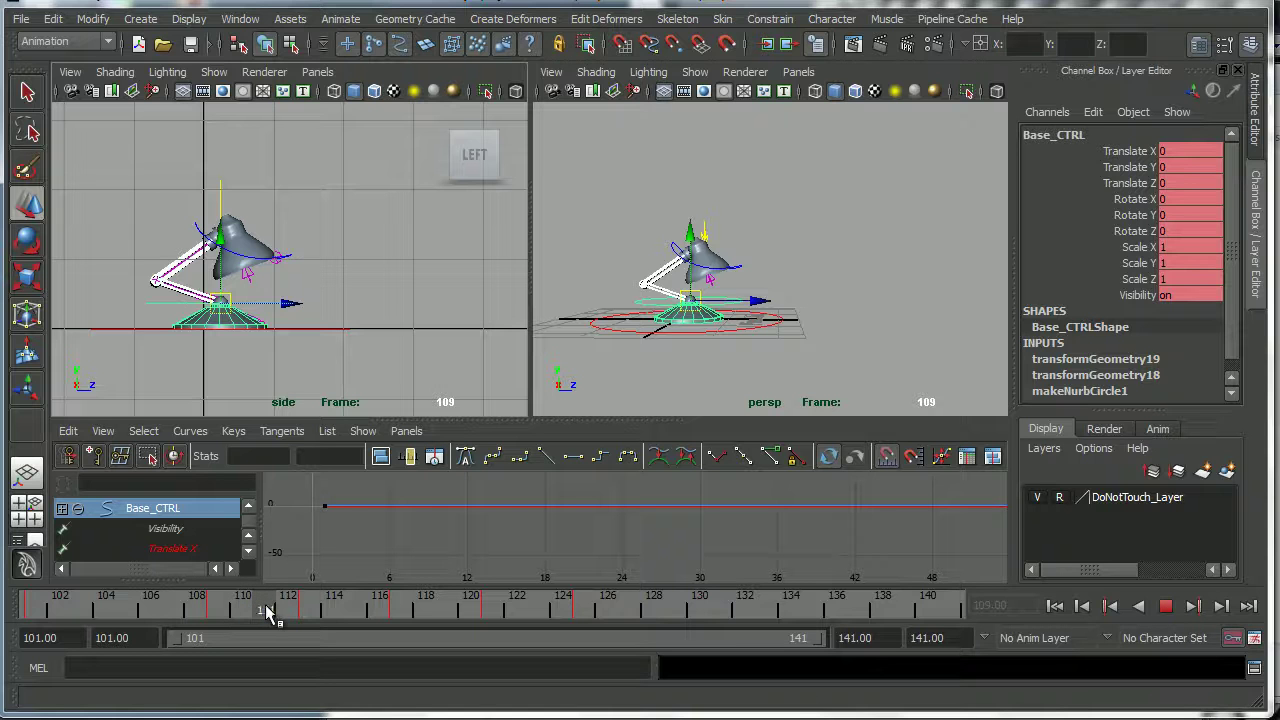
{"action": "left_click", "coordinate": [268, 612]}
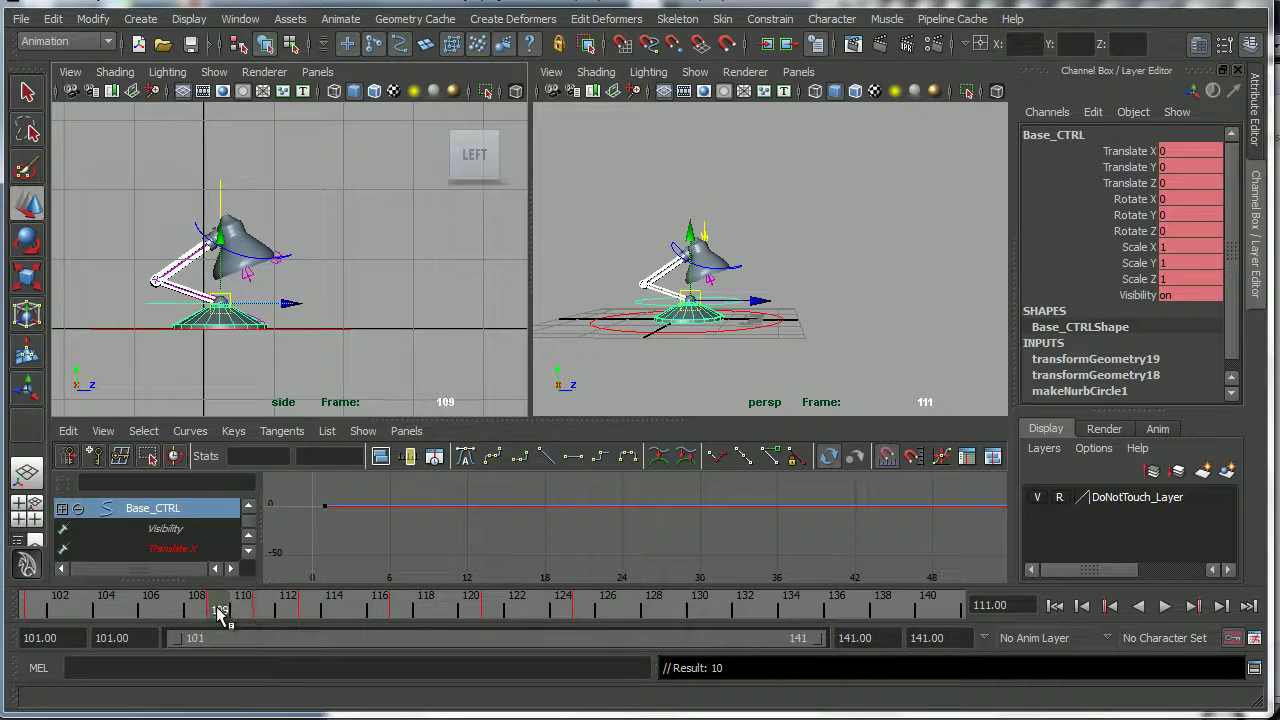
- Scrub between frames 109 and 113 to check the base's hold before the lamp takes off
{"action": "key", "text": "alt+v"}
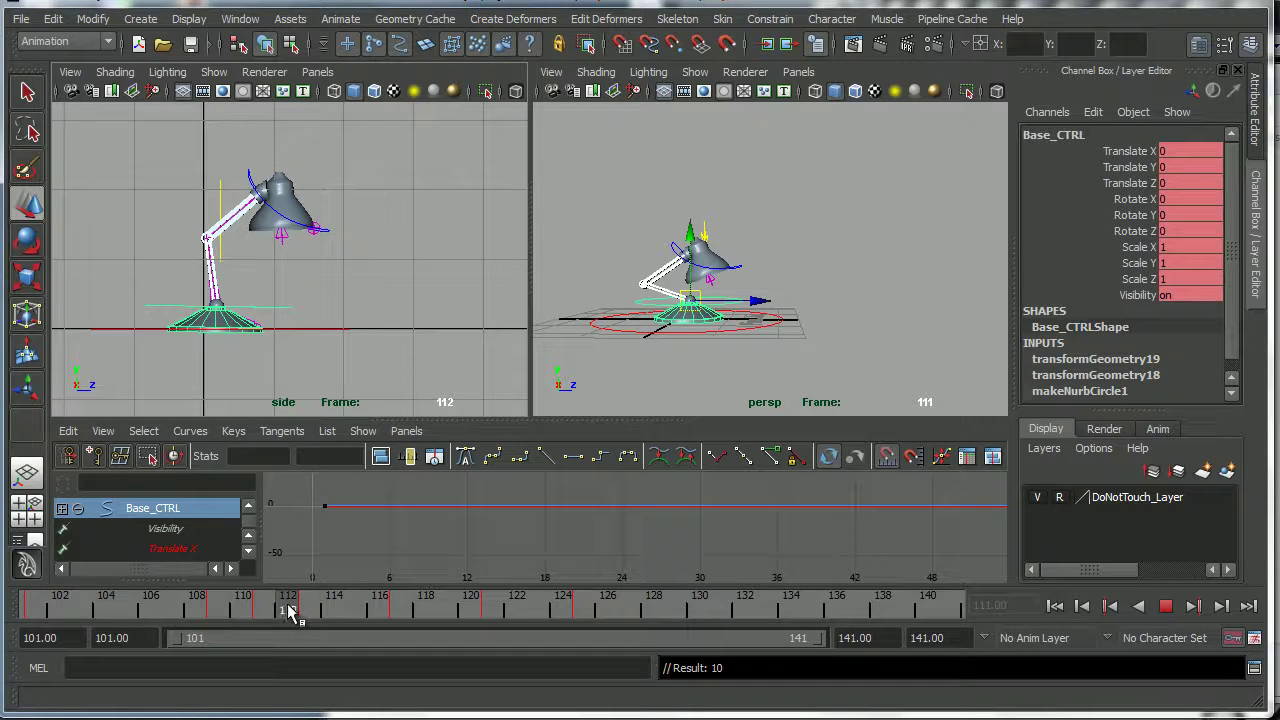
{"action": "mouse_move", "coordinate": [305, 612]}
{"action": "left_mouse_down"}
{"action": "mouse_move", "coordinate": [214, 611]}
{"action": "mouse_move", "coordinate": [266, 612]}
{"action": "mouse_move", "coordinate": [220, 609]}
{"action": "mouse_move", "coordinate": [221, 620]}
{"action": "left_mouse_up"}
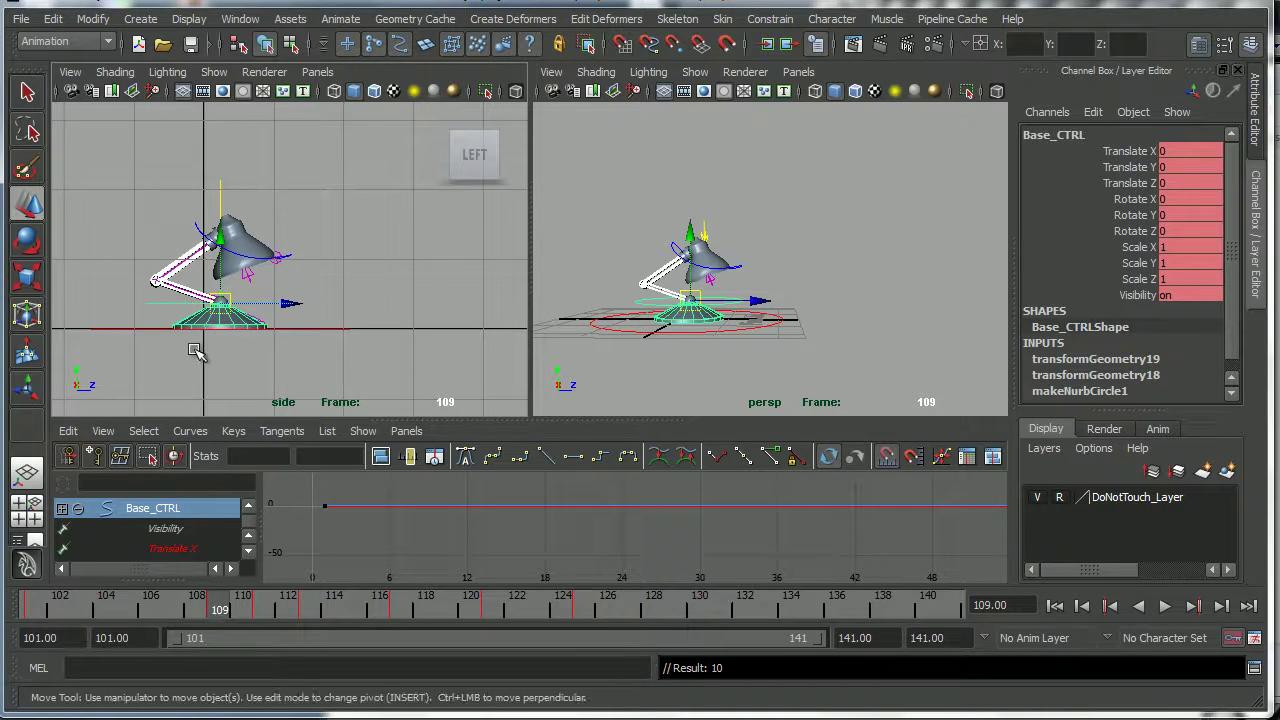
{"action": "double_click", "coordinate": [243, 610]}
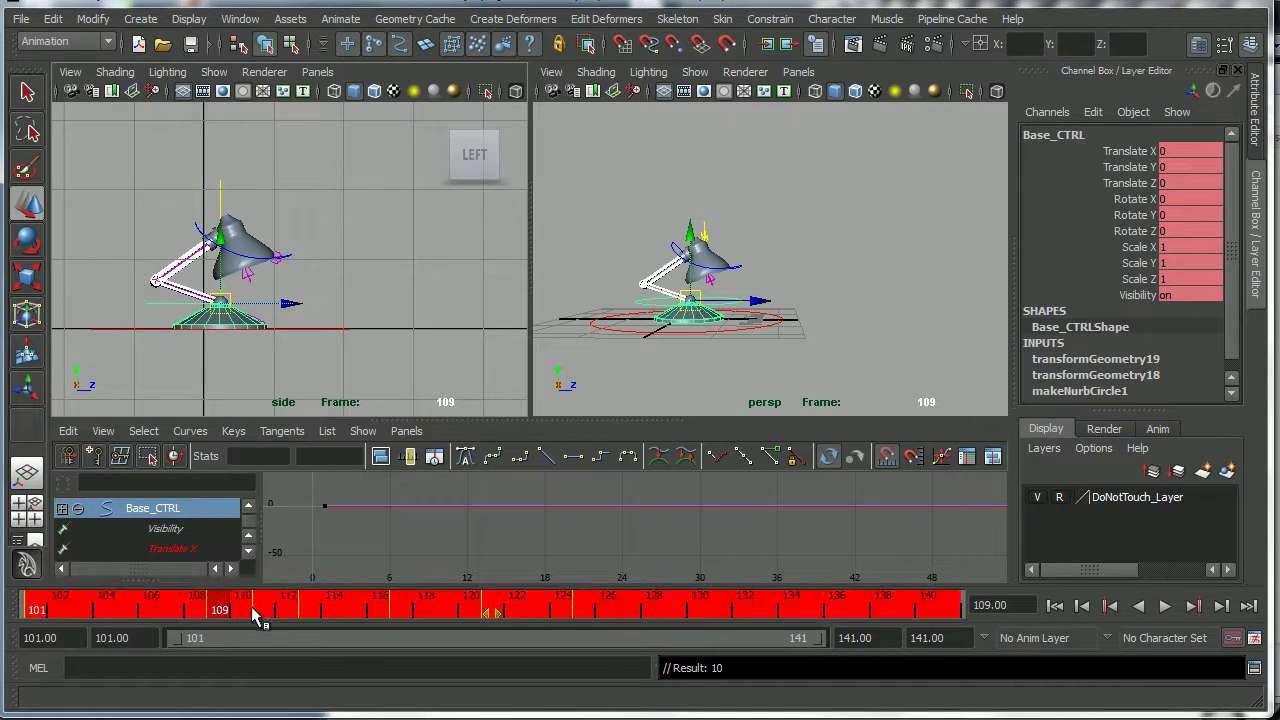
{"action": "left_click", "coordinate": [243, 610]}
{"action": "left_click", "coordinate": [223, 612]}
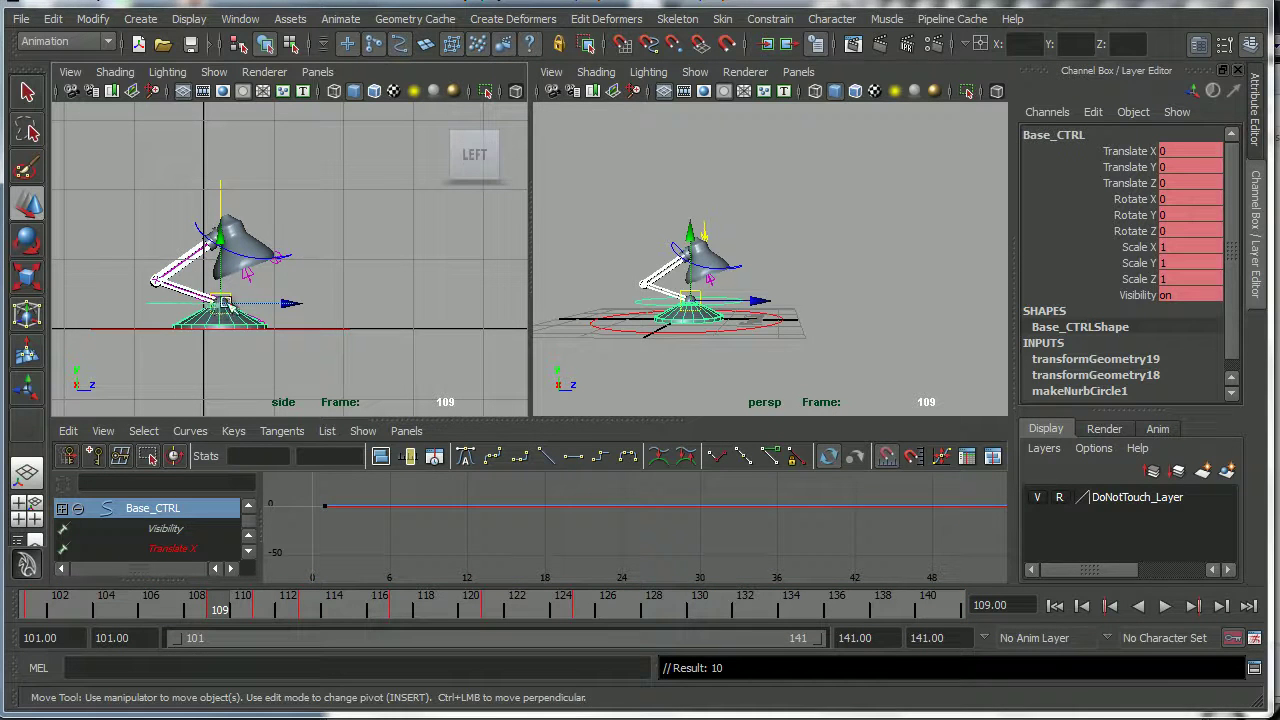
{"action": "key", "text": "alt+v"}
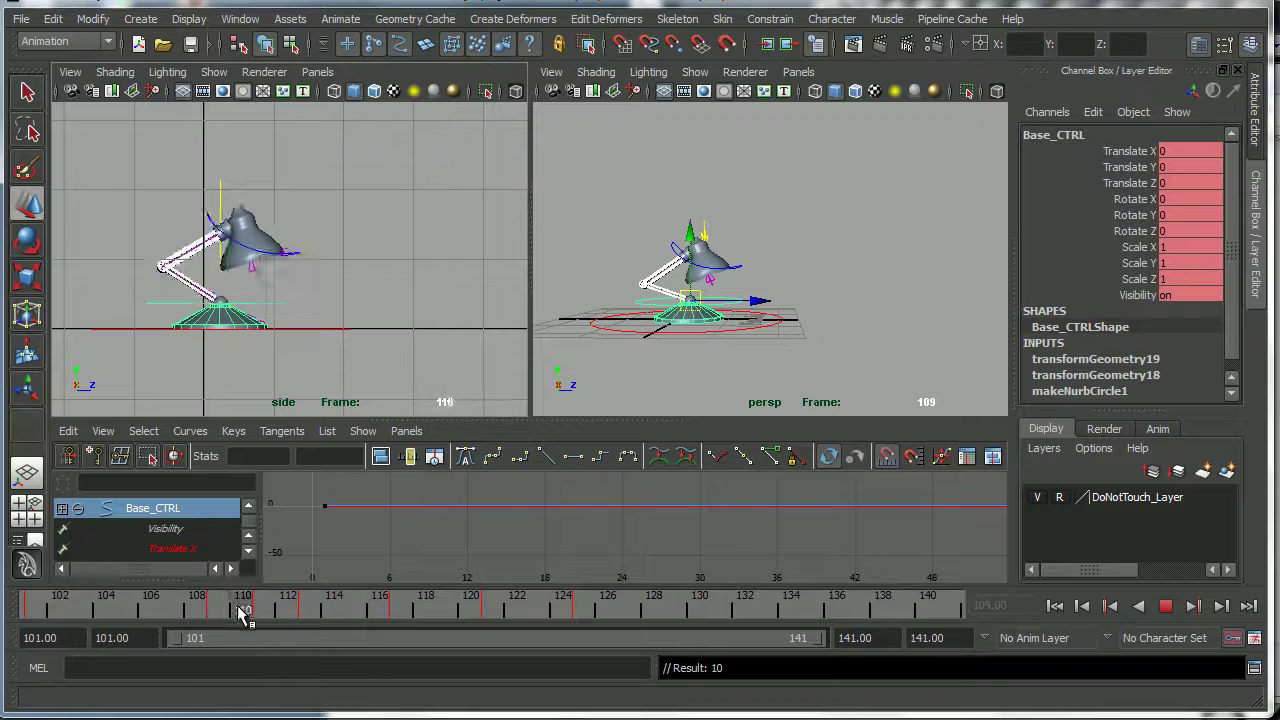
{"action": "key", "text": "alt+v"}
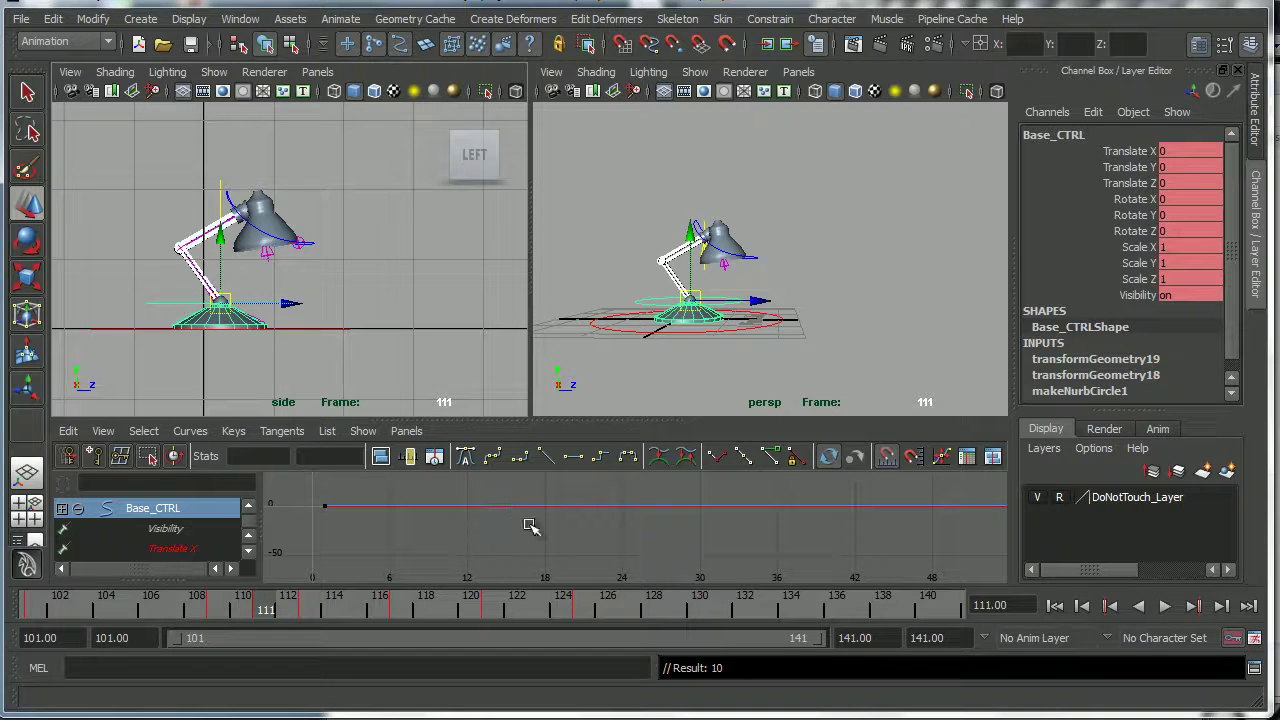
- Delete the base control's stray keys at frame 1 in the Graph Editor and frame the remaining curves
{"action": "key", "text": "a"}
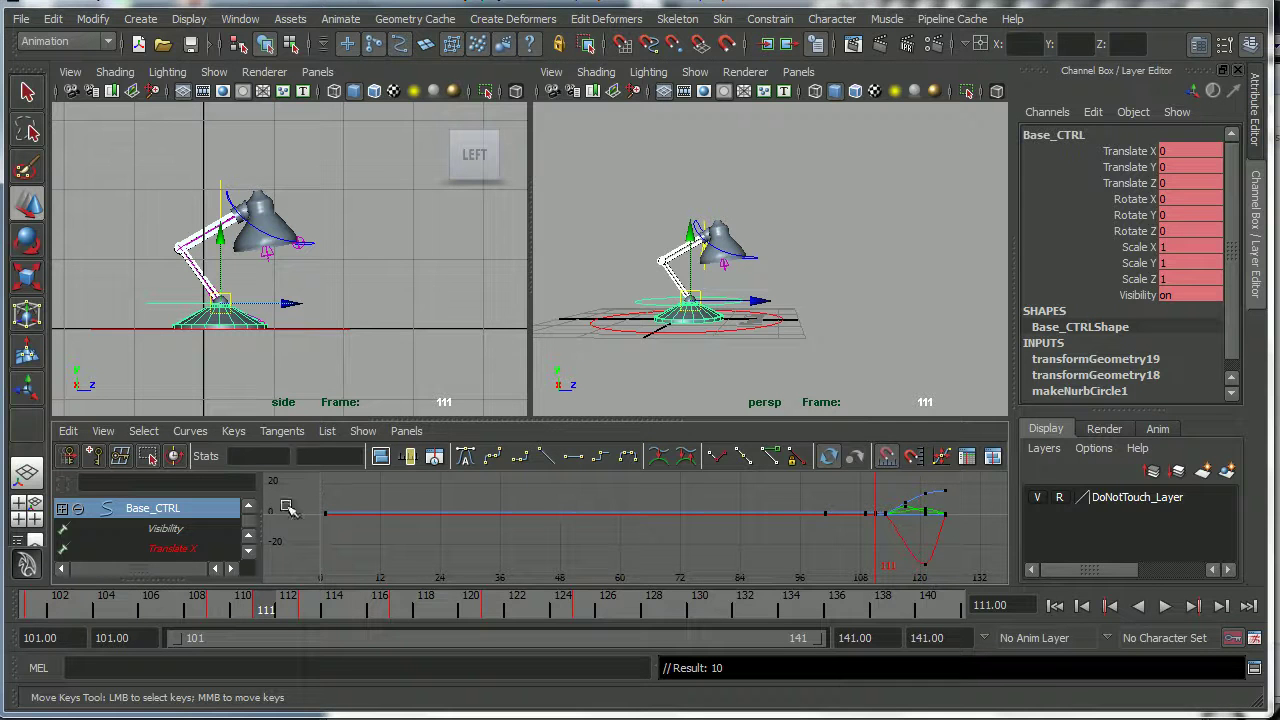
{"action": "right_click_drag", "start_coordinate": [632, 546], "coordinate": [623, 543], "text": "alt"}
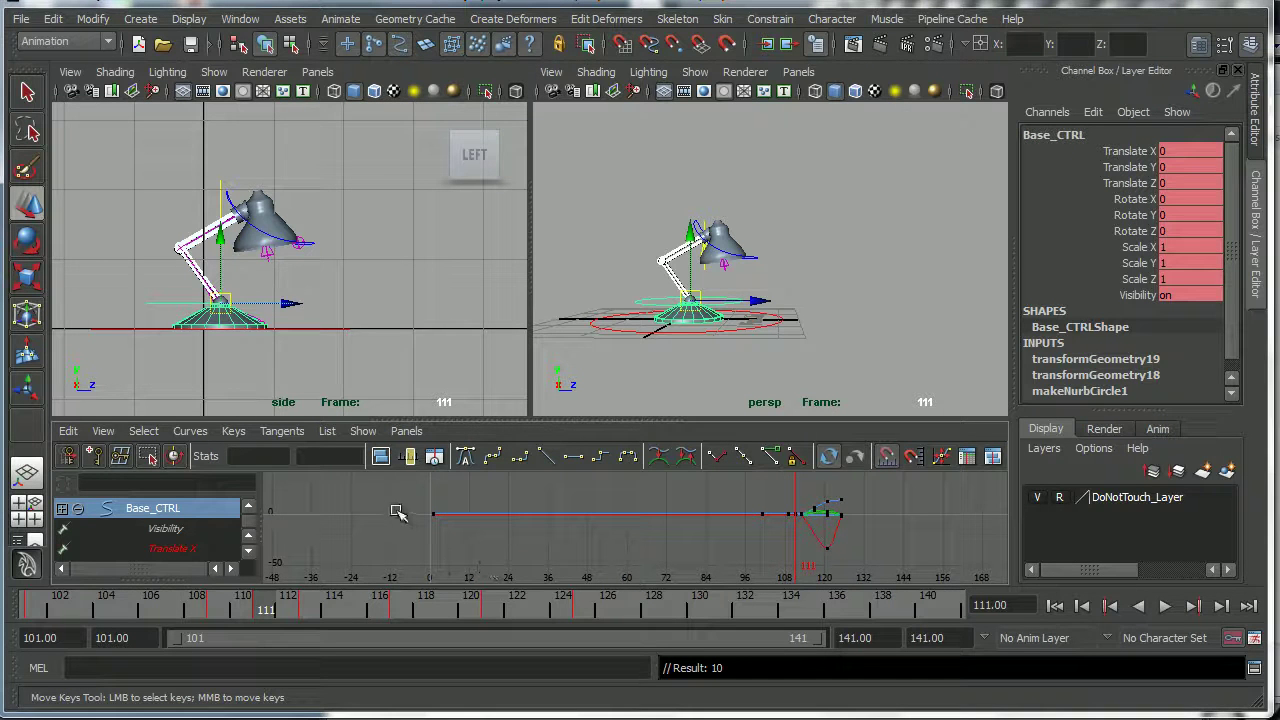
{"action": "left_click", "coordinate": [38, 612]}
{"action": "left_click_drag", "start_coordinate": [400, 505], "coordinate": [471, 557]}
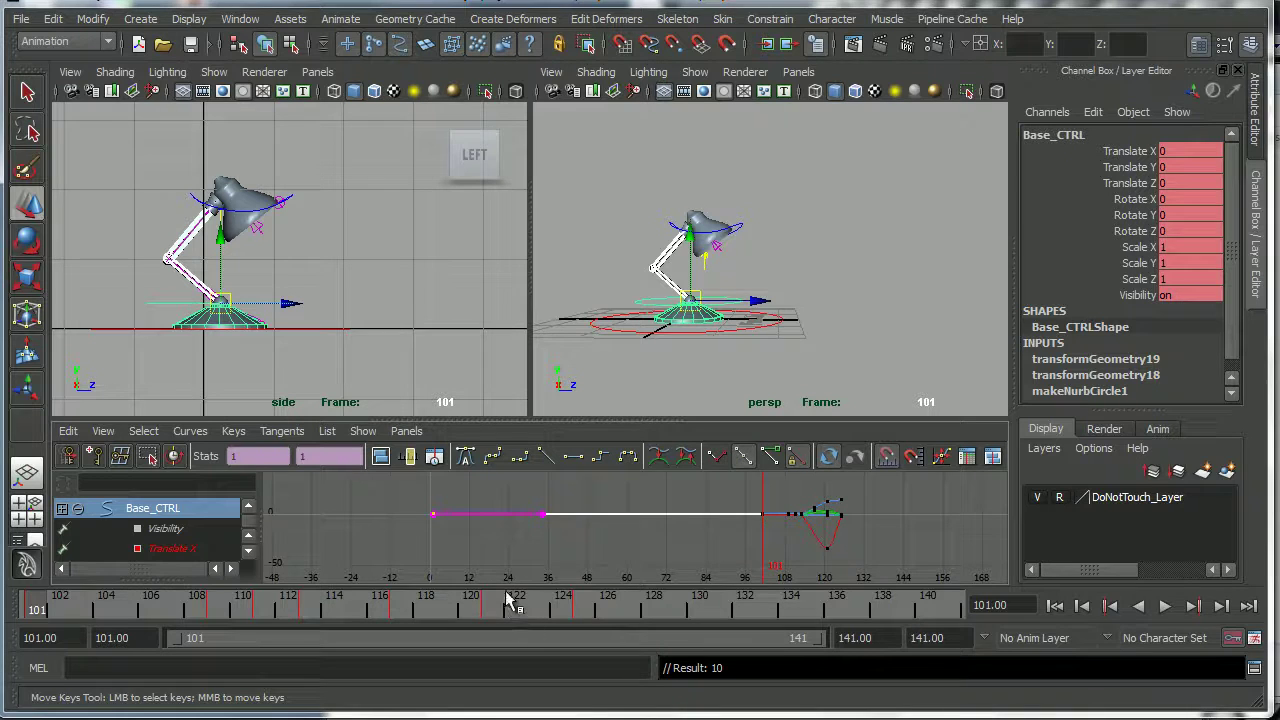
{"action": "key", "text": "Delete"}
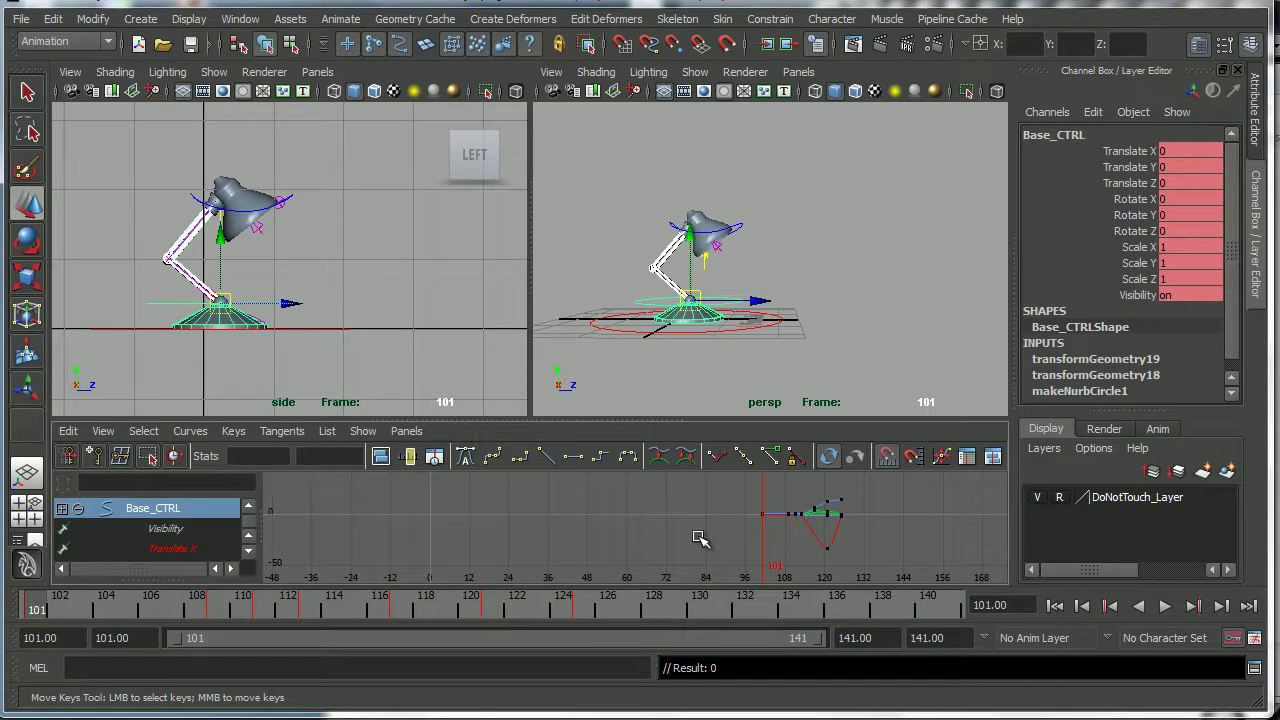
{"action": "key", "text": "a"}
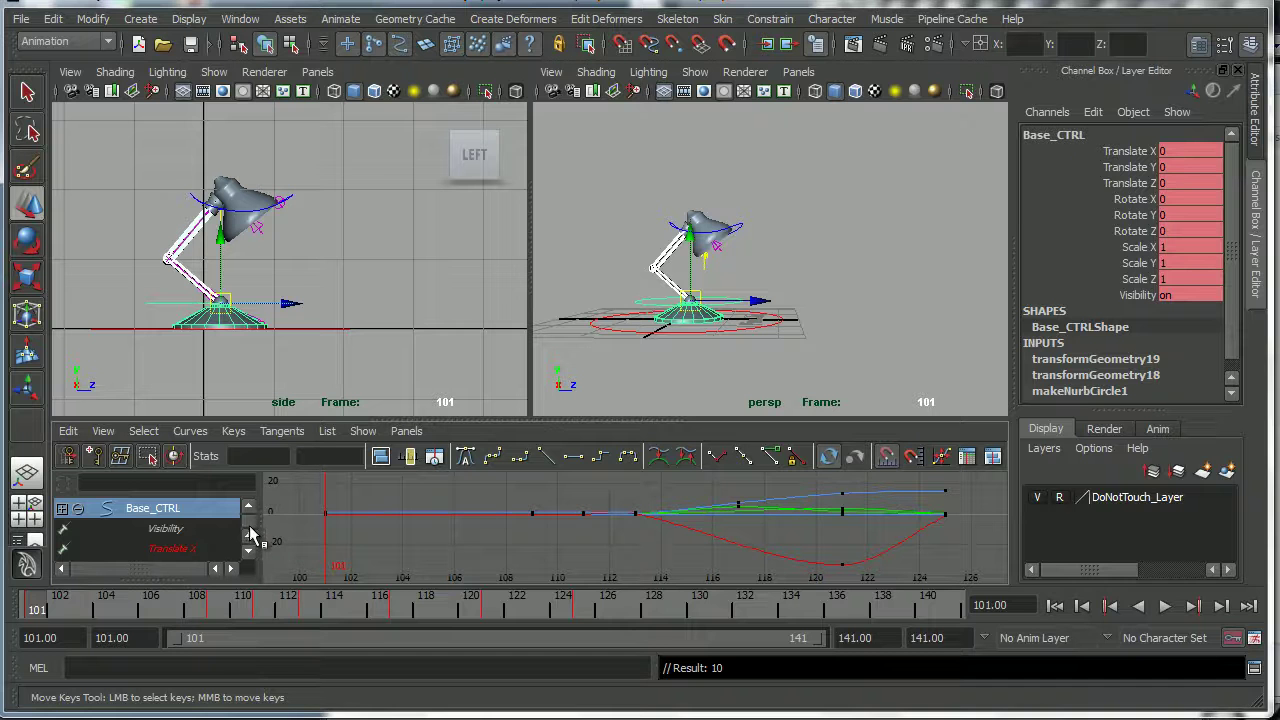
- Isolate the base control's Translate Y curve and examine its shape between frames 111 and 113
{"action": "left_click", "coordinate": [249, 552]}
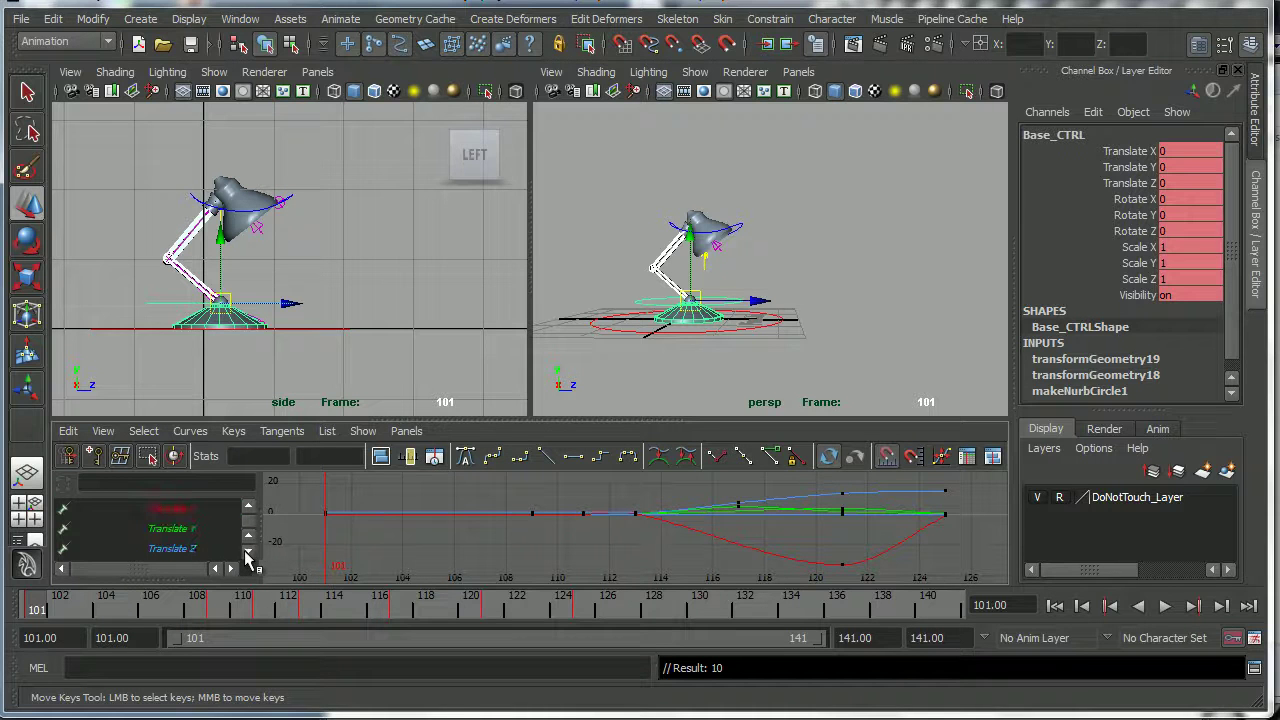
{"action": "left_click", "coordinate": [207, 530]}
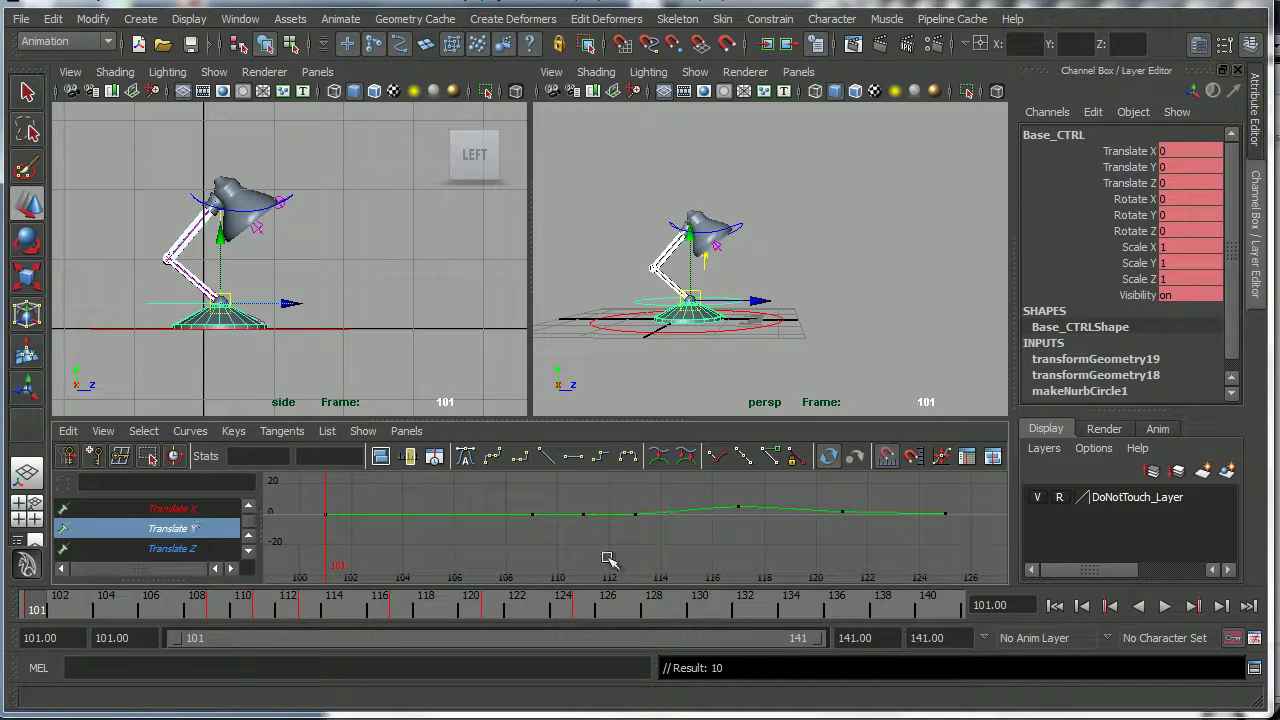
{"action": "key", "text": "f"}
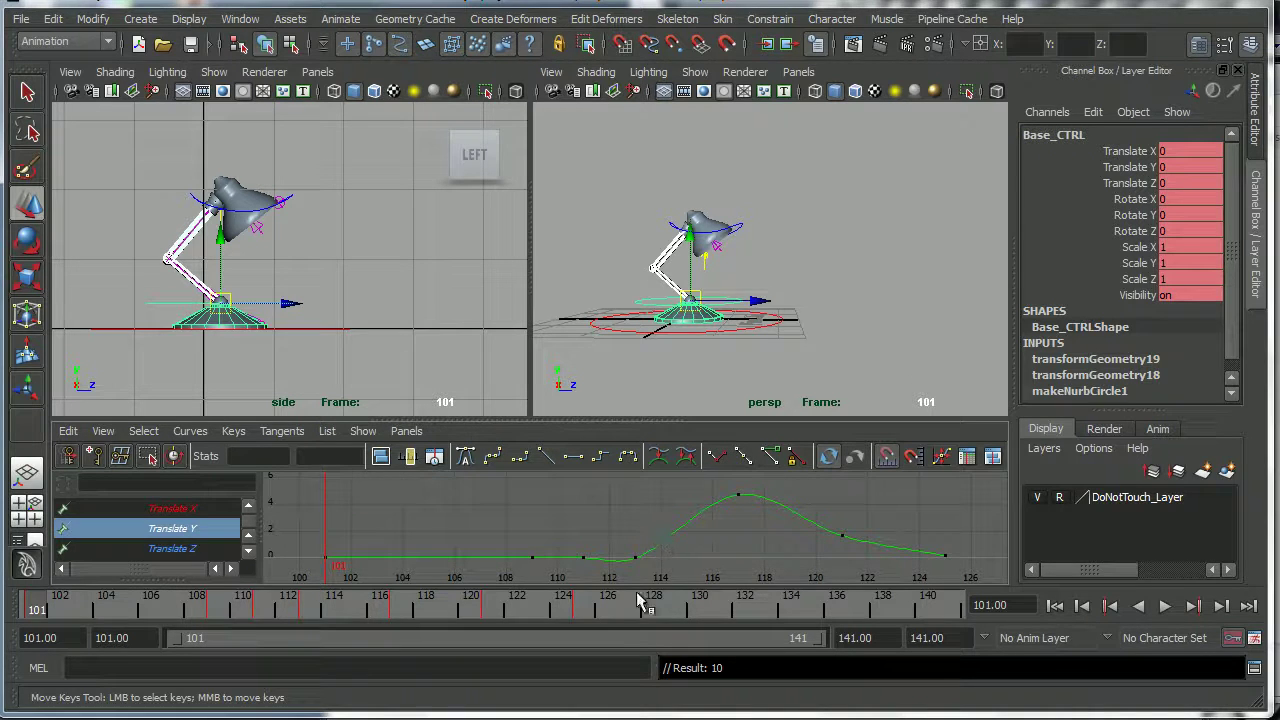
{"action": "mouse_move", "coordinate": [229, 617]}
{"action": "left_mouse_down"}
{"action": "mouse_move", "coordinate": [220, 611]}
{"action": "mouse_move", "coordinate": [314, 610]}
{"action": "mouse_move", "coordinate": [260, 610]}
{"action": "mouse_move", "coordinate": [288, 618]}
{"action": "left_mouse_up"}
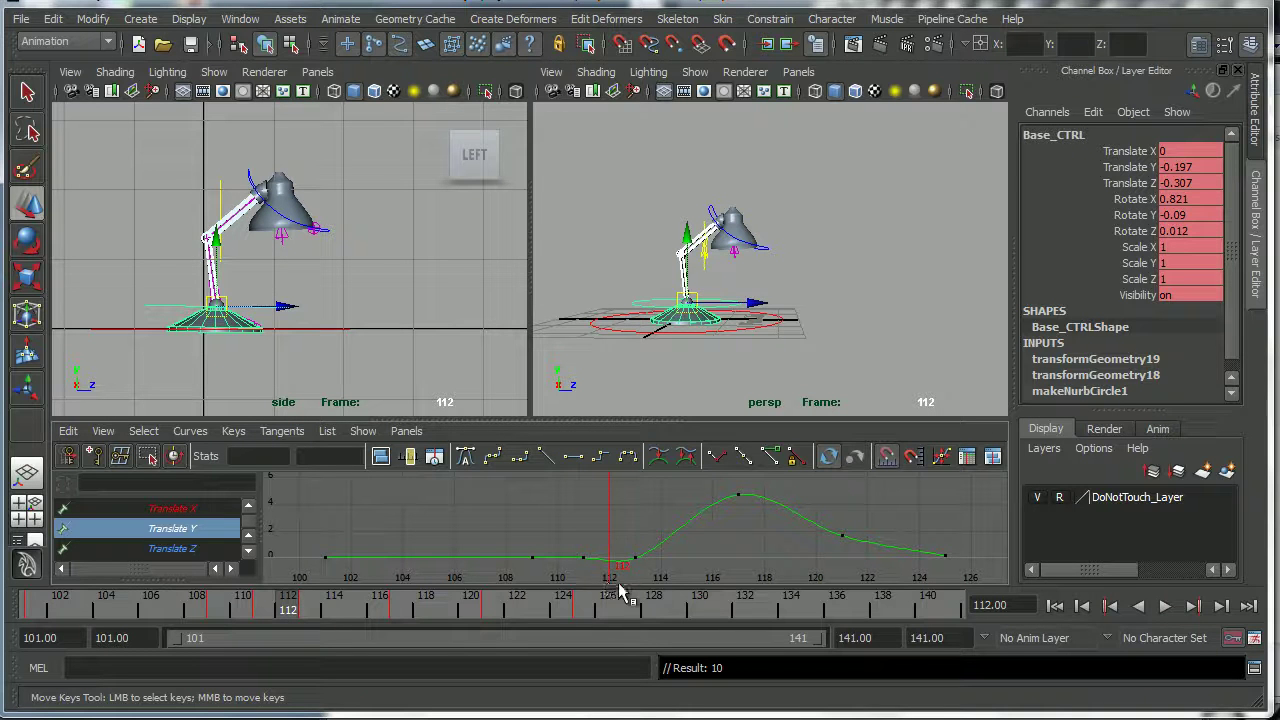
{"action": "mouse_move", "coordinate": [642, 556]}
{"action": "right_mouse_down", "text": "alt"}
{"action": "mouse_move", "coordinate": [680, 537]}
{"action": "mouse_move", "coordinate": [634, 541]}
{"action": "right_mouse_up", "text": "alt"}
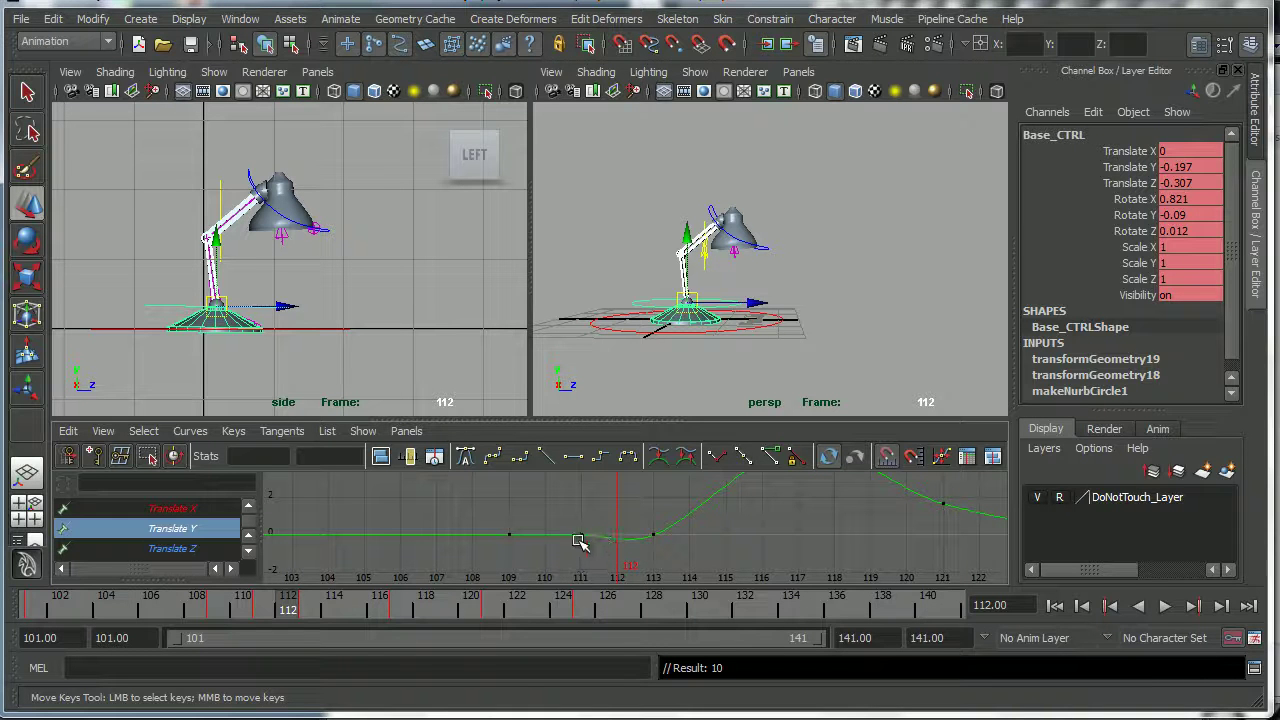
{"action": "right_click_drag", "start_coordinate": [591, 534], "coordinate": [663, 540], "text": "alt"}
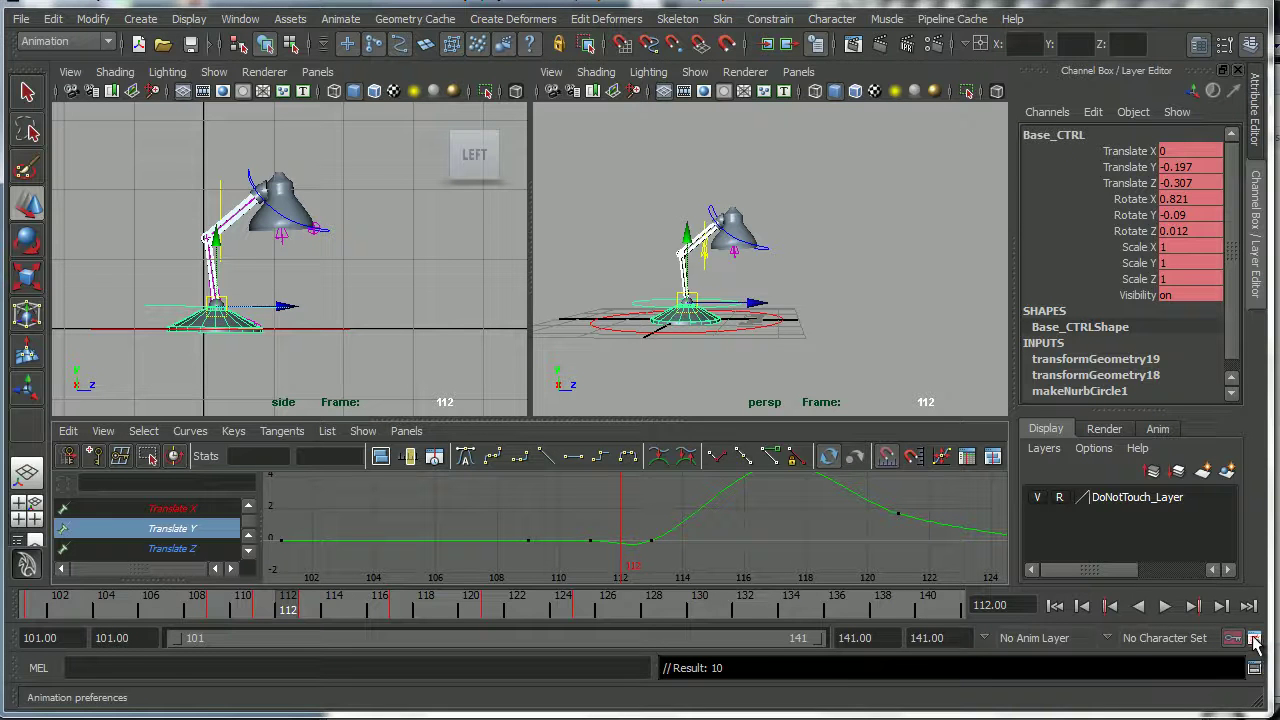
- Set the default in and out tangents to Spline in the animation preferences and save them
{"action": "left_click", "coordinate": [1255, 642]}
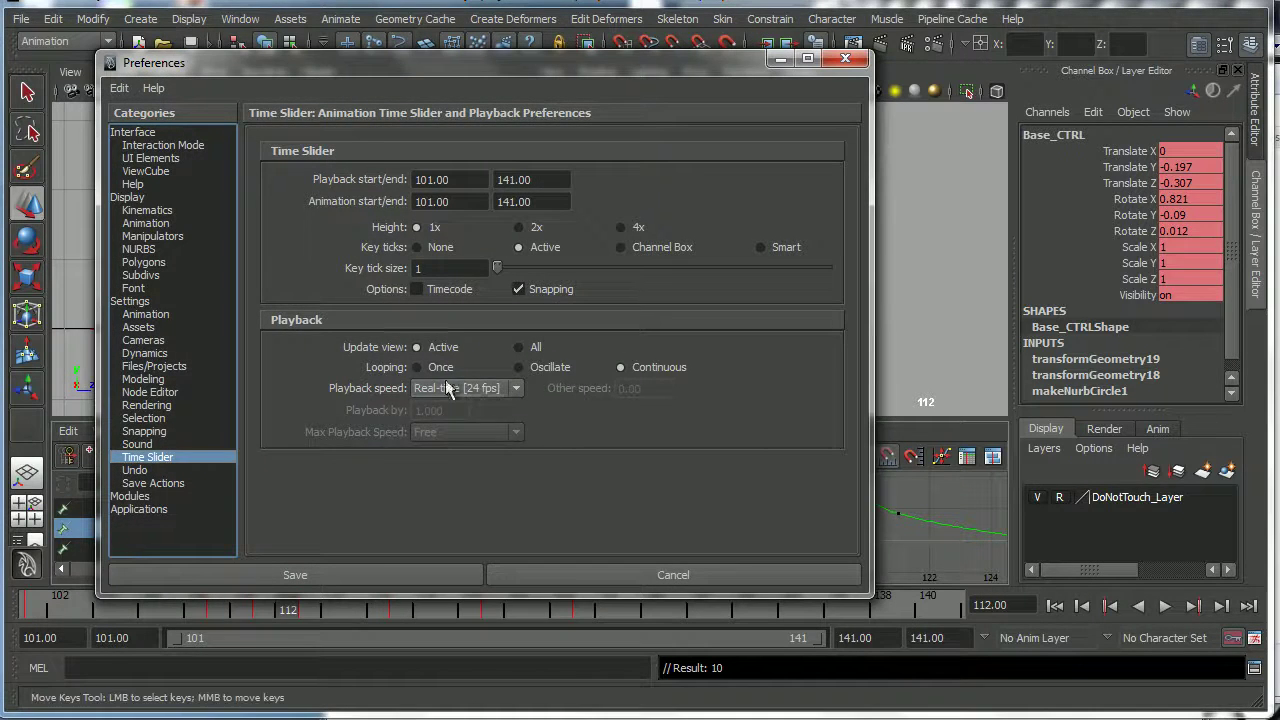
{"action": "left_click", "coordinate": [145, 314]}
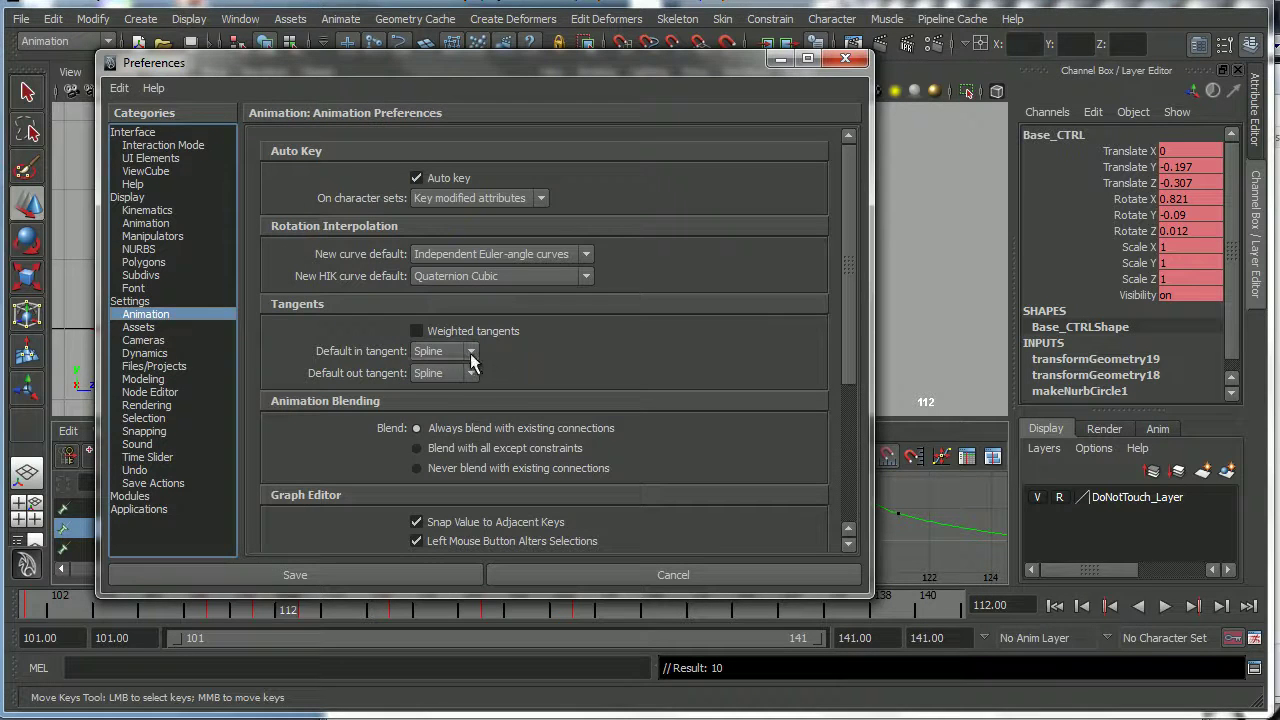
{"action": "left_click", "coordinate": [469, 352]}
{"action": "left_click", "coordinate": [463, 370]}
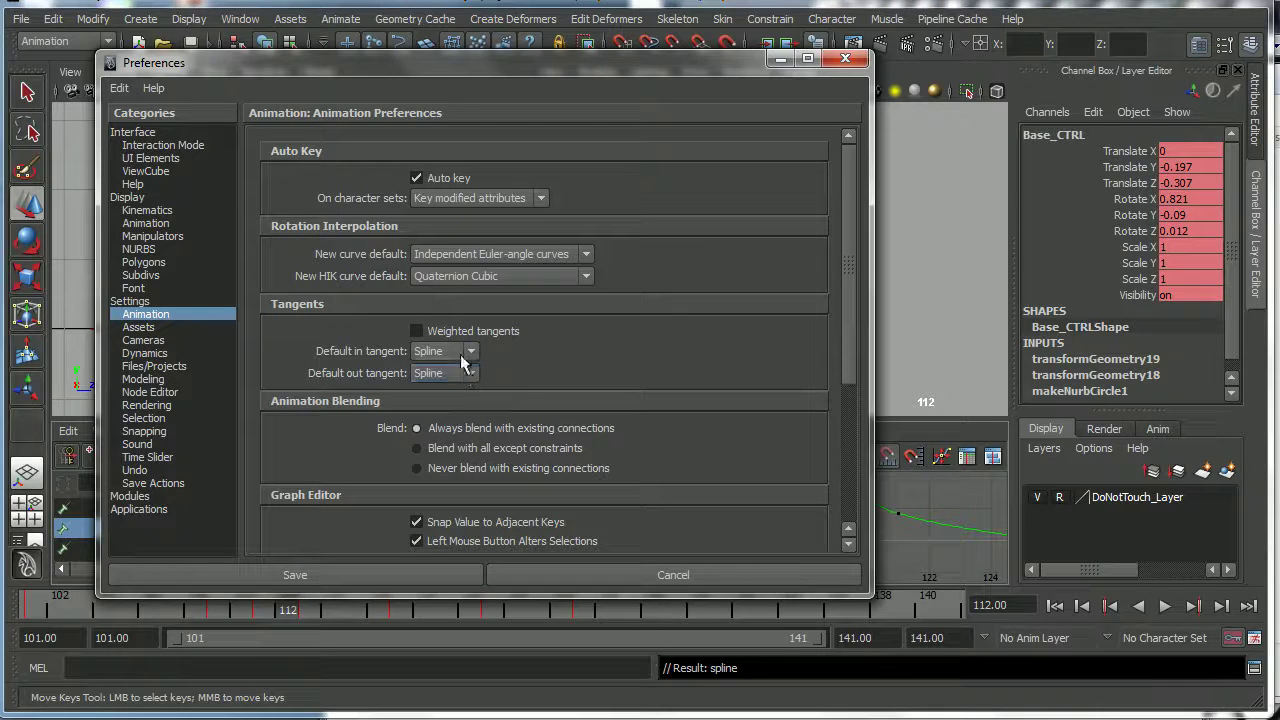
{"action": "left_click", "coordinate": [470, 372]}
{"action": "left_click", "coordinate": [374, 573]}
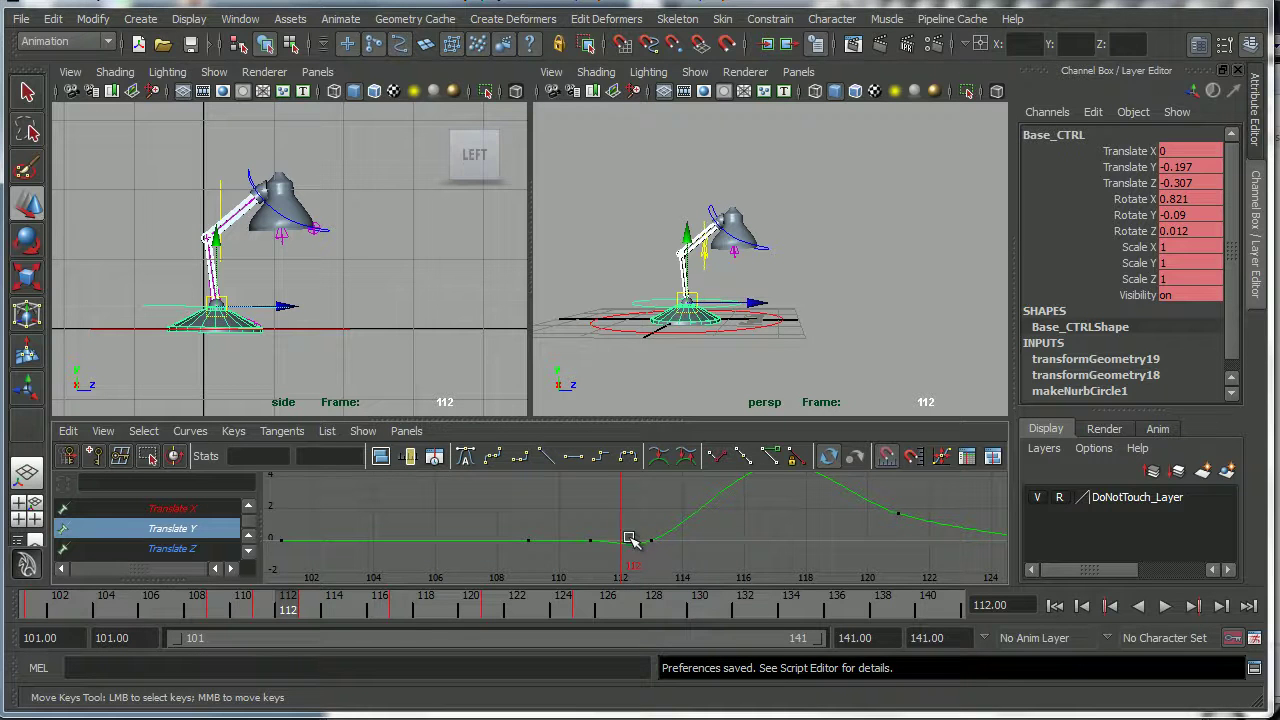
- Flatten the tangents of the base's Translate Y key at frame 113 and check the pose around frame 112
{"action": "left_click_drag", "start_coordinate": [625, 513], "coordinate": [698, 565]}
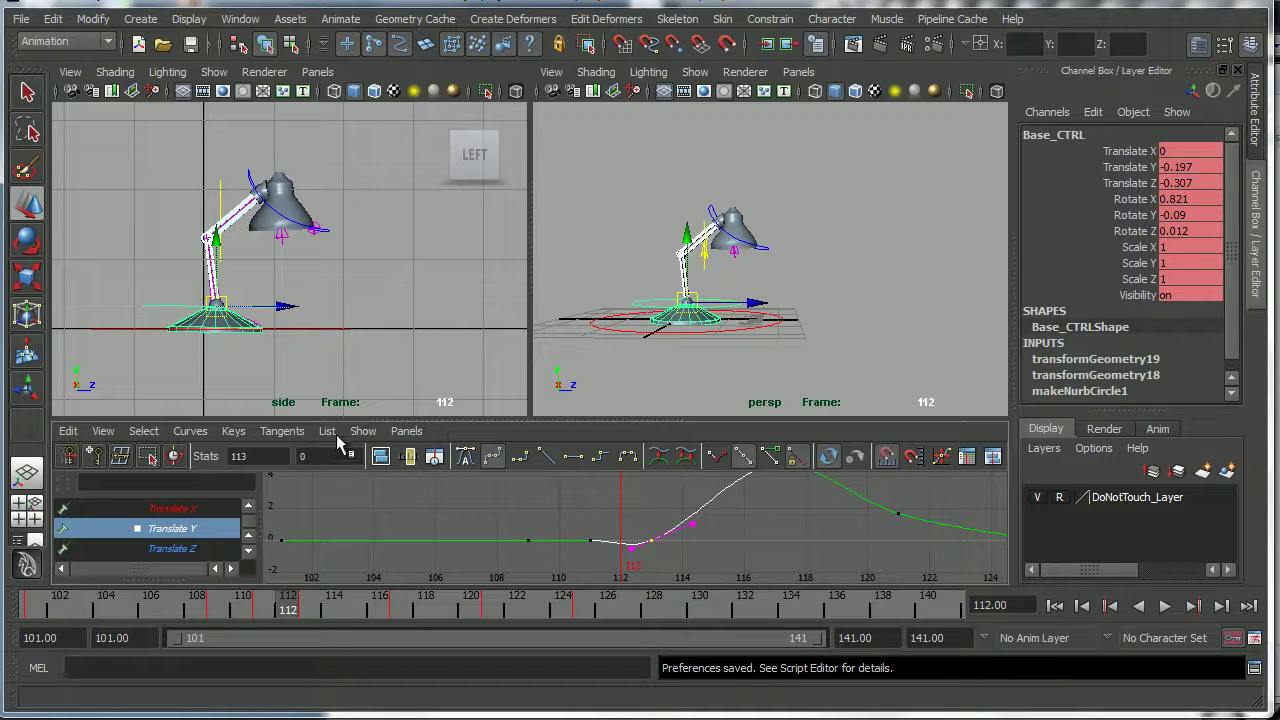
{"action": "left_click", "coordinate": [574, 460]}
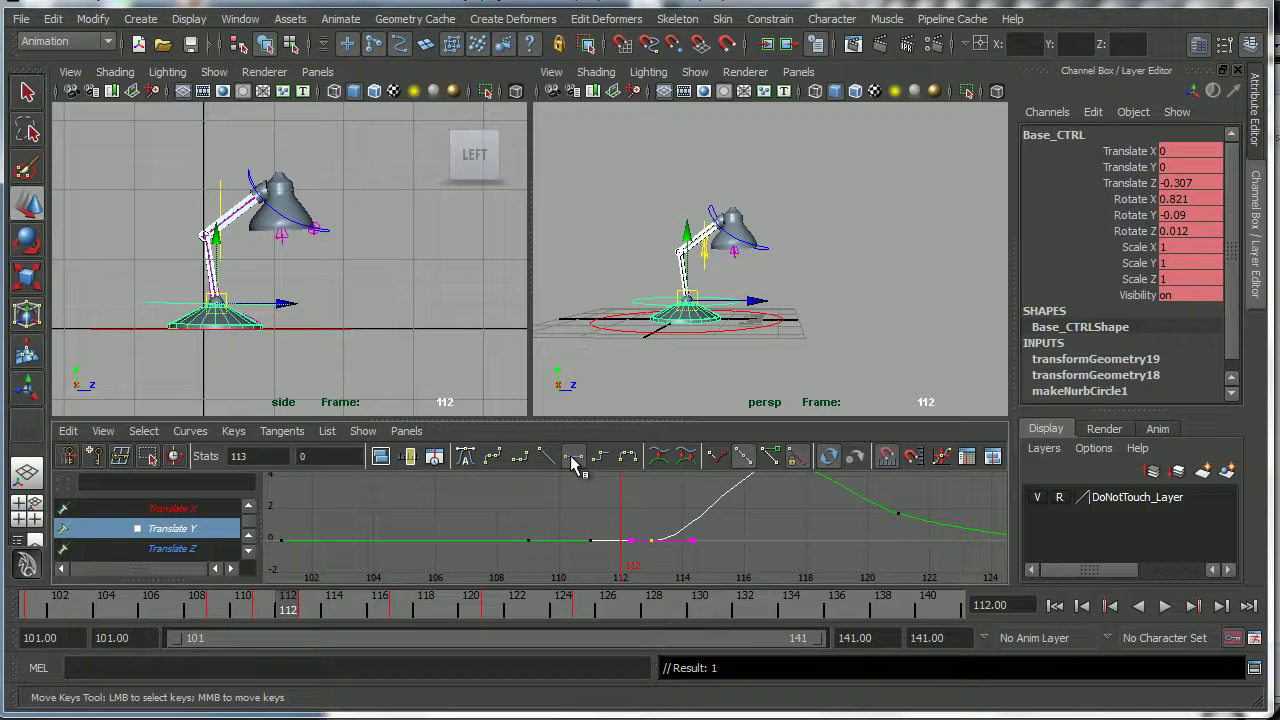
{"action": "left_click", "coordinate": [573, 459]}
{"action": "mouse_move", "coordinate": [288, 612]}
{"action": "left_mouse_down"}
{"action": "mouse_move", "coordinate": [249, 614]}
{"action": "mouse_move", "coordinate": [345, 606]}
{"action": "mouse_move", "coordinate": [246, 602]}
{"action": "mouse_move", "coordinate": [312, 604]}
{"action": "mouse_move", "coordinate": [280, 604]}
{"action": "mouse_move", "coordinate": [306, 606]}
{"action": "mouse_move", "coordinate": [290, 612]}
{"action": "left_mouse_up"}
- Isolate and frame the base control's Translate X and Translate Z curves to examine each for overshoot
{"action": "left_click", "coordinate": [195, 510]}
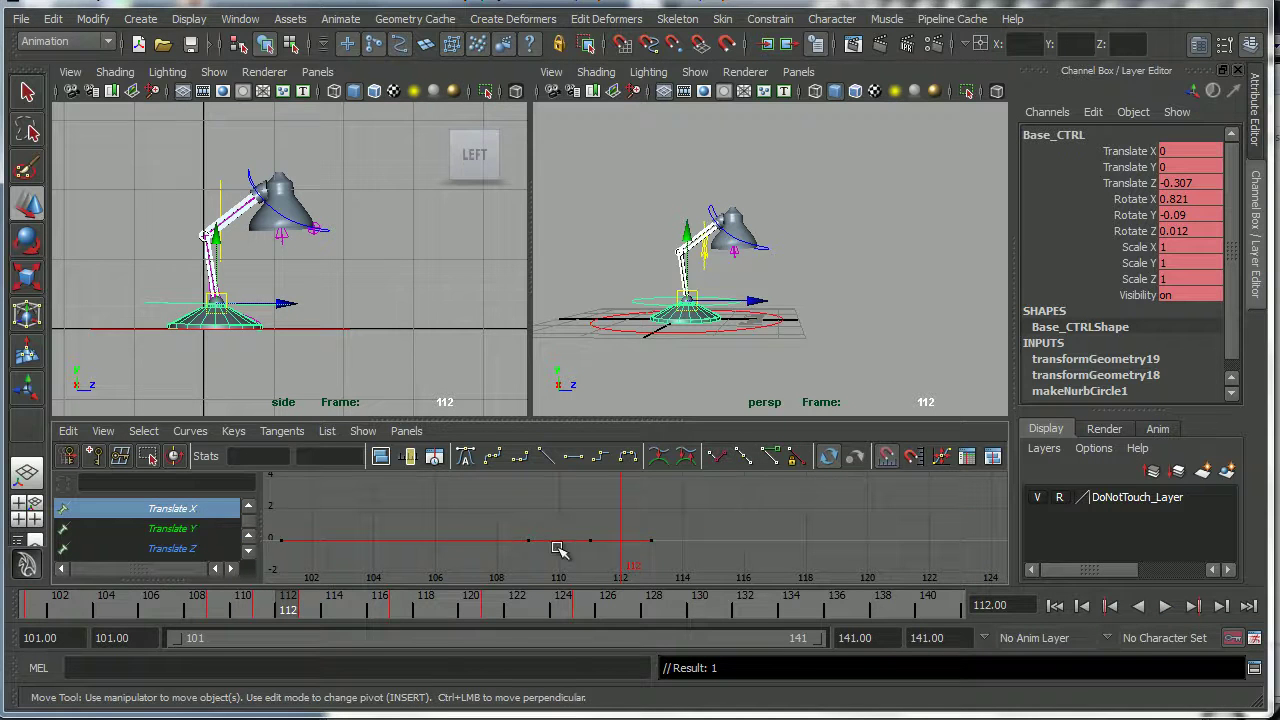
{"action": "key", "text": "f"}
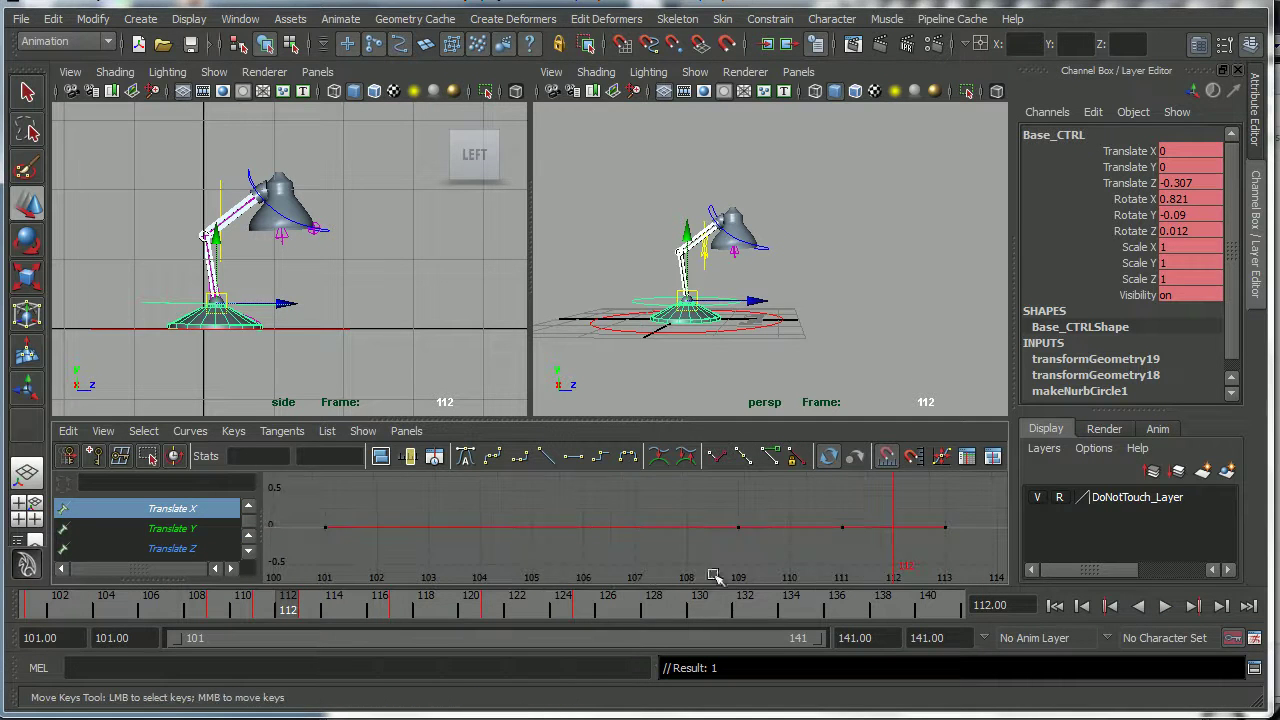
{"action": "left_click", "coordinate": [190, 549]}
{"action": "key", "text": "f"}
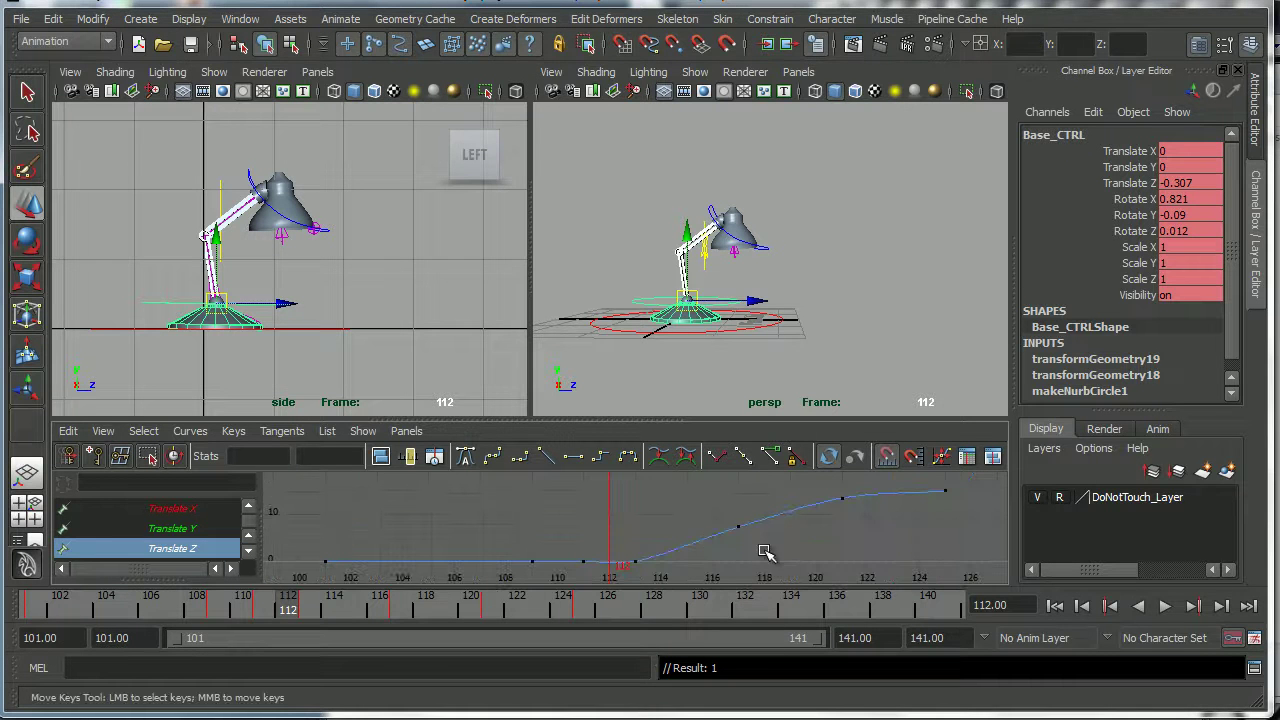
- Flatten the tangents of the base's Translate Z key at frame 113 and check the motion around frame 112
{"action": "right_click_drag", "start_coordinate": [638, 550], "coordinate": [700, 513], "text": "alt"}
{"action": "left_click_drag", "start_coordinate": [690, 503], "coordinate": [776, 565]}
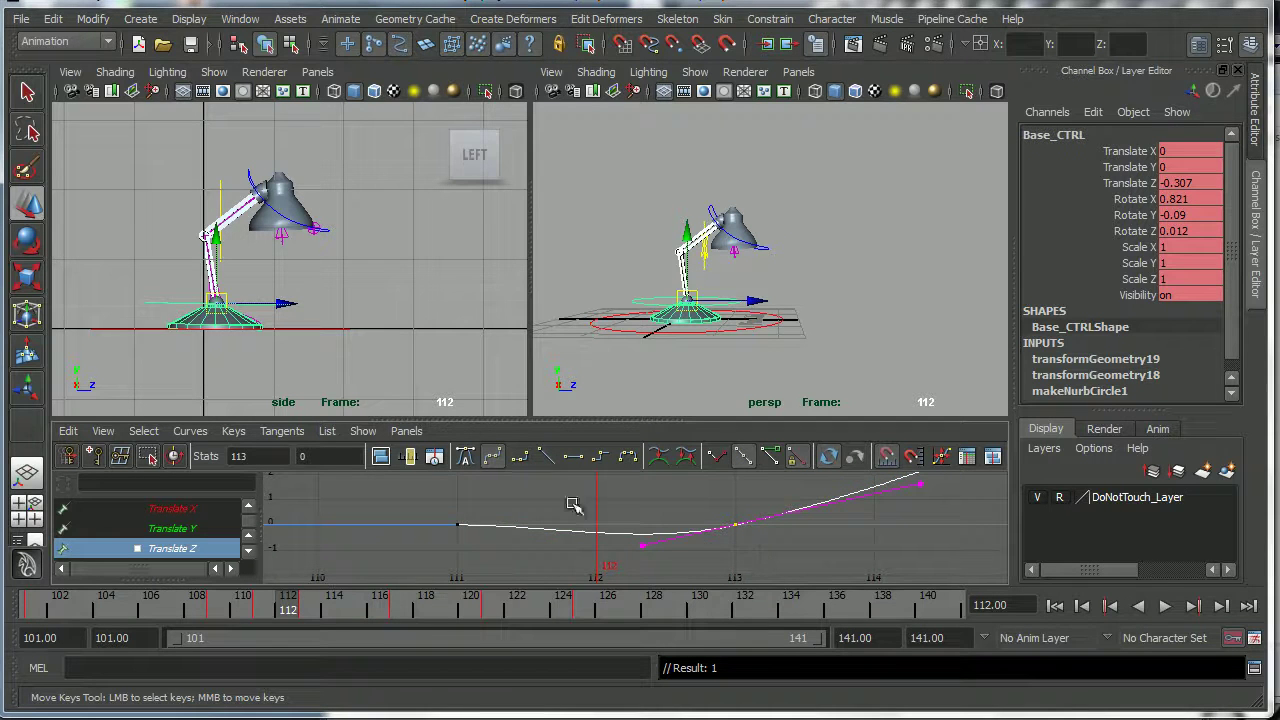
{"action": "left_click", "coordinate": [575, 460]}
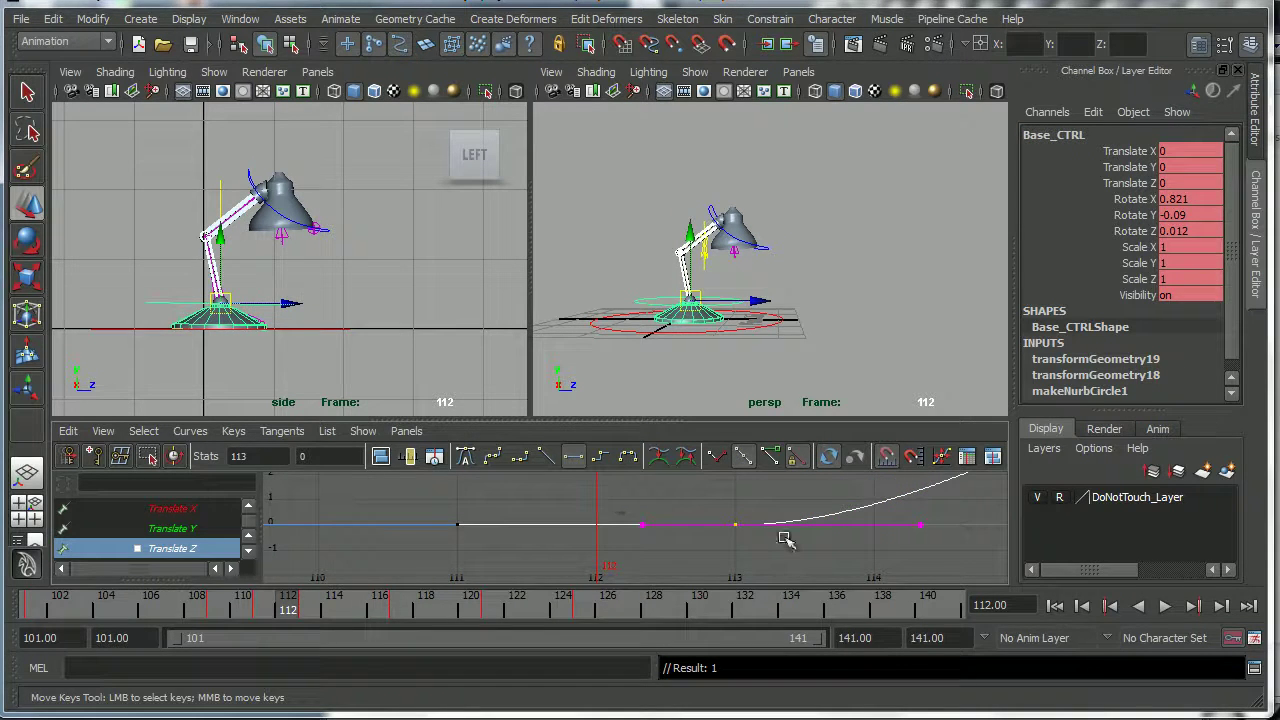
{"action": "mouse_move", "coordinate": [277, 612]}
{"action": "left_mouse_down"}
{"action": "mouse_move", "coordinate": [266, 612]}
{"action": "mouse_move", "coordinate": [329, 612]}
{"action": "mouse_move", "coordinate": [245, 612]}
{"action": "mouse_move", "coordinate": [305, 610]}
{"action": "mouse_move", "coordinate": [275, 610]}
{"action": "mouse_move", "coordinate": [288, 606]}
{"action": "left_mouse_up"}
- Isolate the base's Rotate X curve and flatten the tangents of its key at frame 113
{"action": "left_click", "coordinate": [250, 528]}
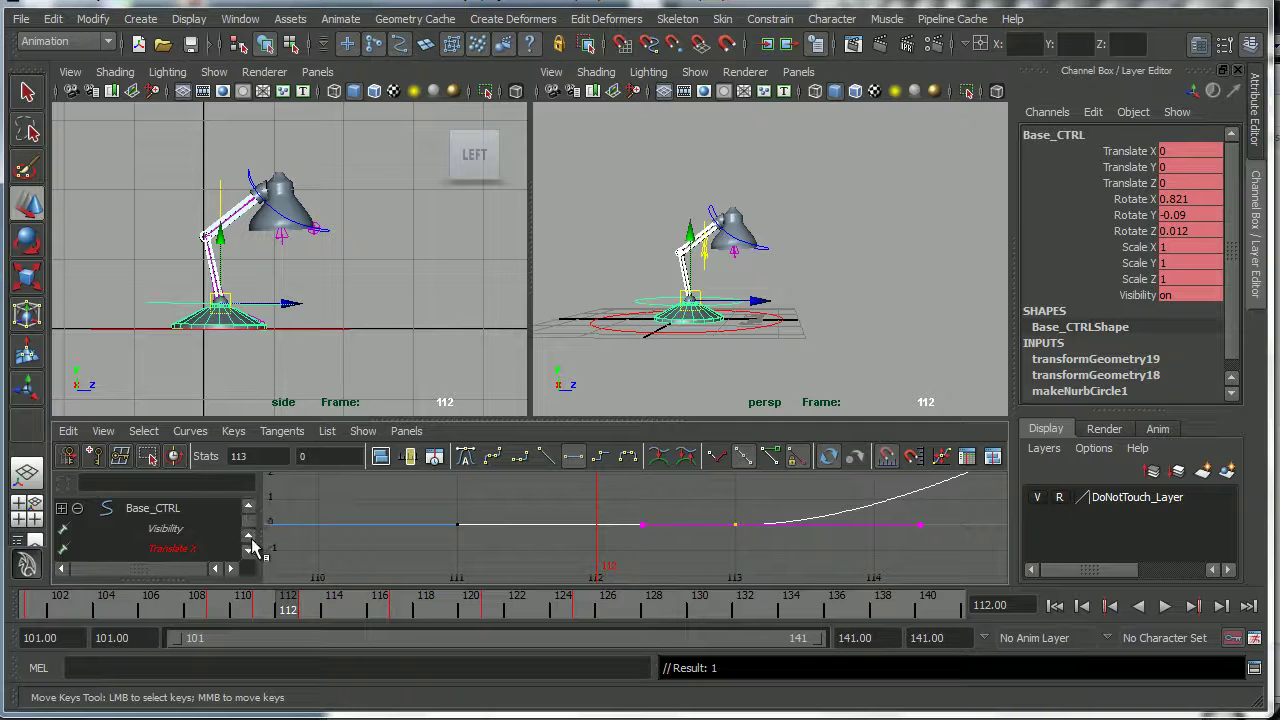
{"action": "left_click", "coordinate": [250, 556]}
{"action": "left_click", "coordinate": [250, 556]}
{"action": "left_click", "coordinate": [250, 556]}
{"action": "left_click", "coordinate": [212, 518]}
{"action": "left_click", "coordinate": [582, 553]}
{"action": "key", "text": "f"}
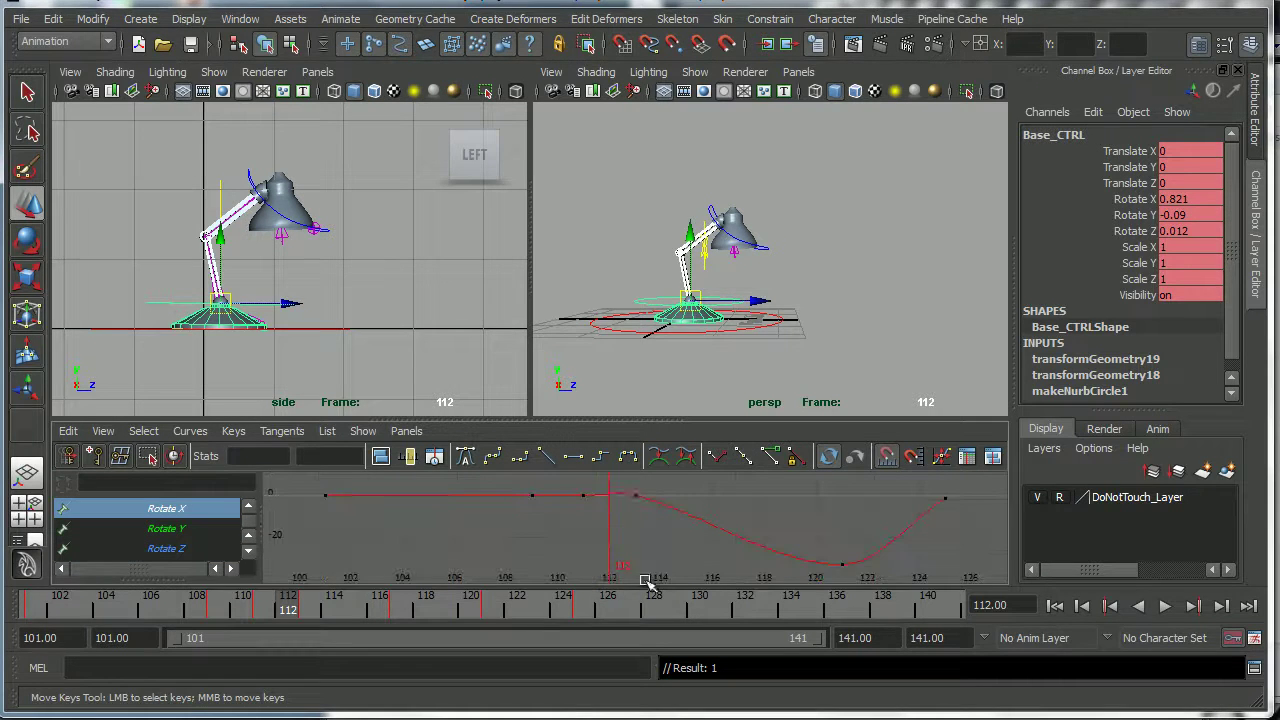
{"action": "left_click_drag", "start_coordinate": [615, 497], "coordinate": [652, 514]}
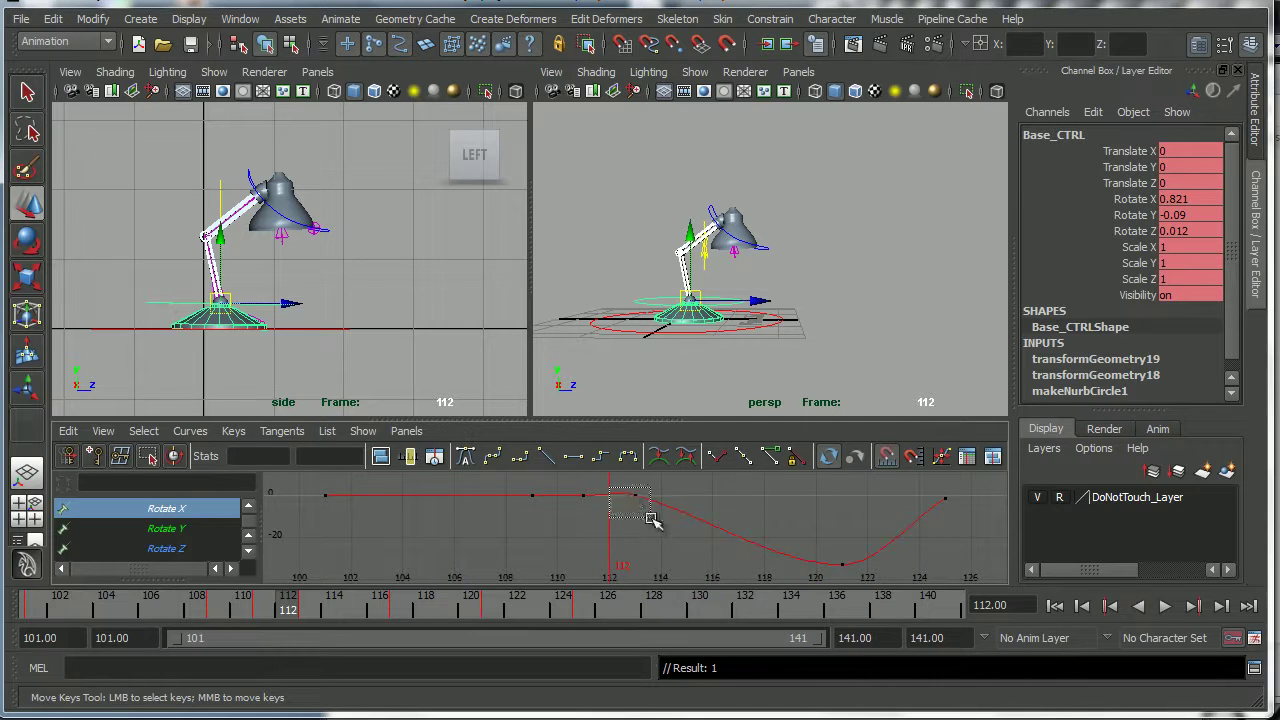
{"action": "left_click", "coordinate": [573, 456]}
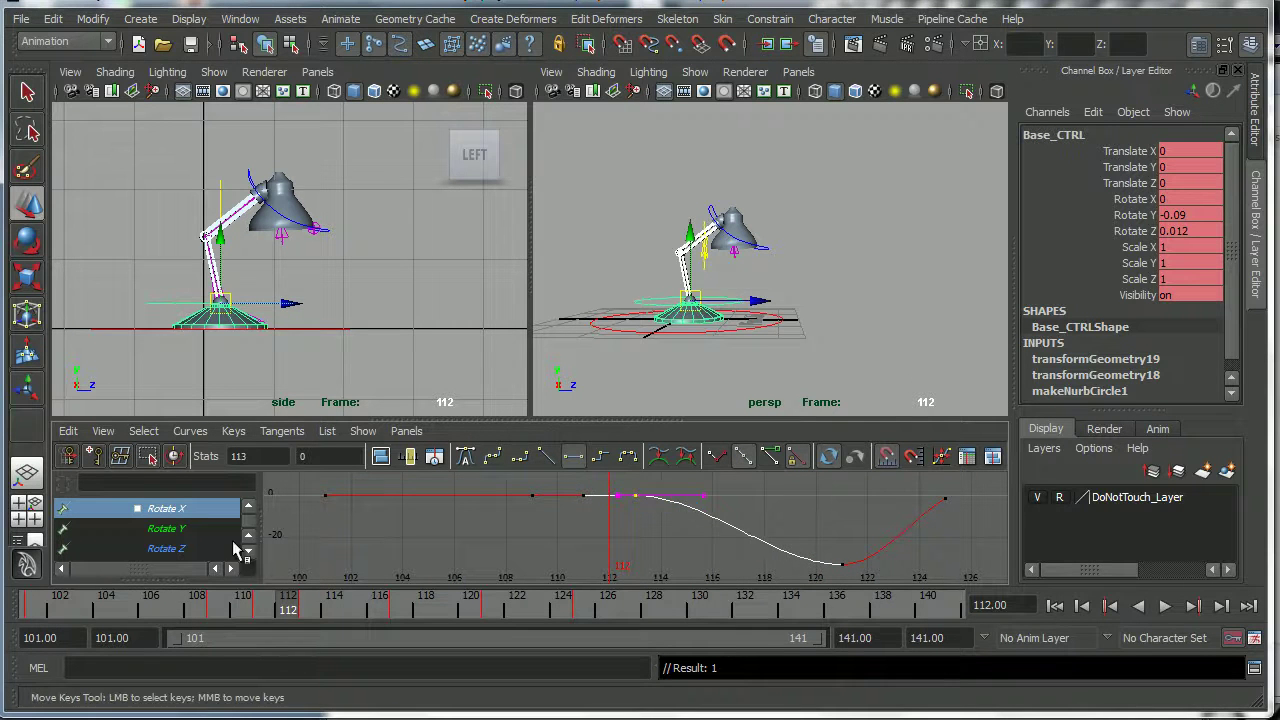
- Isolate the base's Rotate Y curve and flatten the tangents of its key at frame 113
{"action": "left_click", "coordinate": [204, 536]}
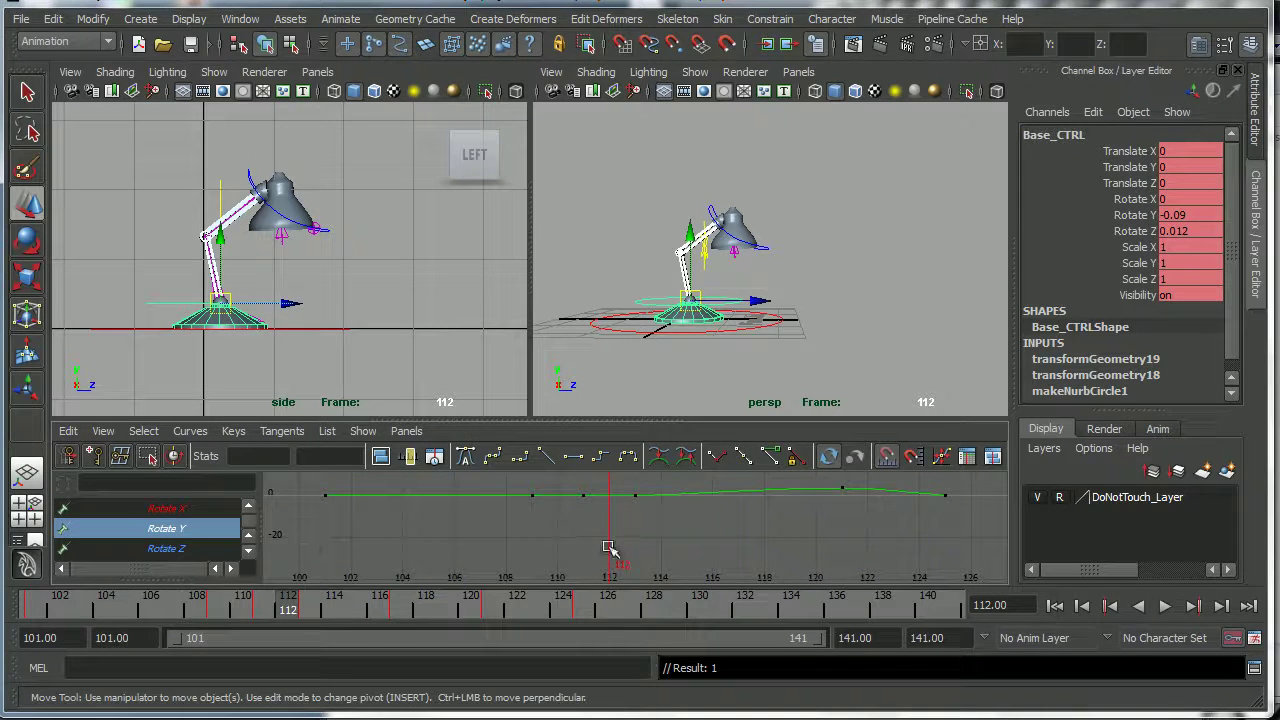
{"action": "key", "text": "f"}
{"action": "left_click_drag", "start_coordinate": [633, 545], "coordinate": [655, 572]}
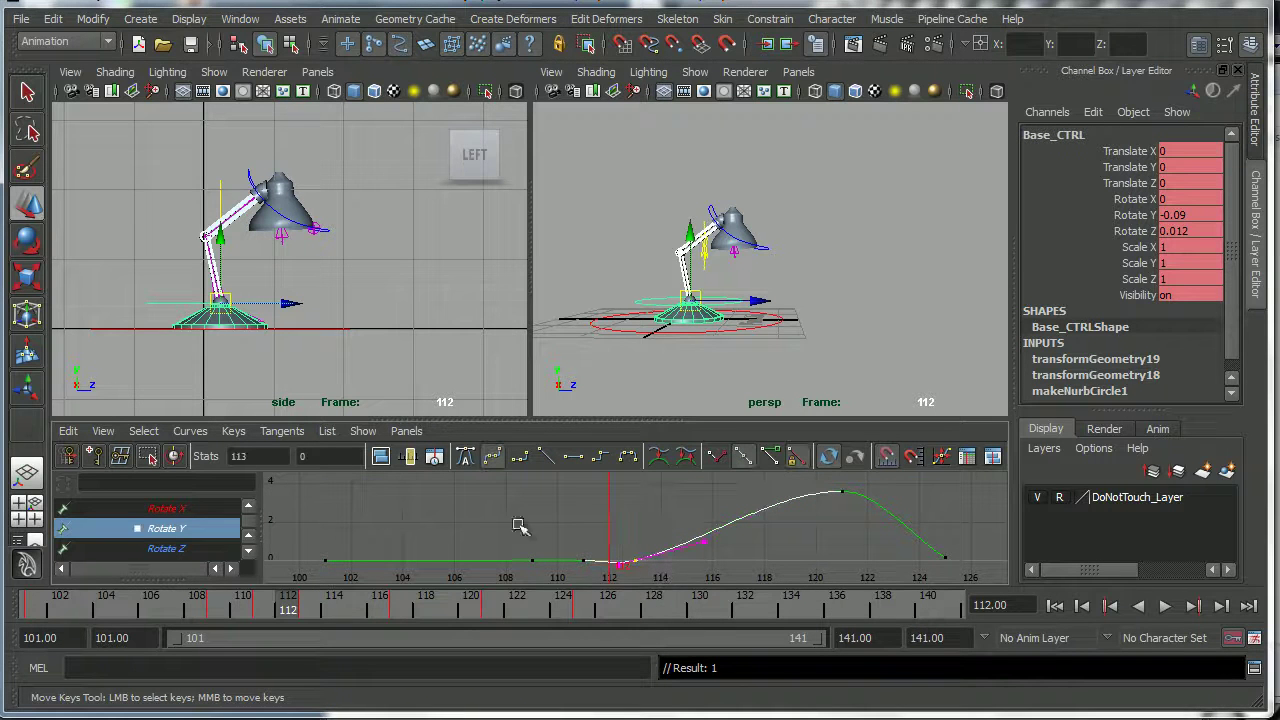
{"action": "left_click", "coordinate": [573, 458]}
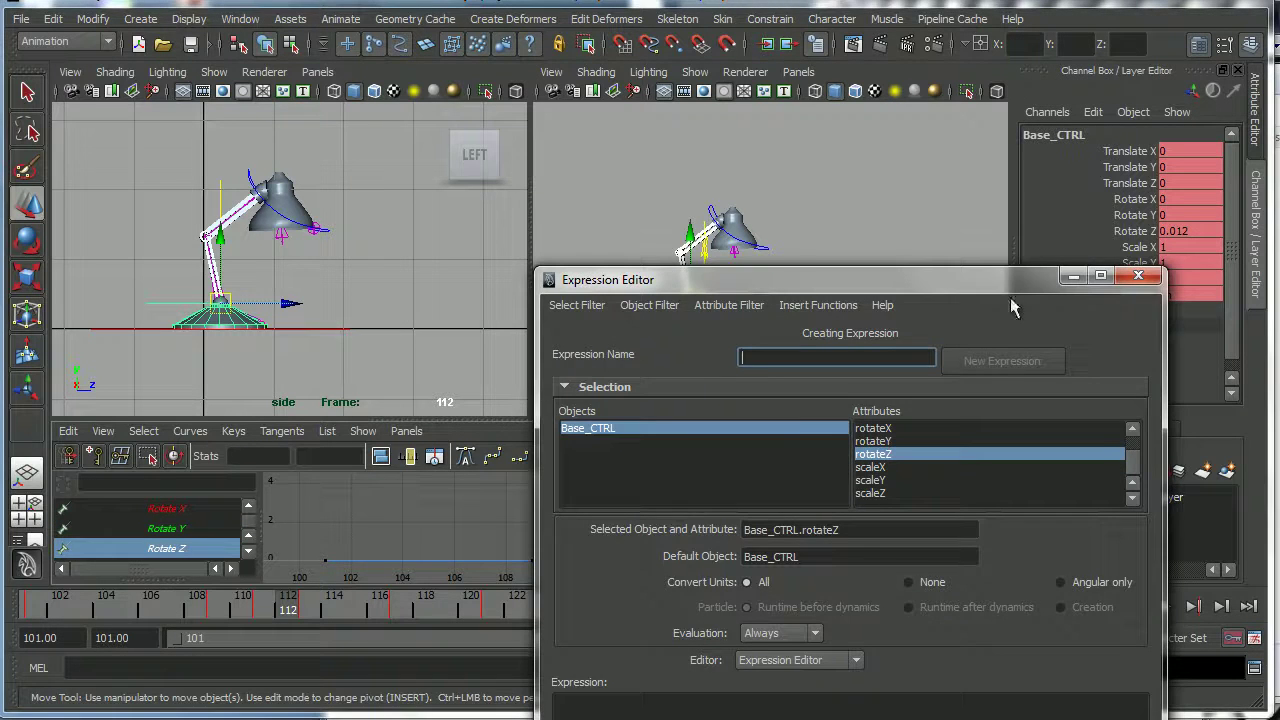
- Dismiss the Expression Editor, frame the base's Rotate Z curve and flatten the tangents of its key at frame 113
{"action": "left_click_drag", "start_coordinate": [1010, 281], "coordinate": [984, 269]}
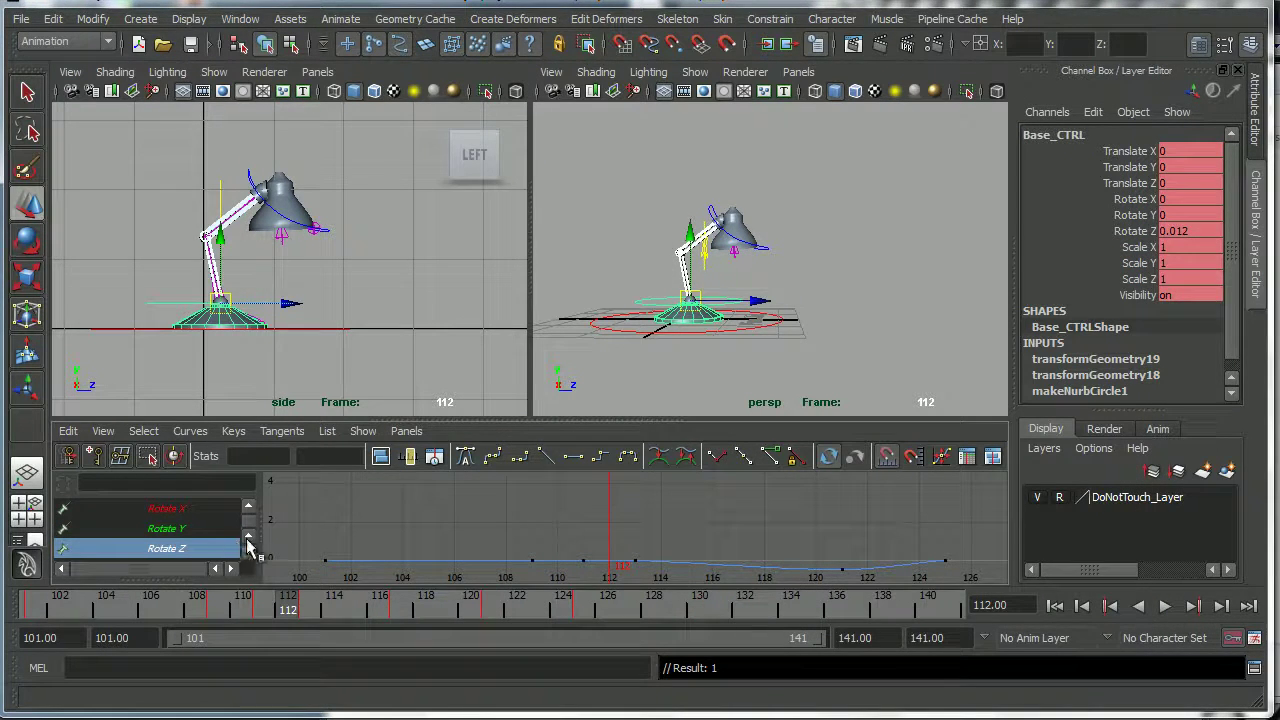
{"action": "key", "text": "f"}
{"action": "left_click_drag", "start_coordinate": [612, 482], "coordinate": [635, 532]}
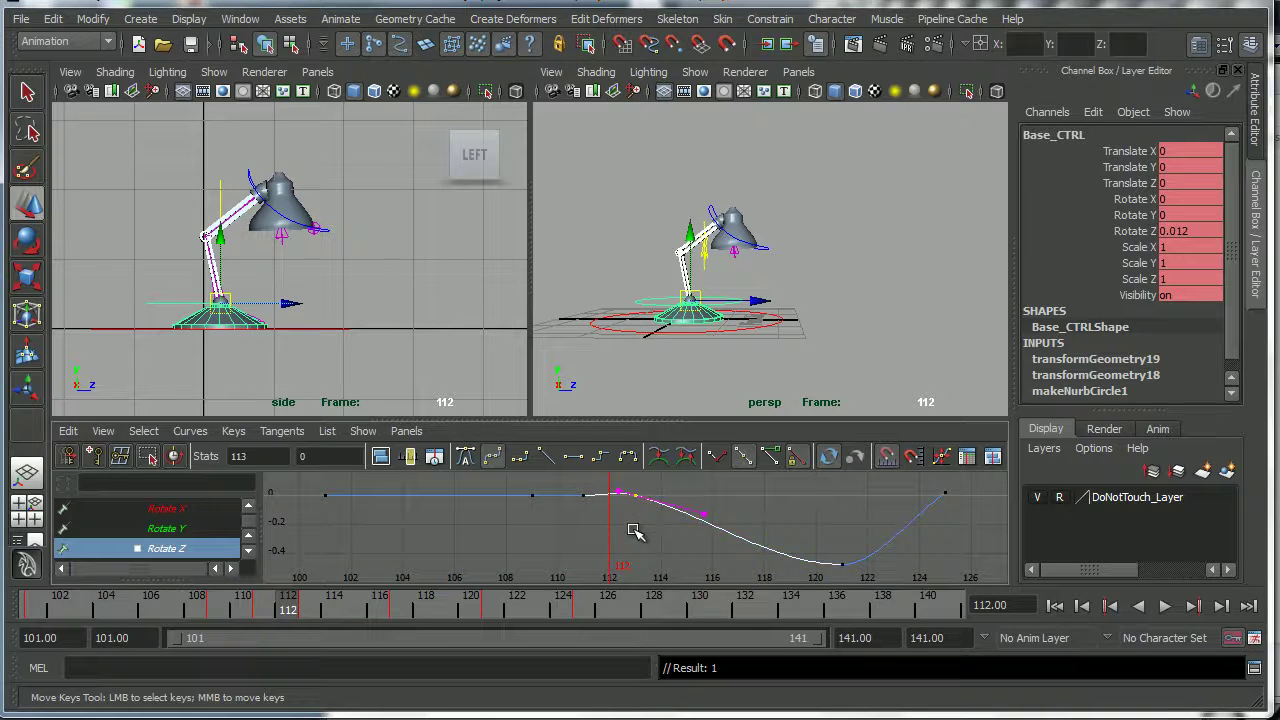
{"action": "left_click", "coordinate": [573, 459]}
- Scrub and play back the hop to check the base's hold and its takeoff up to frame 115
{"action": "mouse_move", "coordinate": [252, 622]}
{"action": "left_mouse_down"}
{"action": "mouse_move", "coordinate": [263, 608]}
{"action": "mouse_move", "coordinate": [334, 606]}
{"action": "mouse_move", "coordinate": [209, 606]}
{"action": "mouse_move", "coordinate": [329, 609]}
{"action": "mouse_move", "coordinate": [271, 611]}
{"action": "mouse_move", "coordinate": [308, 609]}
{"action": "left_mouse_up"}
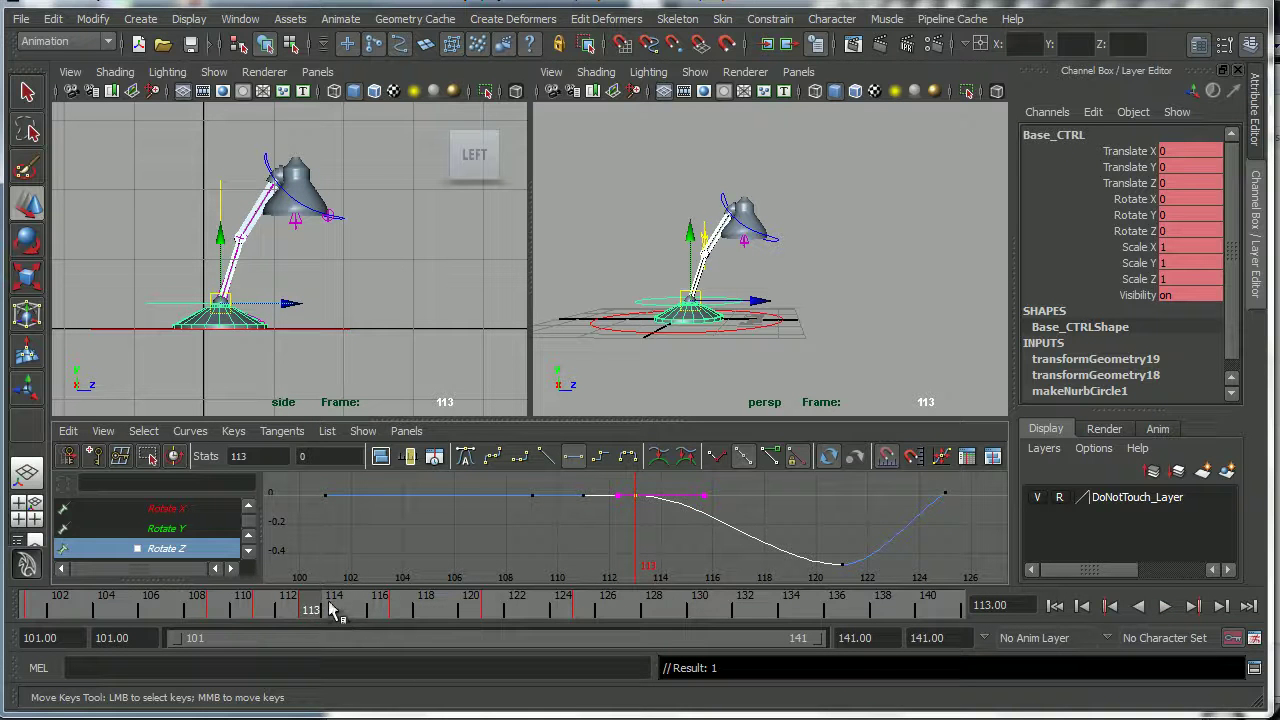
{"action": "left_click", "coordinate": [1164, 606]}
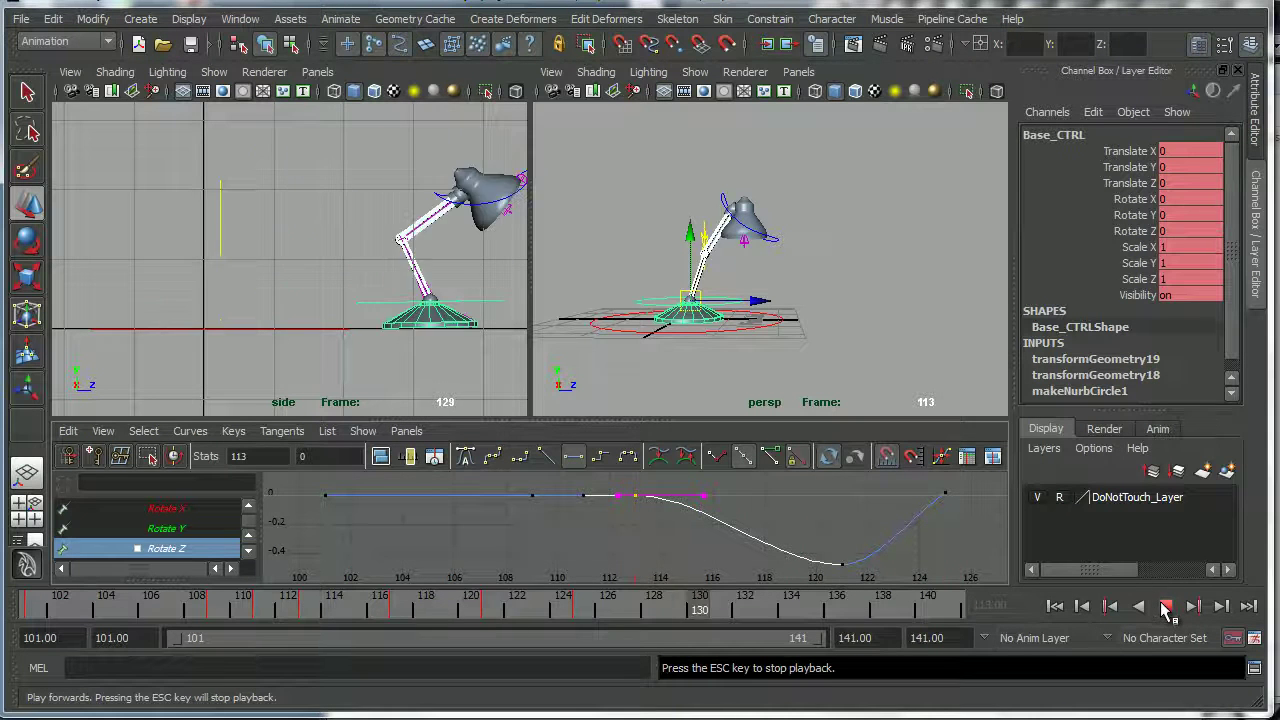
{"action": "left_click", "coordinate": [1166, 606]}
{"action": "left_click_drag", "start_coordinate": [312, 608], "coordinate": [360, 613]}
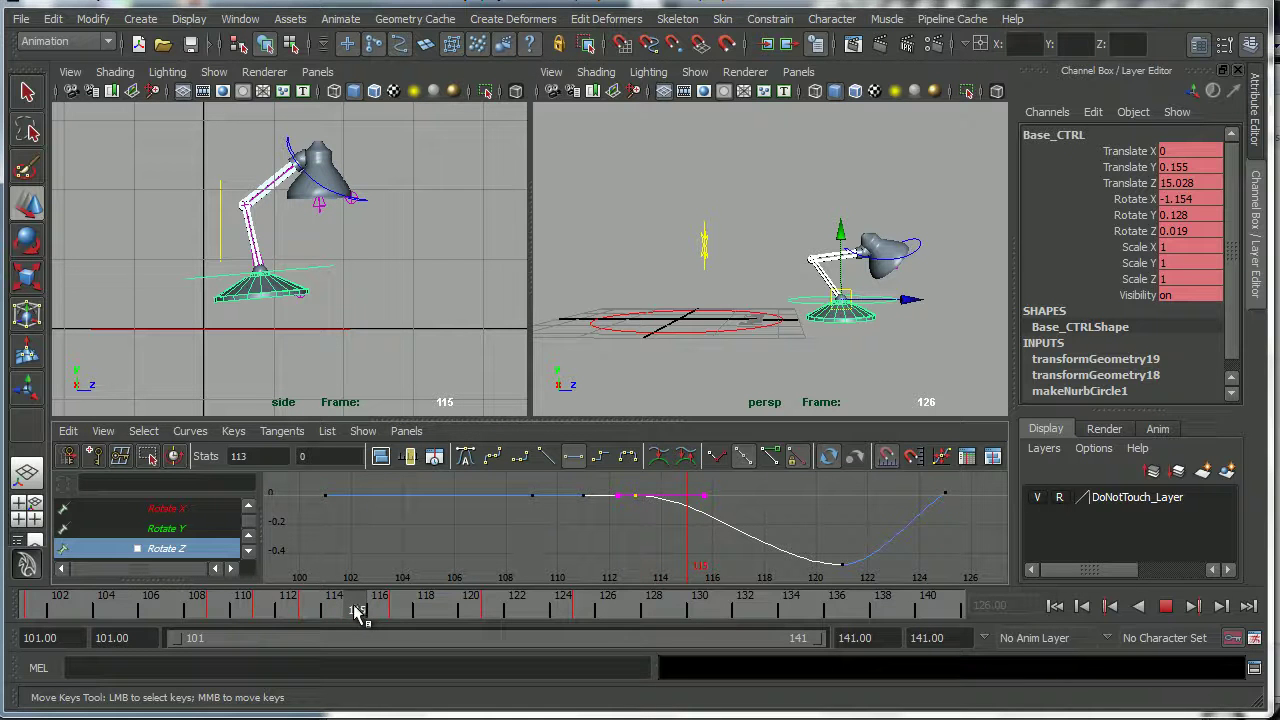
{"action": "mouse_move", "coordinate": [357, 612]}
{"action": "left_mouse_down"}
{"action": "mouse_move", "coordinate": [400, 608]}
{"action": "mouse_move", "coordinate": [308, 617]}
{"action": "mouse_move", "coordinate": [358, 614]}
{"action": "left_mouse_up"}
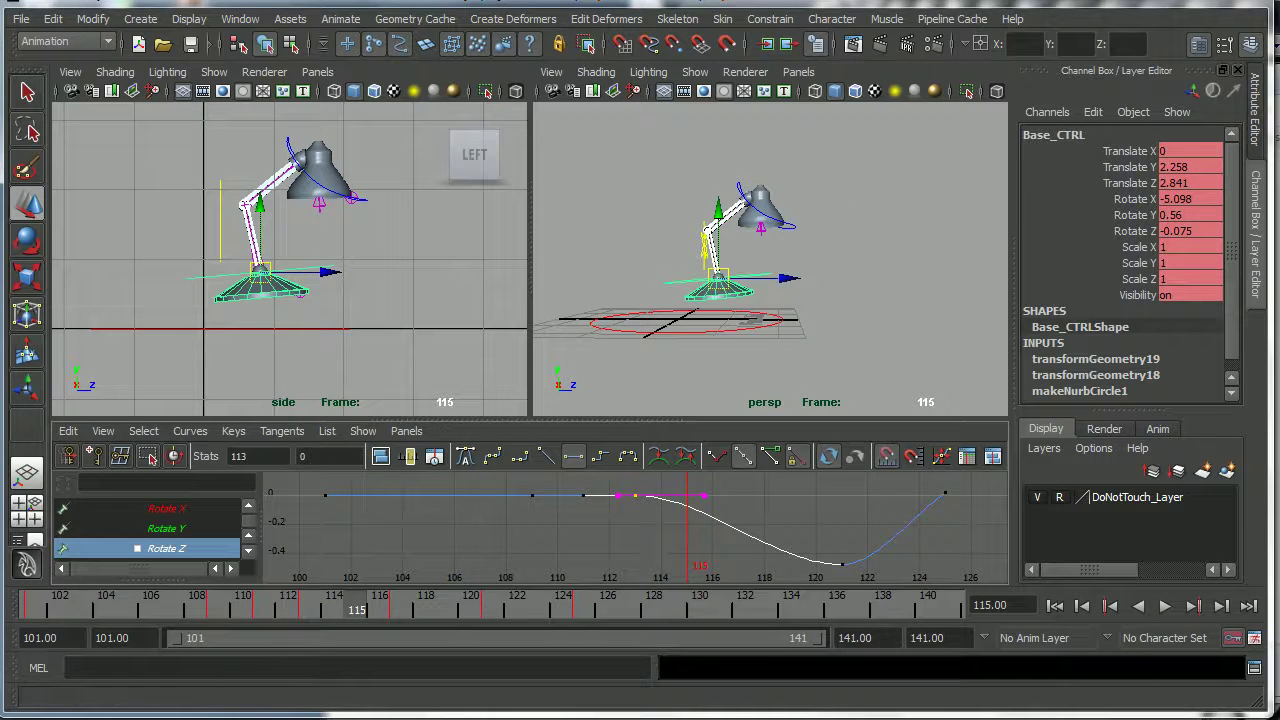
- Consult the Luxo_hop_nov10 reference drawing, close it and compare the lamp's pose around frame 115
{"action": "key", "text": "alt+Tab"}
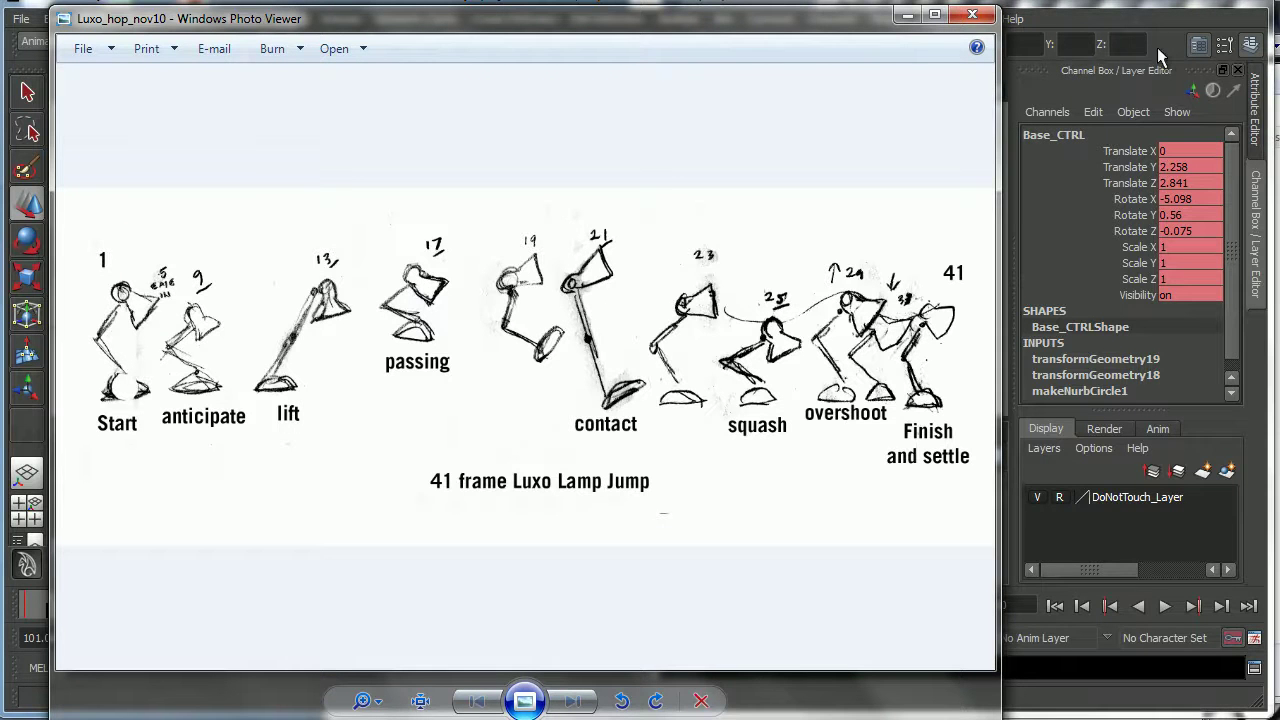
{"action": "left_click", "coordinate": [971, 14]}
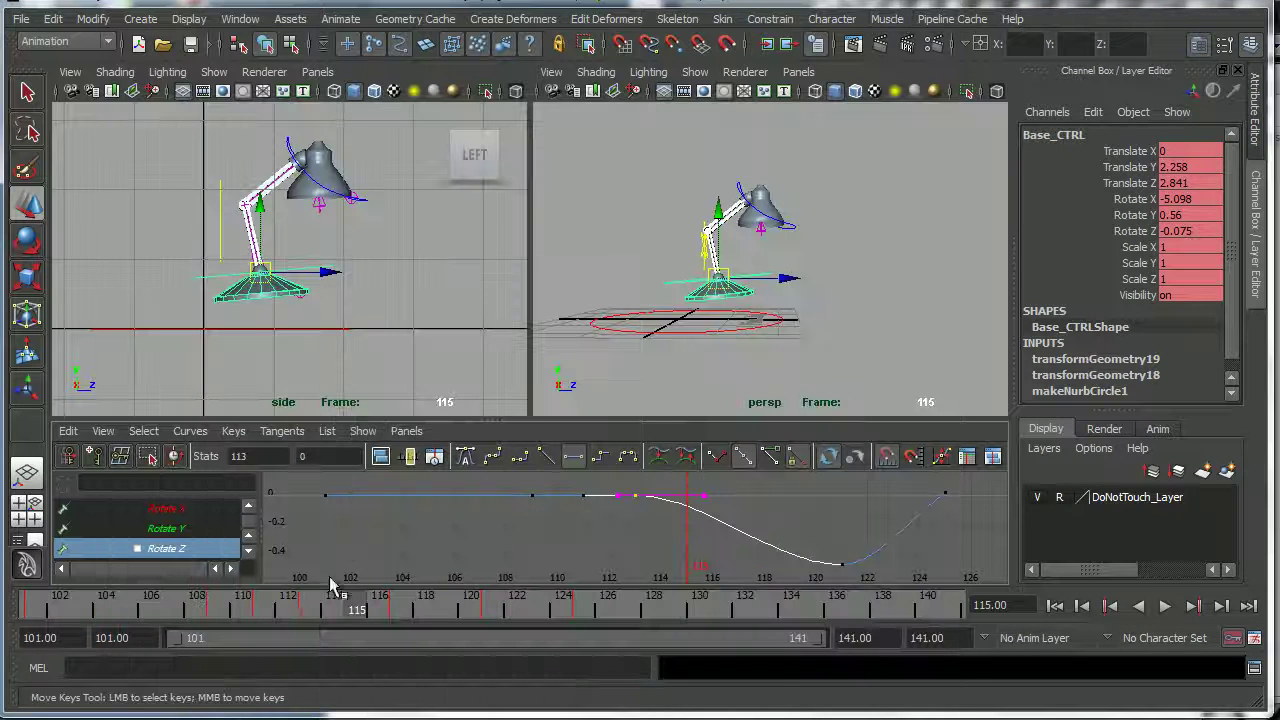
{"action": "left_click_drag", "start_coordinate": [323, 628], "coordinate": [351, 611]}
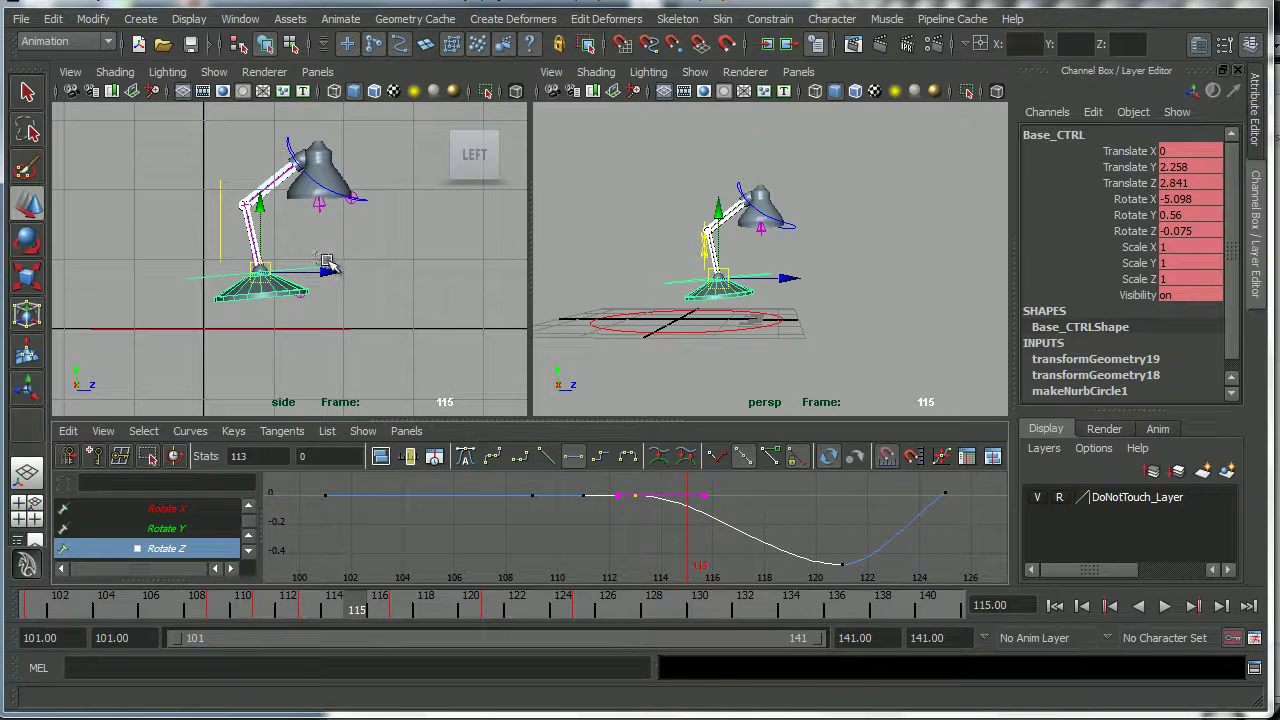
- Tilt the base at frame 115 so its front edge points down, Rotate X about 35.8, and key the pose
{"action": "key", "text": "e"}
{"action": "left_click_drag", "start_coordinate": [357, 242], "coordinate": [353, 314]}
{"action": "key", "text": "s"}
{"action": "left_click", "coordinate": [310, 610]}
{"action": "left_click", "coordinate": [351, 614]}
- Lower and pull back the base at frame 115 to about Translate Y 1.685 and Translate Z 1.765, keeping its toe near the ground
{"action": "key", "text": "w"}
{"action": "left_click_drag", "start_coordinate": [258, 207], "coordinate": [258, 222]}
{"action": "left_click_drag", "start_coordinate": [343, 286], "coordinate": [322, 285]}
{"action": "key", "text": "s"}
{"action": "mouse_move", "coordinate": [352, 609]}
{"action": "left_mouse_down"}
{"action": "mouse_move", "coordinate": [306, 612]}
{"action": "mouse_move", "coordinate": [357, 611]}
{"action": "left_mouse_up"}
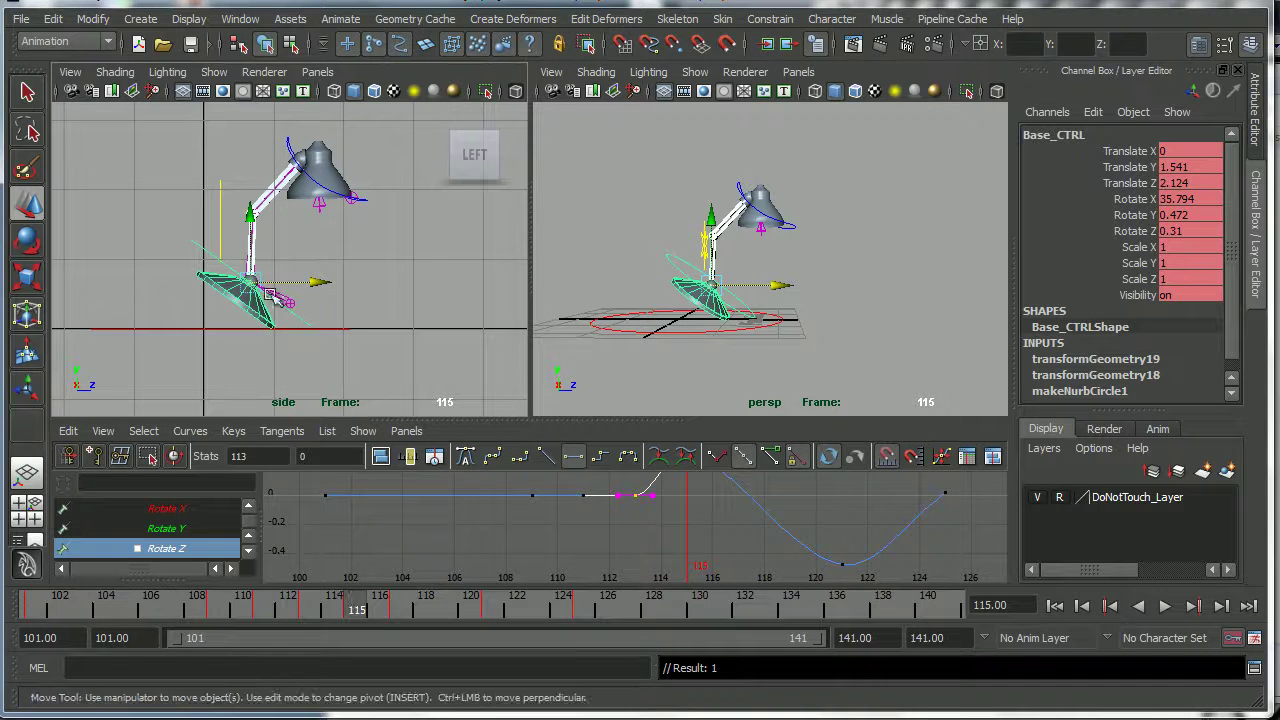
{"action": "left_click_drag", "start_coordinate": [250, 216], "coordinate": [250, 208]}
{"action": "left_click_drag", "start_coordinate": [309, 284], "coordinate": [312, 288]}
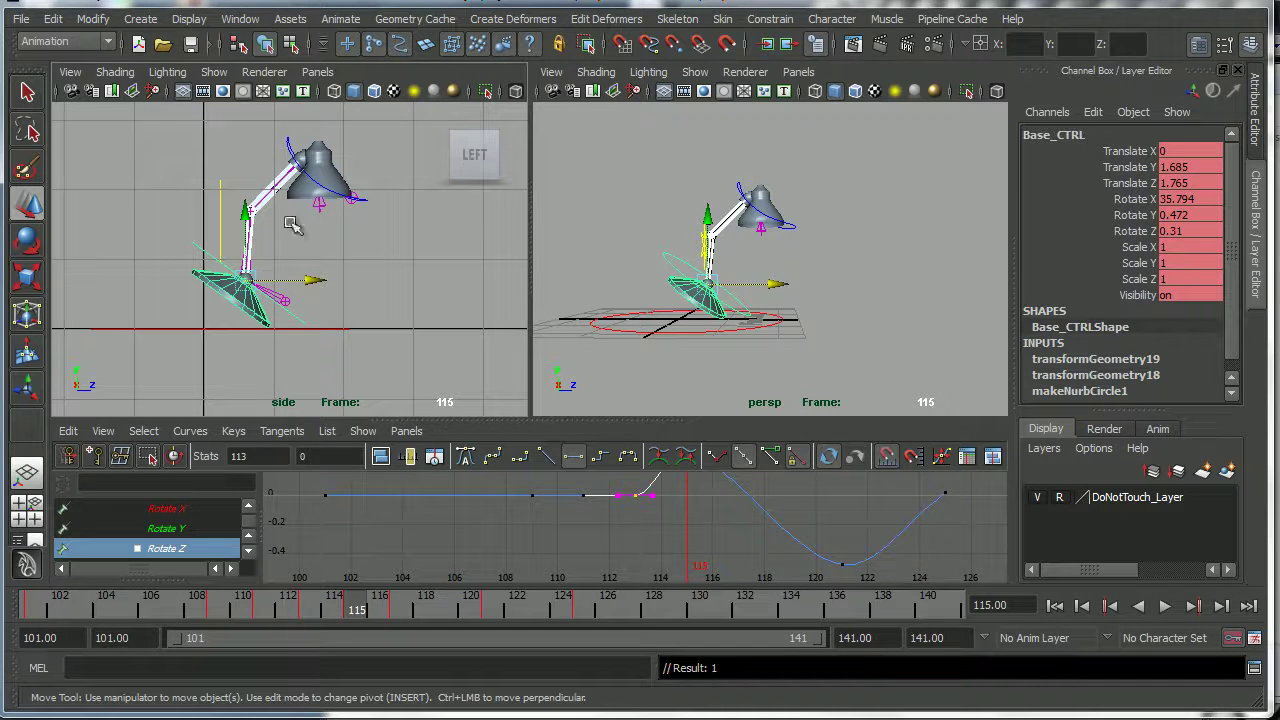
- Raise the head control to about Translate Y 0.593 at frame 115 and 1.435 at frame 117, keying the latter
{"action": "left_click", "coordinate": [298, 148]}
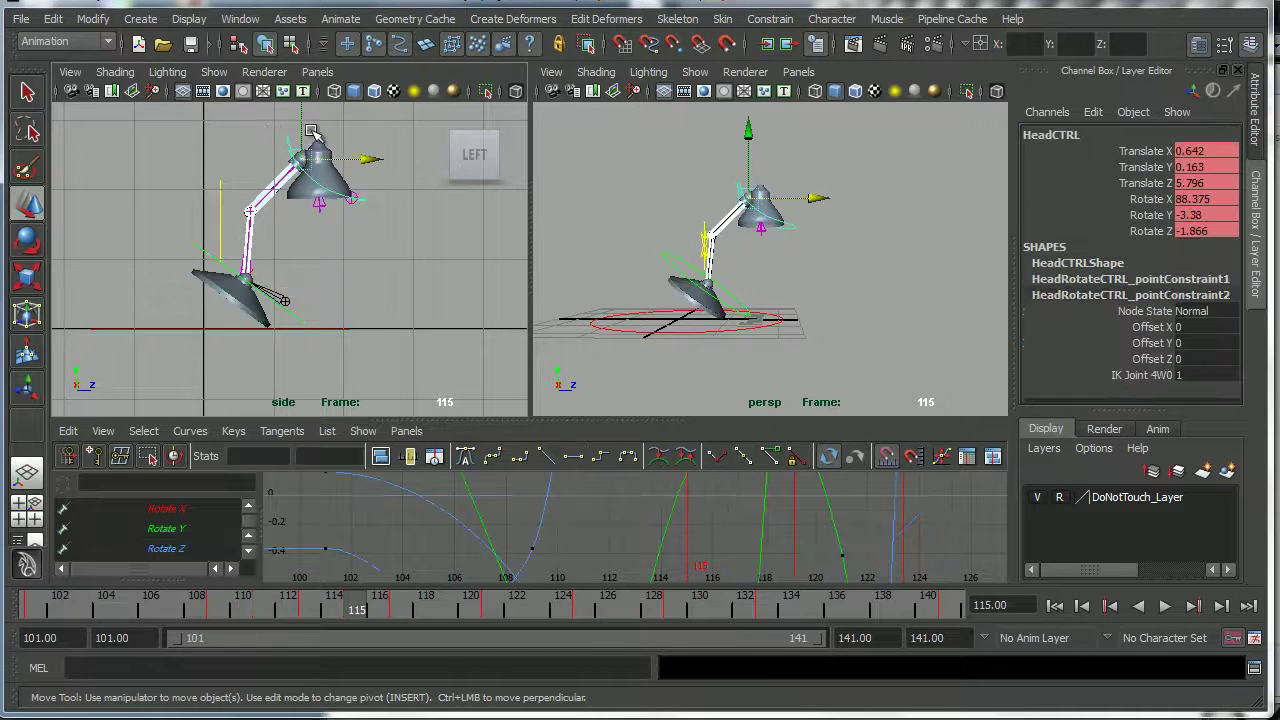
{"action": "left_click_drag", "start_coordinate": [301, 126], "coordinate": [301, 118]}
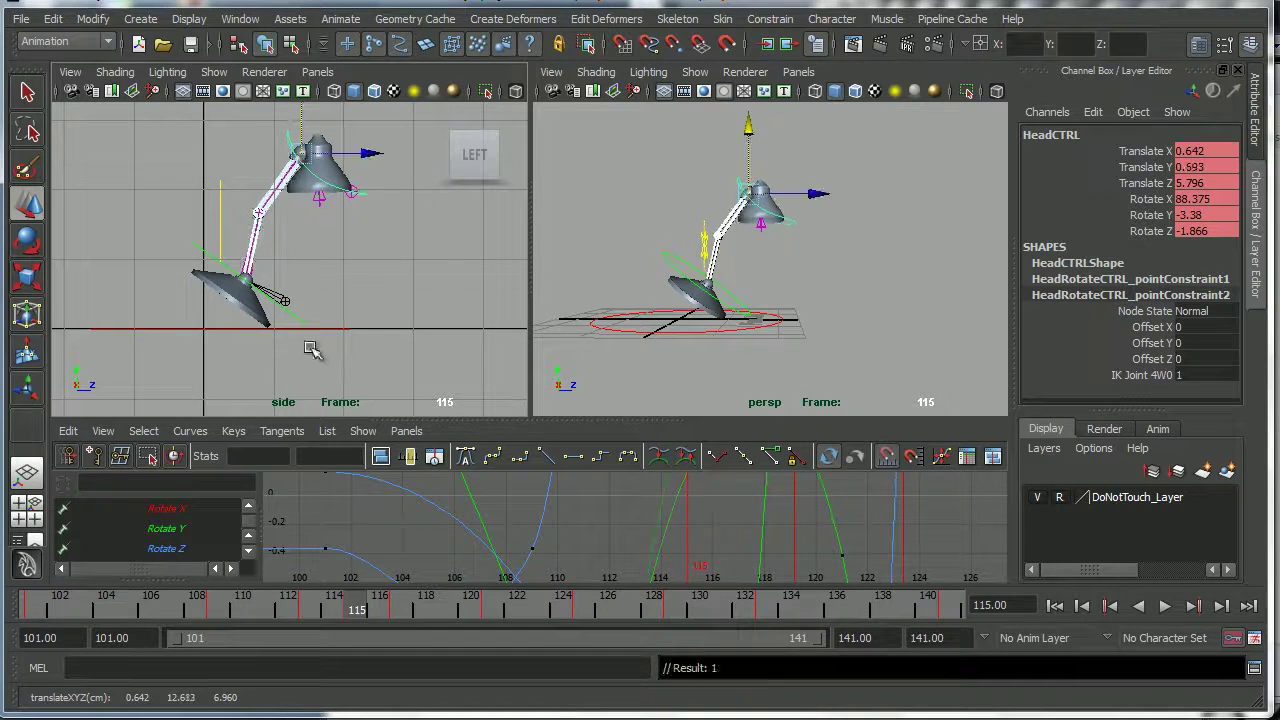
{"action": "left_click_drag", "start_coordinate": [343, 622], "coordinate": [403, 607]}
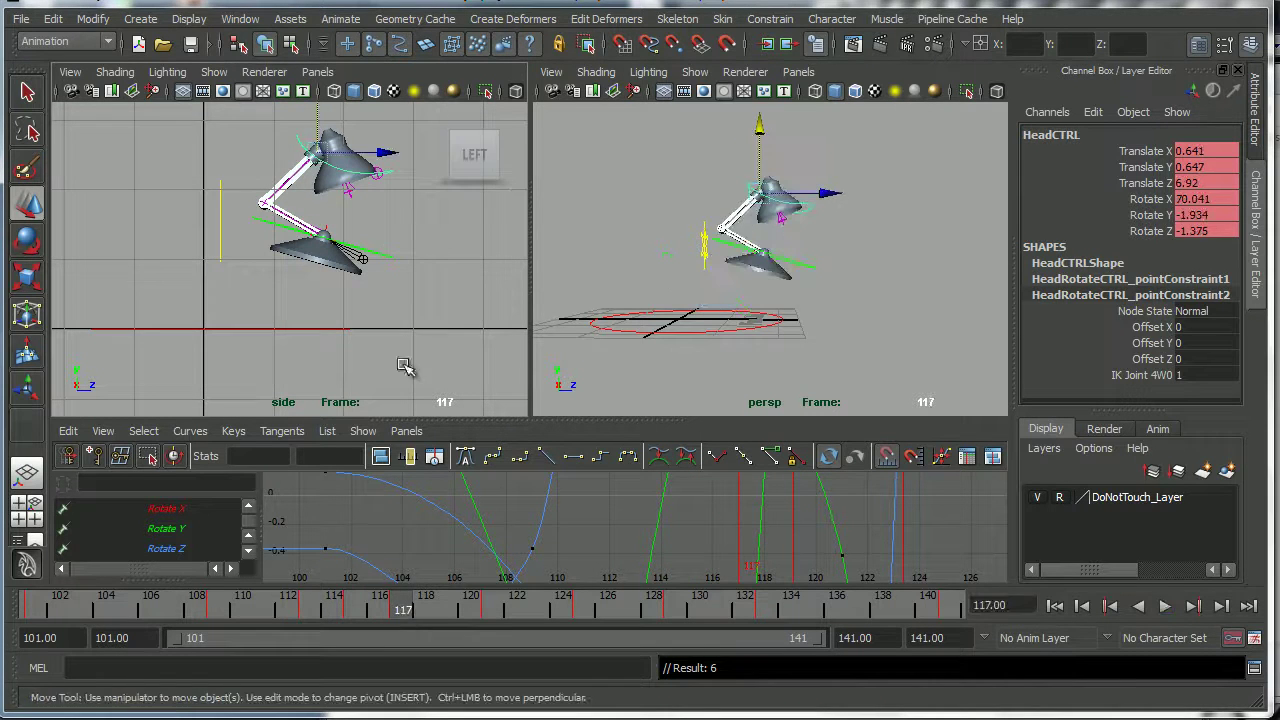
{"action": "left_click_drag", "start_coordinate": [316, 122], "coordinate": [313, 119]}
{"action": "key", "text": "s"}
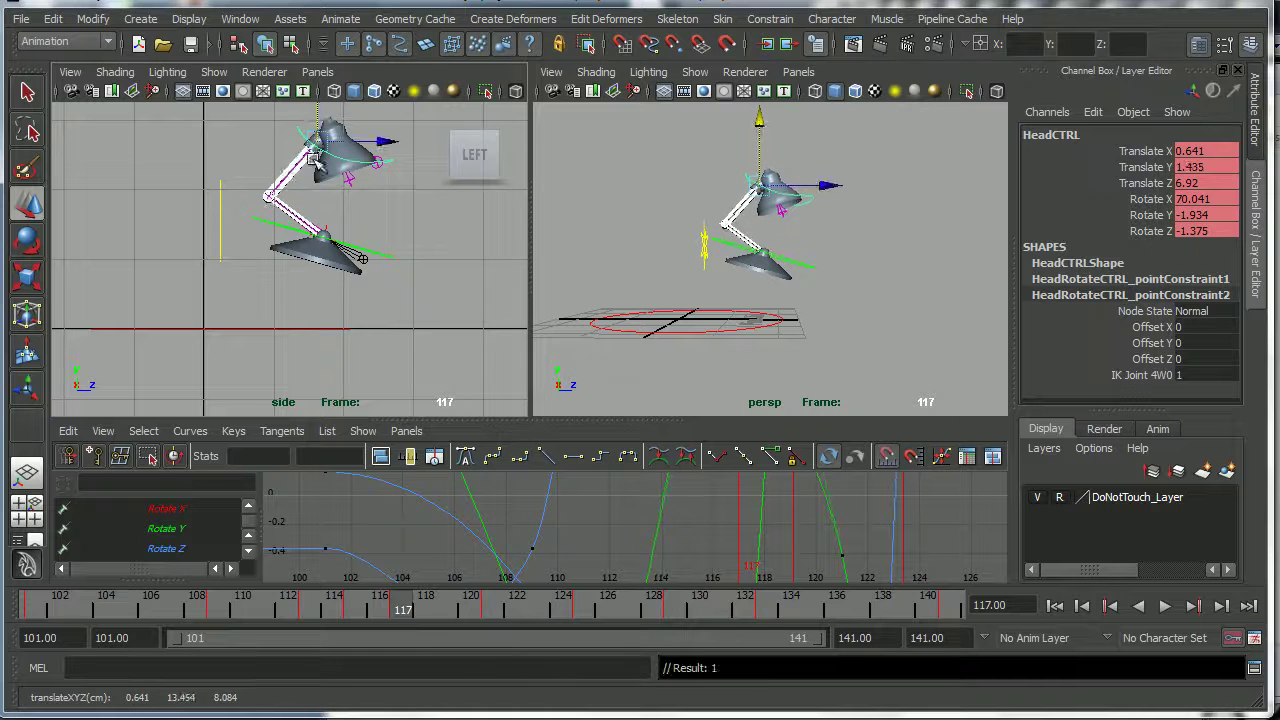
- Return to frame 115 and hide the joints in the side view
{"action": "mouse_move", "coordinate": [370, 612]}
{"action": "left_mouse_down"}
{"action": "mouse_move", "coordinate": [329, 613]}
{"action": "mouse_move", "coordinate": [403, 614]}
{"action": "mouse_move", "coordinate": [223, 612]}
{"action": "mouse_move", "coordinate": [390, 612]}
{"action": "mouse_move", "coordinate": [329, 610]}
{"action": "mouse_move", "coordinate": [357, 610]}
{"action": "left_mouse_up"}
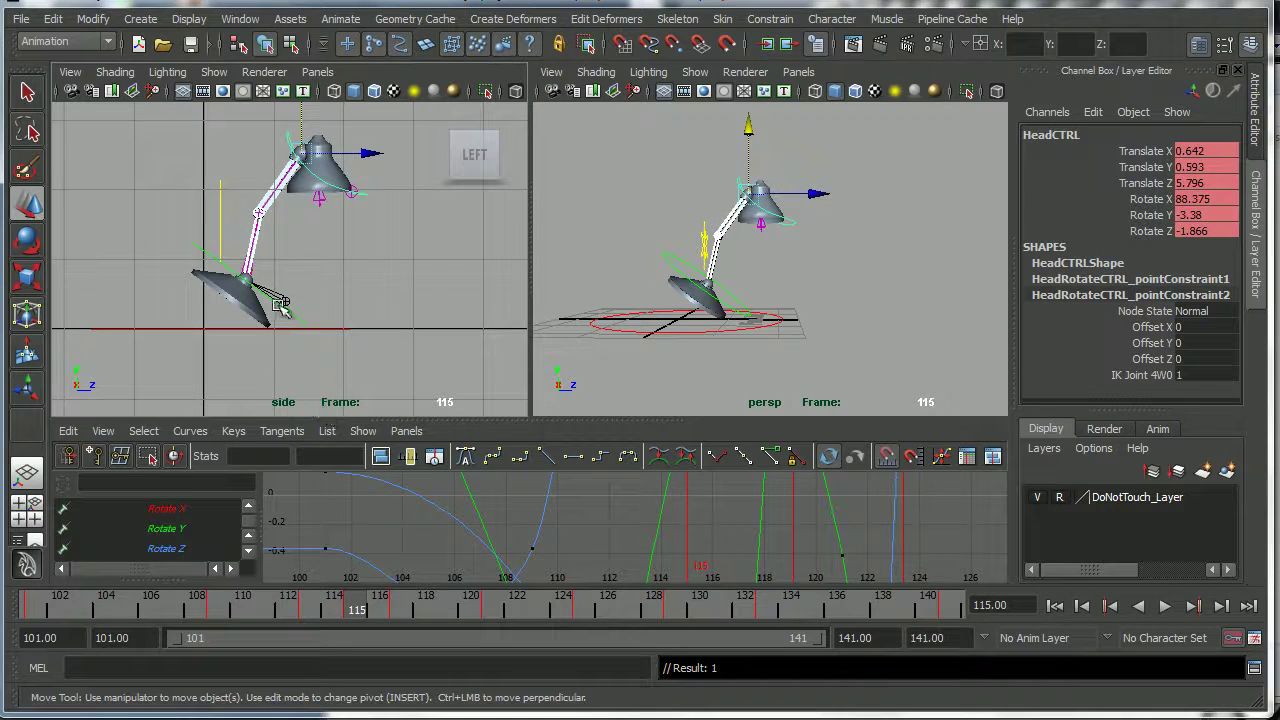
{"action": "left_click", "coordinate": [218, 80]}
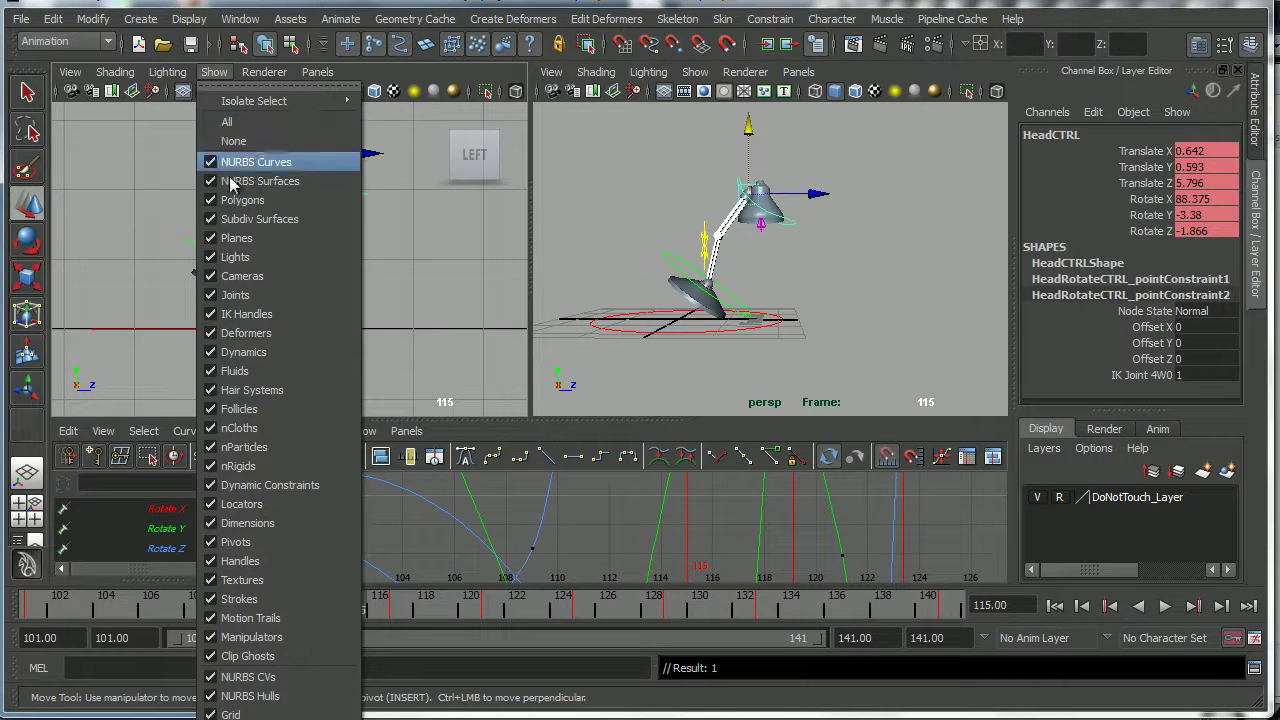
{"action": "left_click", "coordinate": [238, 299]}
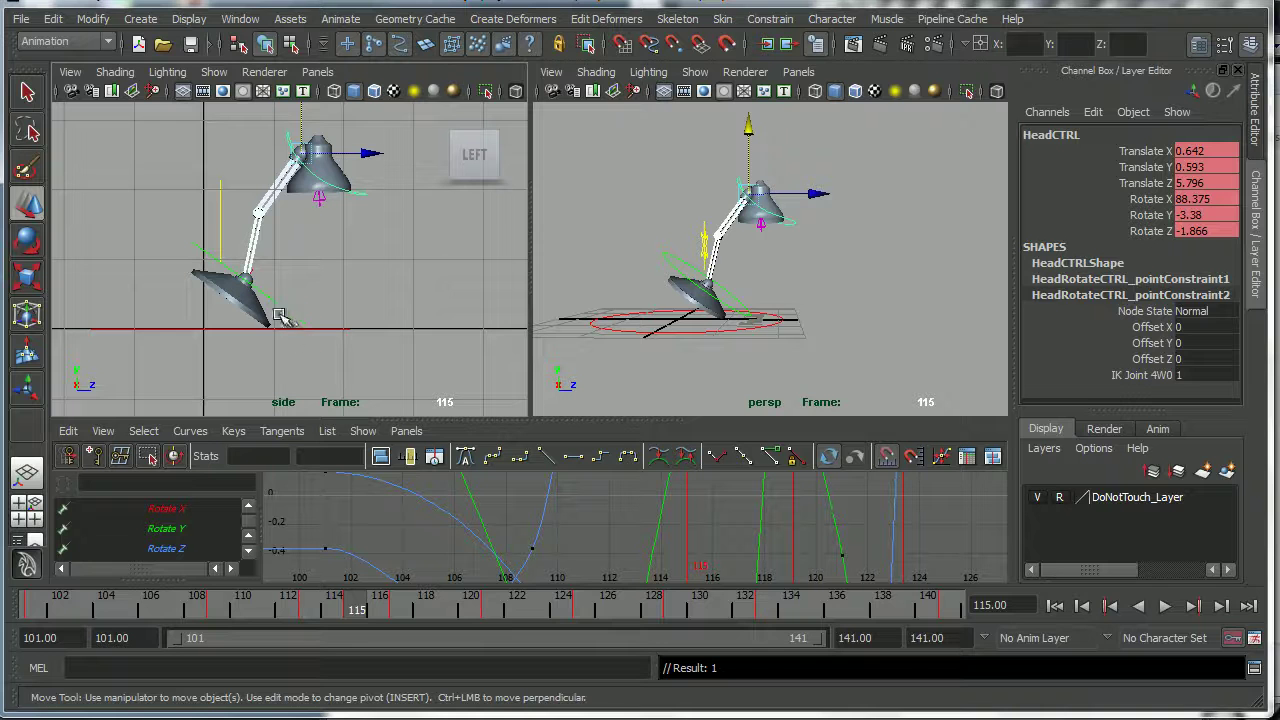
- Reposition the base at frame 114 to about Translate Y 0.977 and Translate Z 0.566 so its toe rests on the ground
{"action": "mouse_move", "coordinate": [352, 612]}
{"action": "left_mouse_down"}
{"action": "mouse_move", "coordinate": [329, 611]}
{"action": "mouse_move", "coordinate": [380, 611]}
{"action": "mouse_move", "coordinate": [305, 608]}
{"action": "mouse_move", "coordinate": [331, 609]}
{"action": "left_mouse_up"}
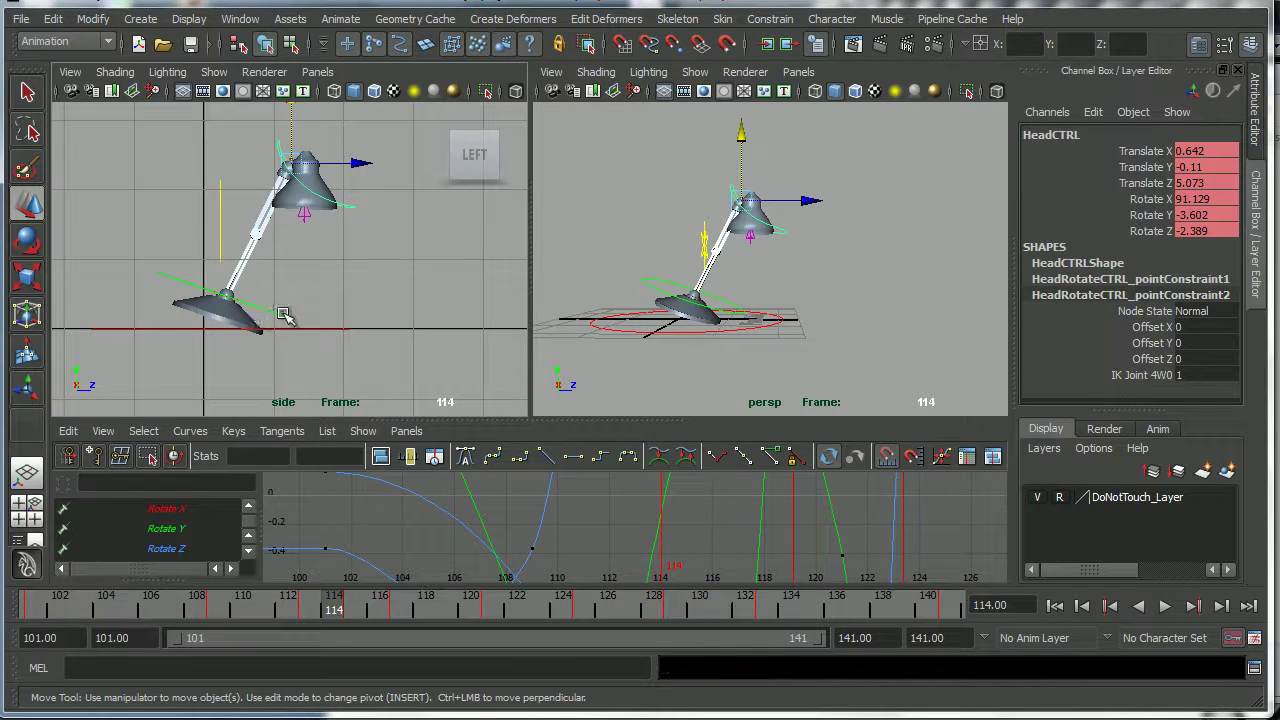
{"action": "left_click", "coordinate": [282, 308]}
{"action": "left_click_drag", "start_coordinate": [224, 231], "coordinate": [229, 237]}
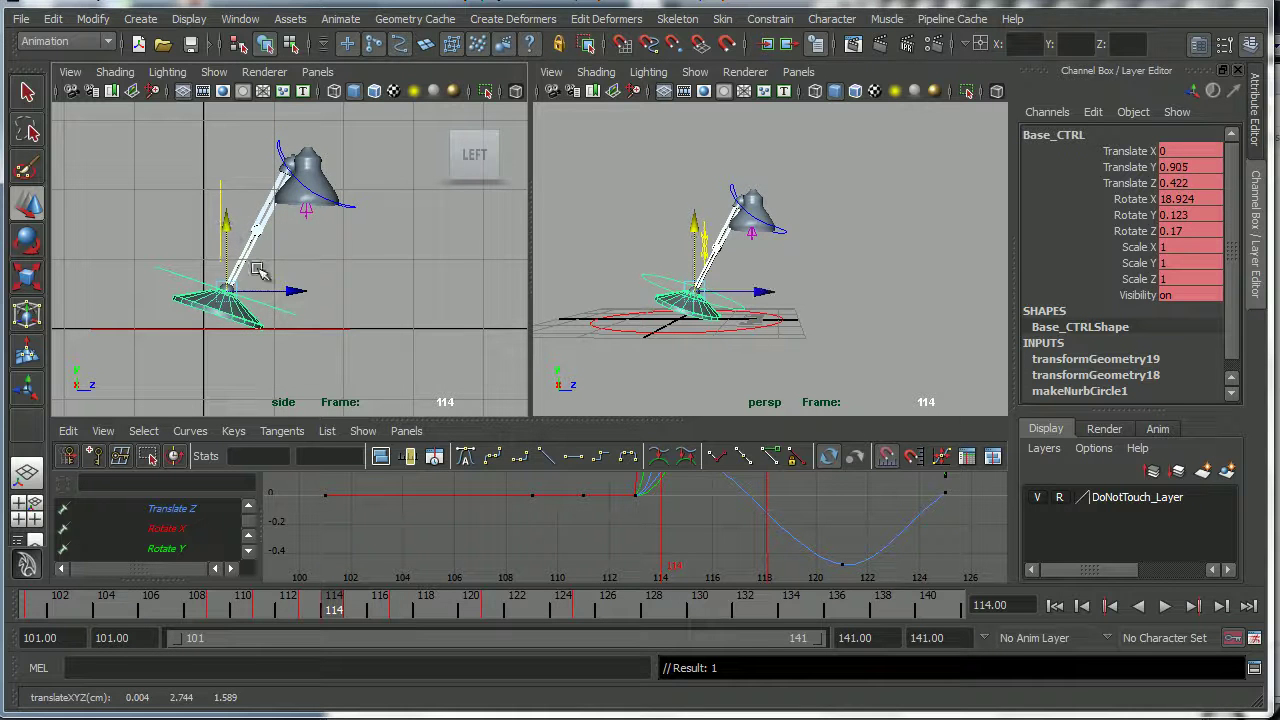
{"action": "mouse_move", "coordinate": [337, 606]}
{"action": "left_mouse_down"}
{"action": "mouse_move", "coordinate": [309, 609]}
{"action": "mouse_move", "coordinate": [357, 612]}
{"action": "mouse_move", "coordinate": [289, 611]}
{"action": "mouse_move", "coordinate": [333, 609]}
{"action": "left_mouse_up"}
{"action": "left_click_drag", "start_coordinate": [295, 290], "coordinate": [286, 274]}
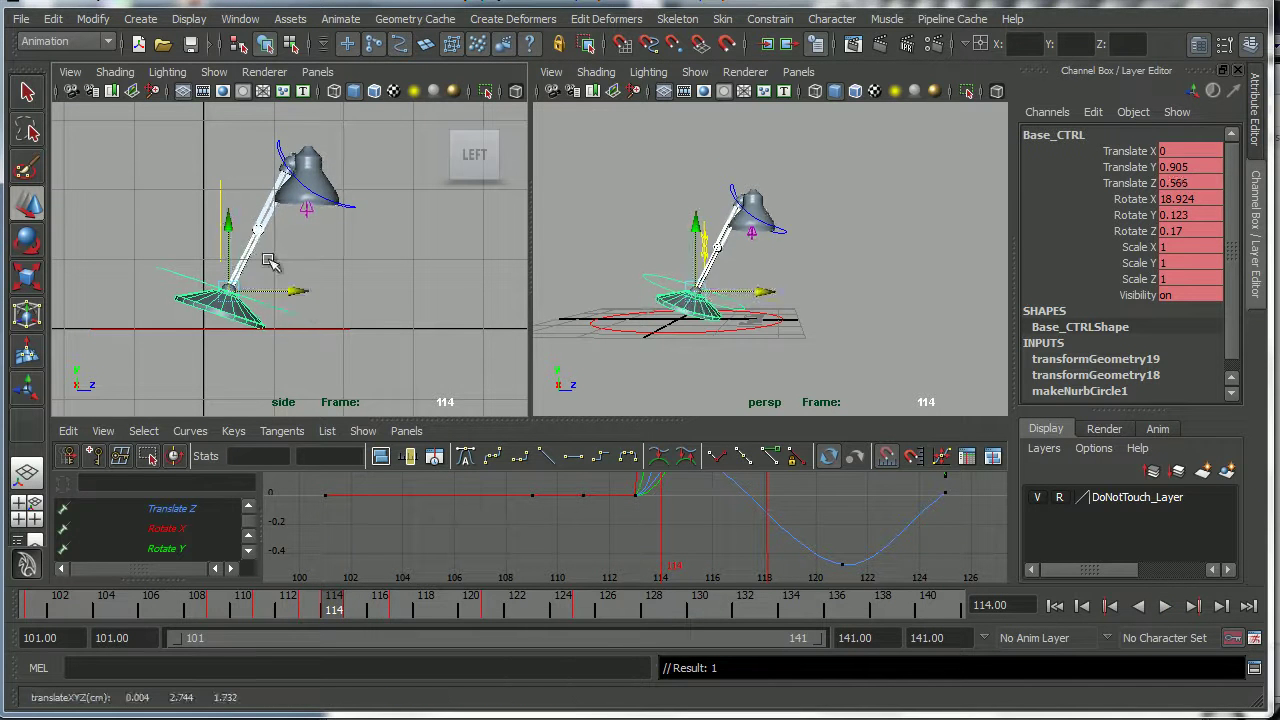
{"action": "left_click_drag", "start_coordinate": [230, 225], "coordinate": [230, 216]}
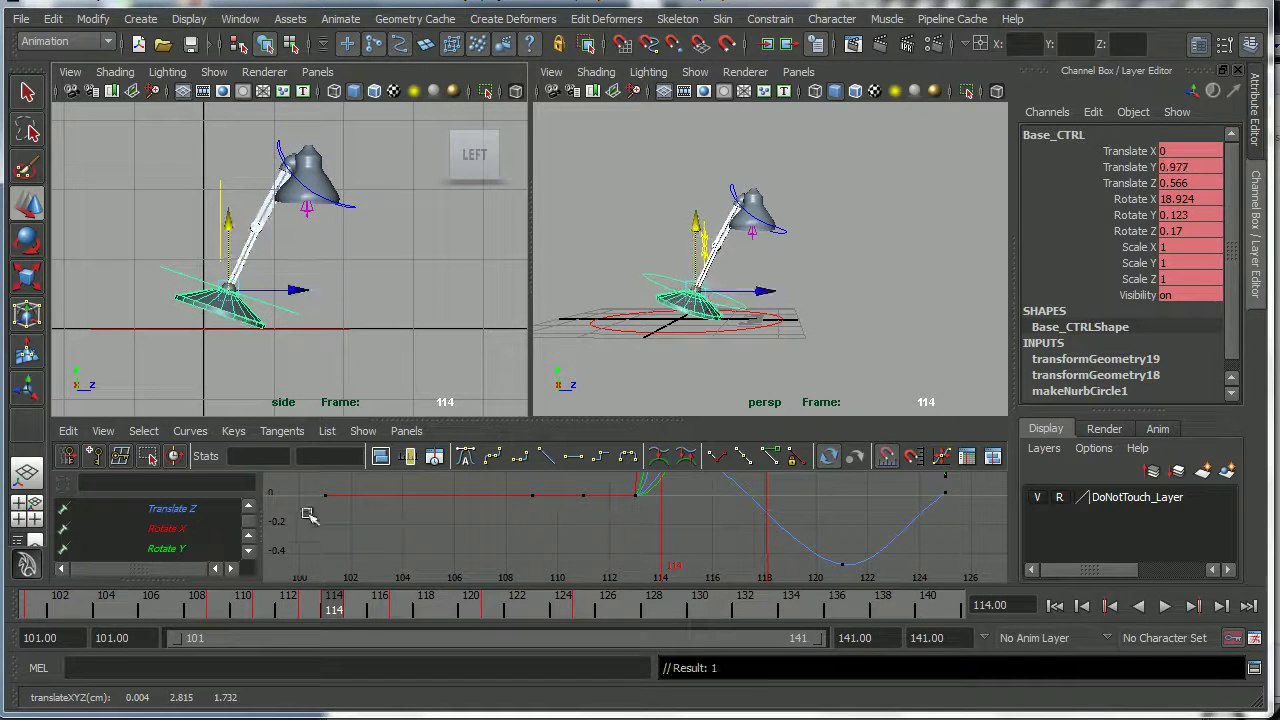
- Play back the hop and scrub from takeoff to frame 121 to review the base's toe drag and landing pose
{"action": "left_click_drag", "start_coordinate": [329, 609], "coordinate": [240, 588]}
{"action": "left_click_drag", "start_coordinate": [700, 360], "coordinate": [790, 345], "text": "alt"}
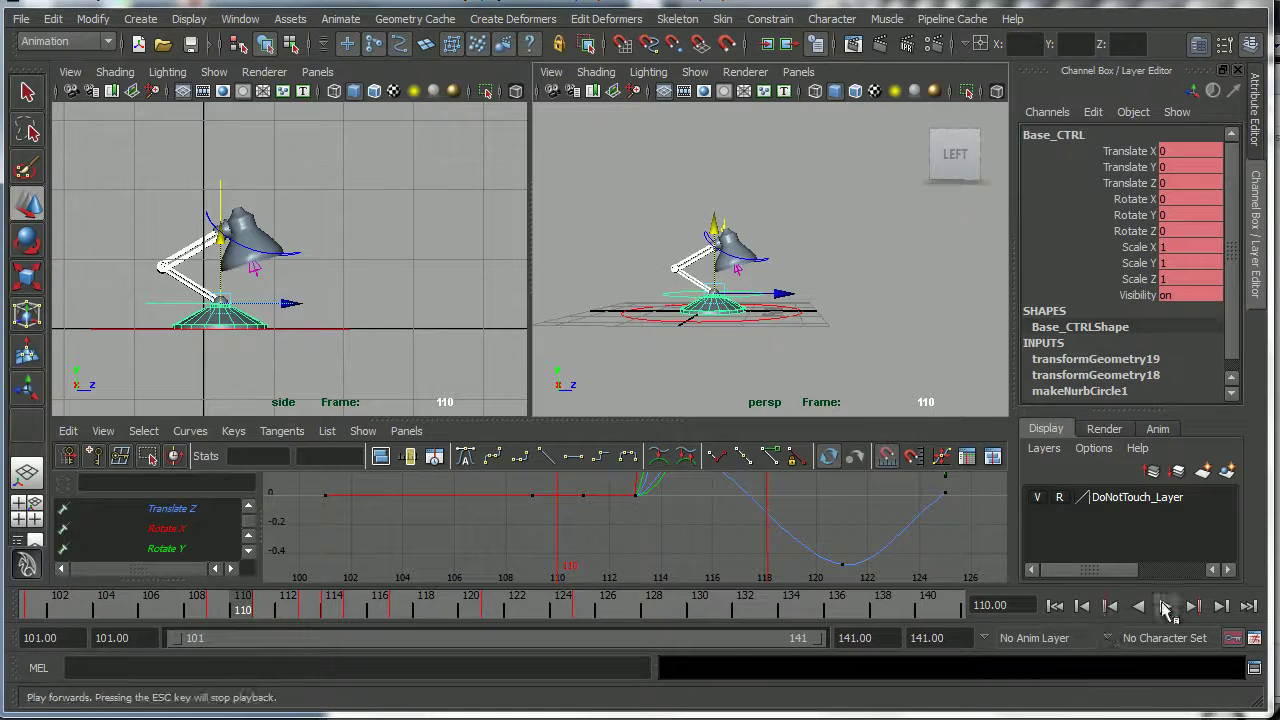
{"action": "left_click", "coordinate": [1165, 607]}
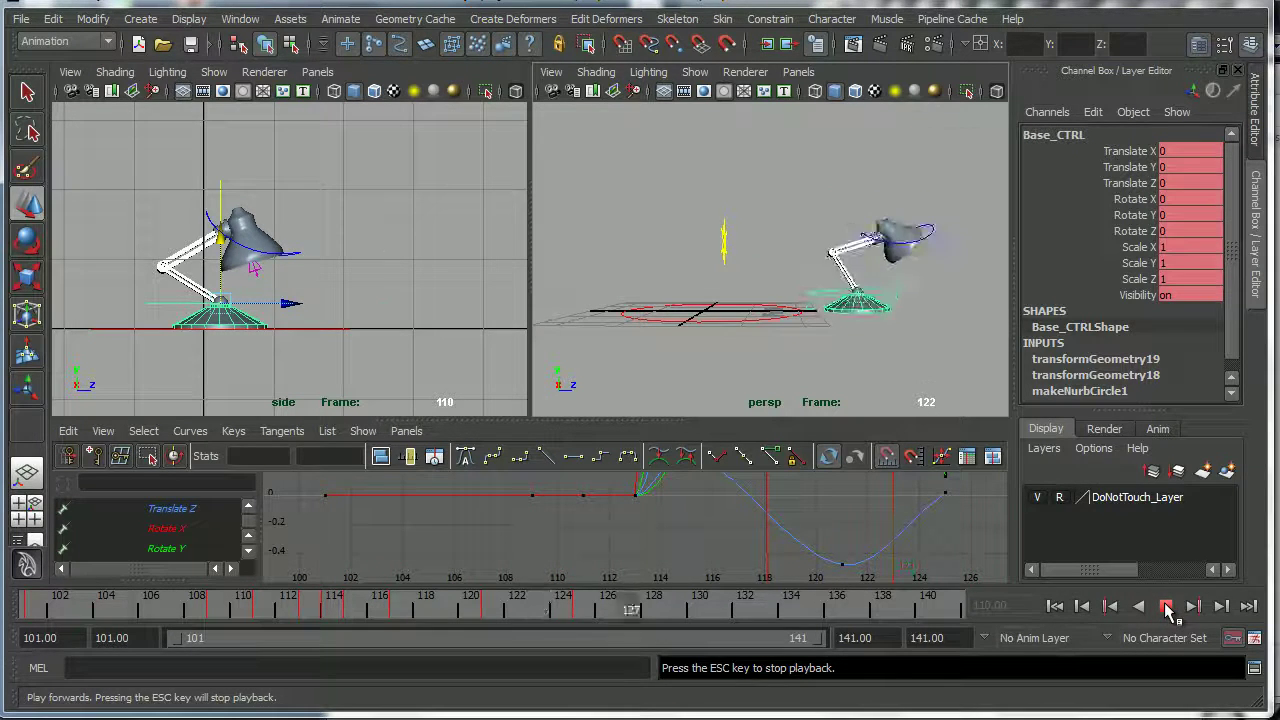
{"action": "left_click", "coordinate": [1165, 607]}
{"action": "mouse_move", "coordinate": [245, 610]}
{"action": "left_mouse_down"}
{"action": "mouse_move", "coordinate": [200, 608]}
{"action": "mouse_move", "coordinate": [386, 613]}
{"action": "mouse_move", "coordinate": [277, 612]}
{"action": "mouse_move", "coordinate": [380, 610]}
{"action": "mouse_move", "coordinate": [292, 600]}
{"action": "mouse_move", "coordinate": [341, 598]}
{"action": "mouse_move", "coordinate": [292, 617]}
{"action": "mouse_move", "coordinate": [331, 612]}
{"action": "left_mouse_up"}
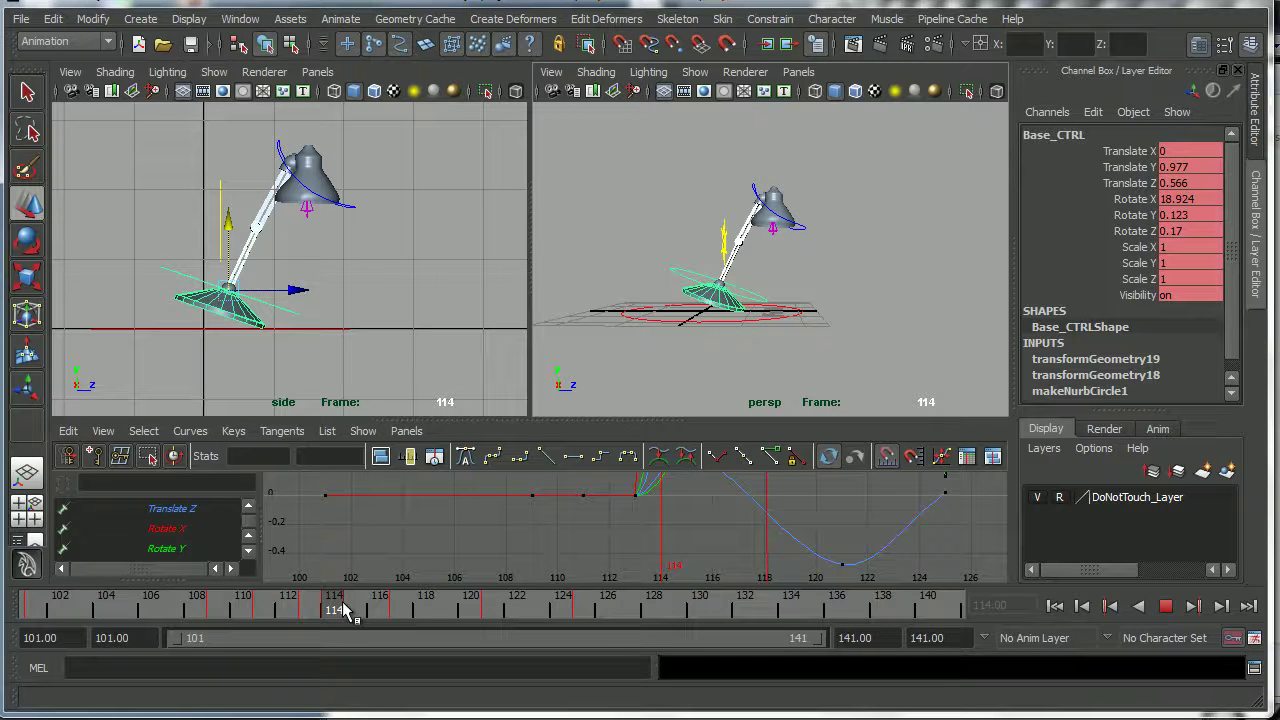
{"action": "mouse_move", "coordinate": [343, 612]}
{"action": "left_mouse_down"}
{"action": "mouse_move", "coordinate": [506, 609]}
{"action": "mouse_move", "coordinate": [493, 611]}
{"action": "left_mouse_up"}
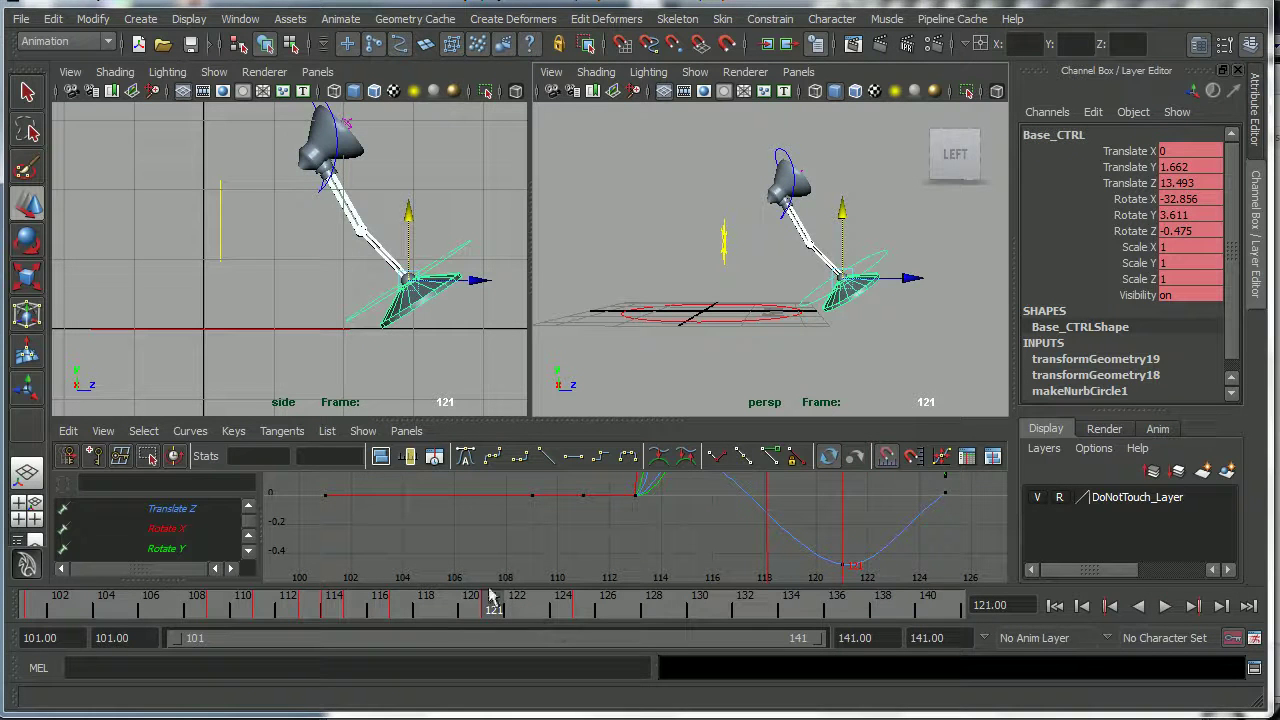
- Play back the hop and scrub between frames 119 and 110 to review the takeoff, ending at frame 113
{"action": "left_click", "coordinate": [447, 610]}
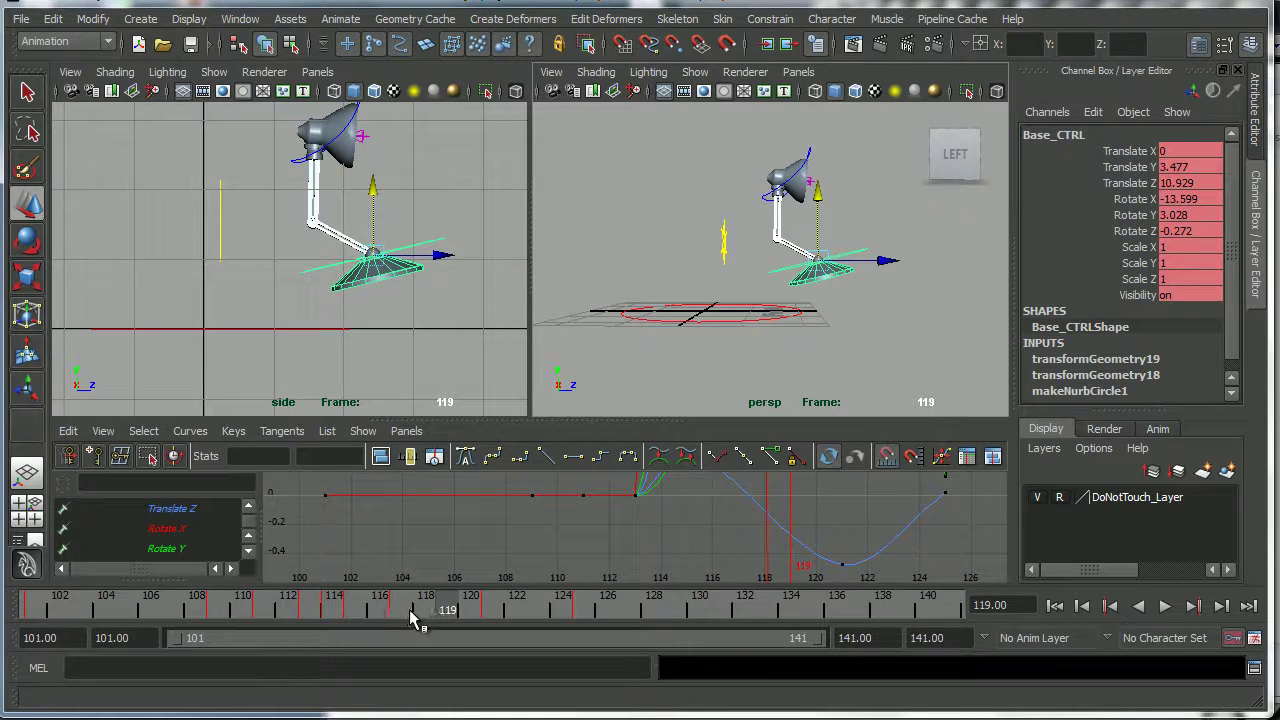
{"action": "double_click", "coordinate": [401, 612]}
{"action": "left_click", "coordinate": [391, 618]}
{"action": "key", "text": "alt+v"}
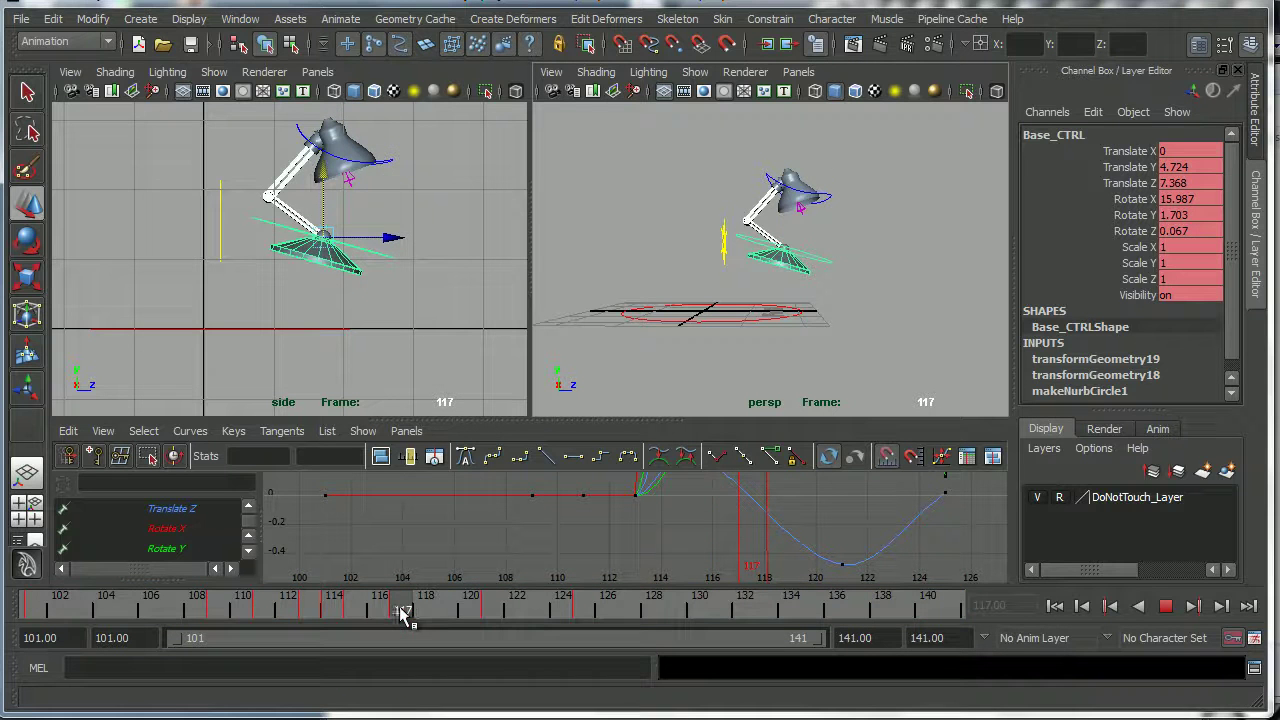
{"action": "left_click_drag", "start_coordinate": [447, 610], "coordinate": [333, 610]}
{"action": "key", "text": "alt+v"}
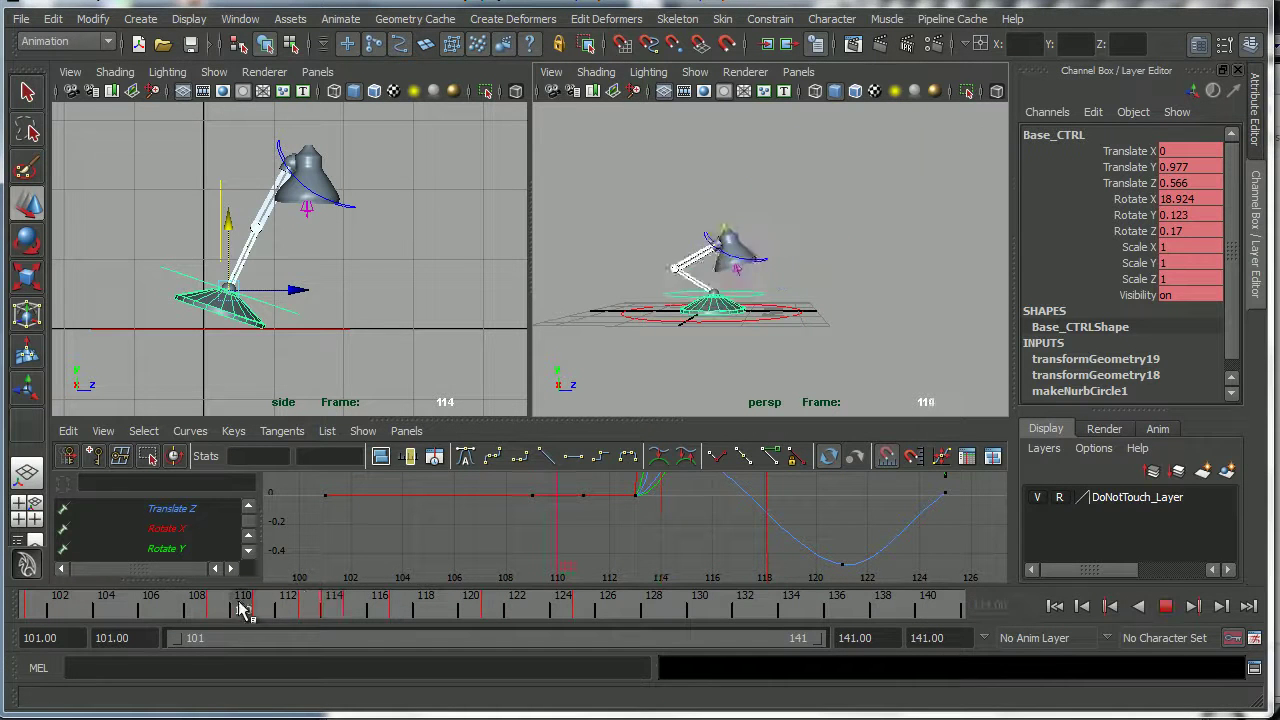
{"action": "left_click_drag", "start_coordinate": [357, 610], "coordinate": [314, 614]}
- Try creating an animated sweep of the head control with the current settings, and inspect the resulting surface at frame 112
{"action": "left_click_drag", "start_coordinate": [730, 170], "coordinate": [760, 200]}
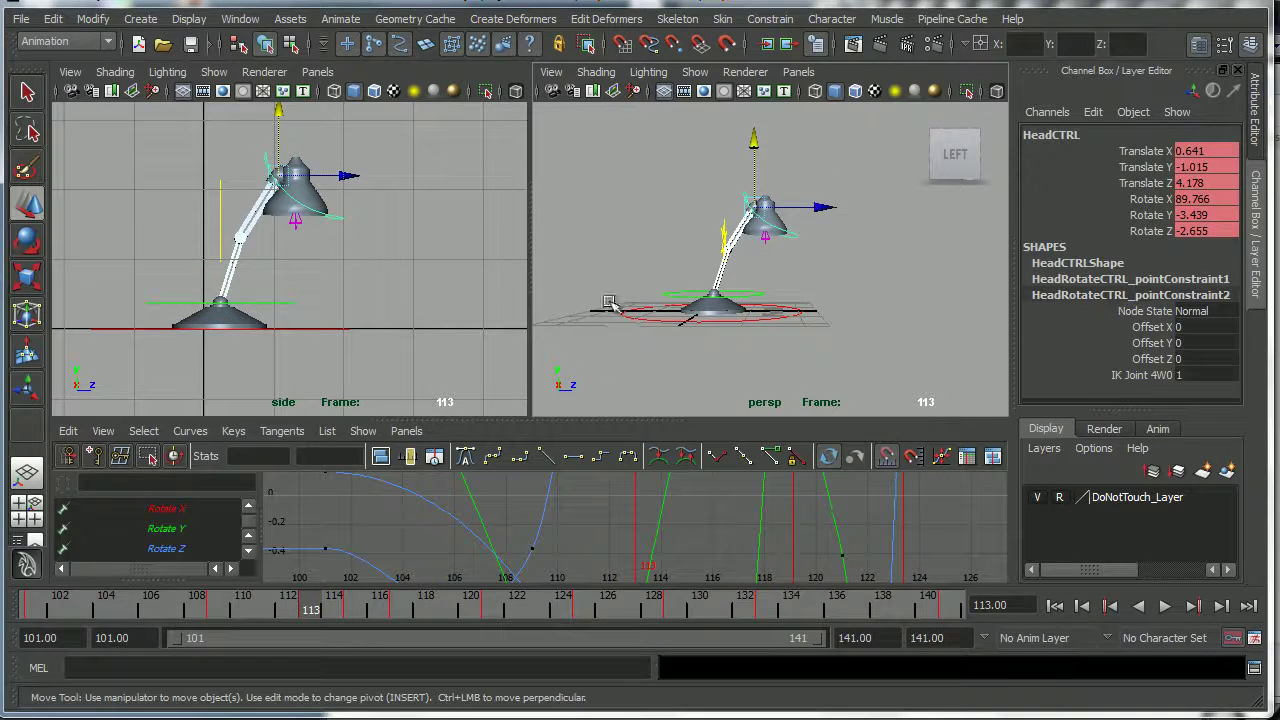
{"action": "left_click_drag", "start_coordinate": [677, 286], "coordinate": [720, 286], "text": "alt"}
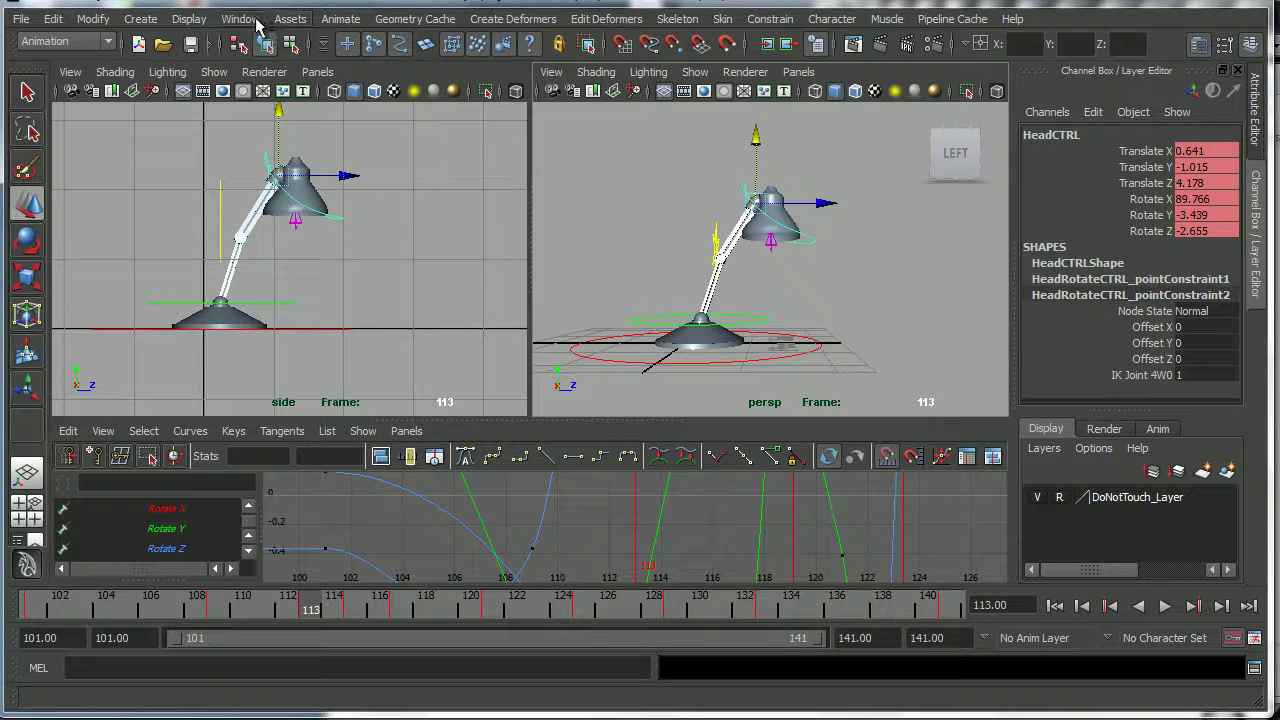
{"action": "left_click", "coordinate": [338, 20]}
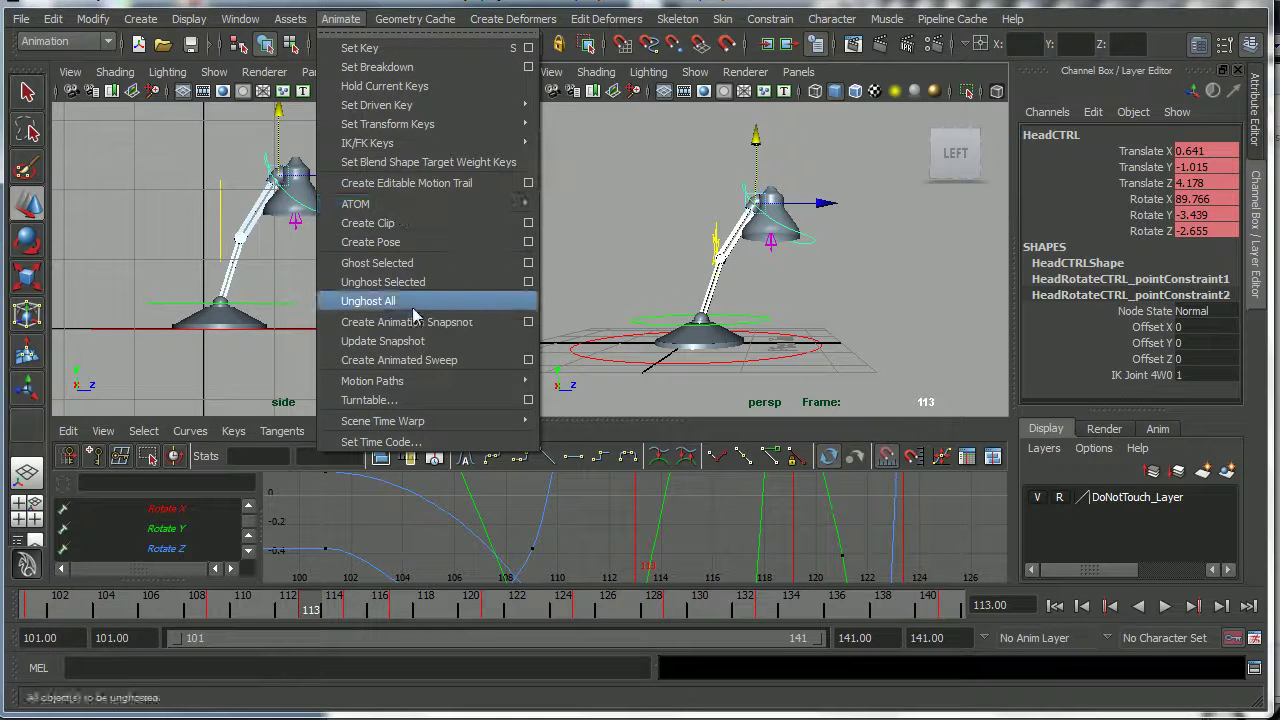
{"action": "mouse_move", "coordinate": [406, 386]}
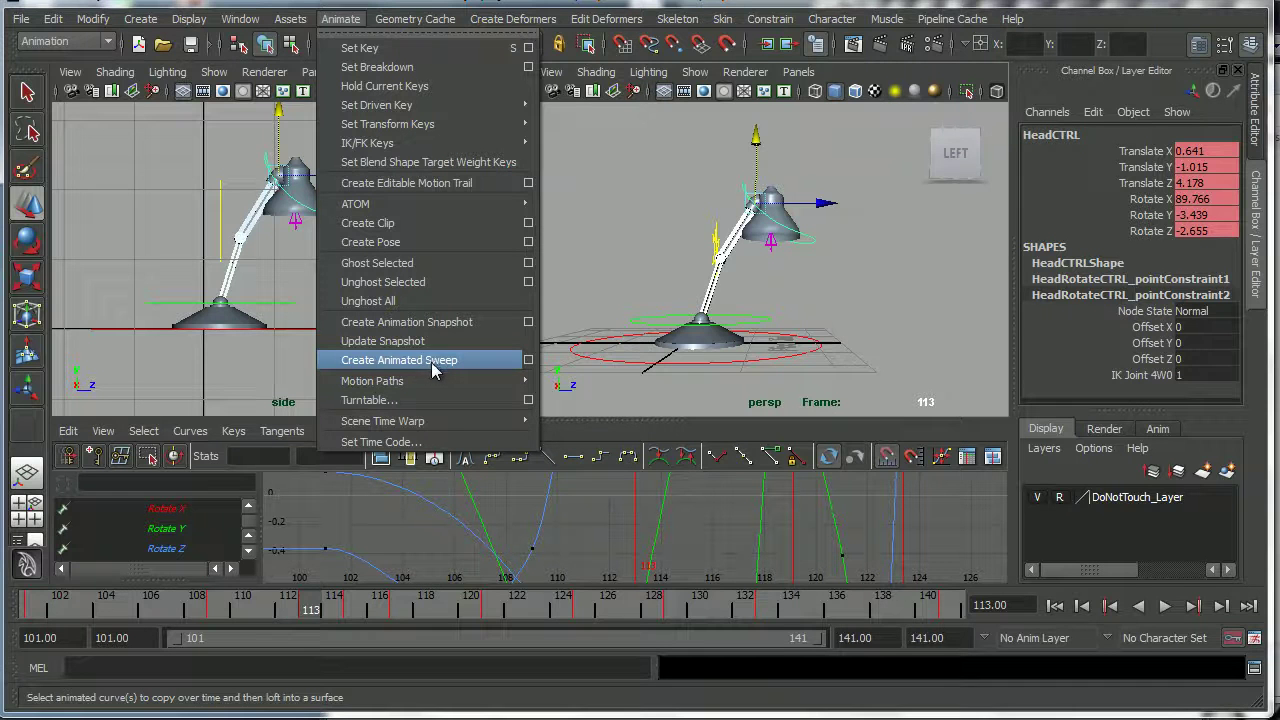
{"action": "left_click", "coordinate": [431, 362]}
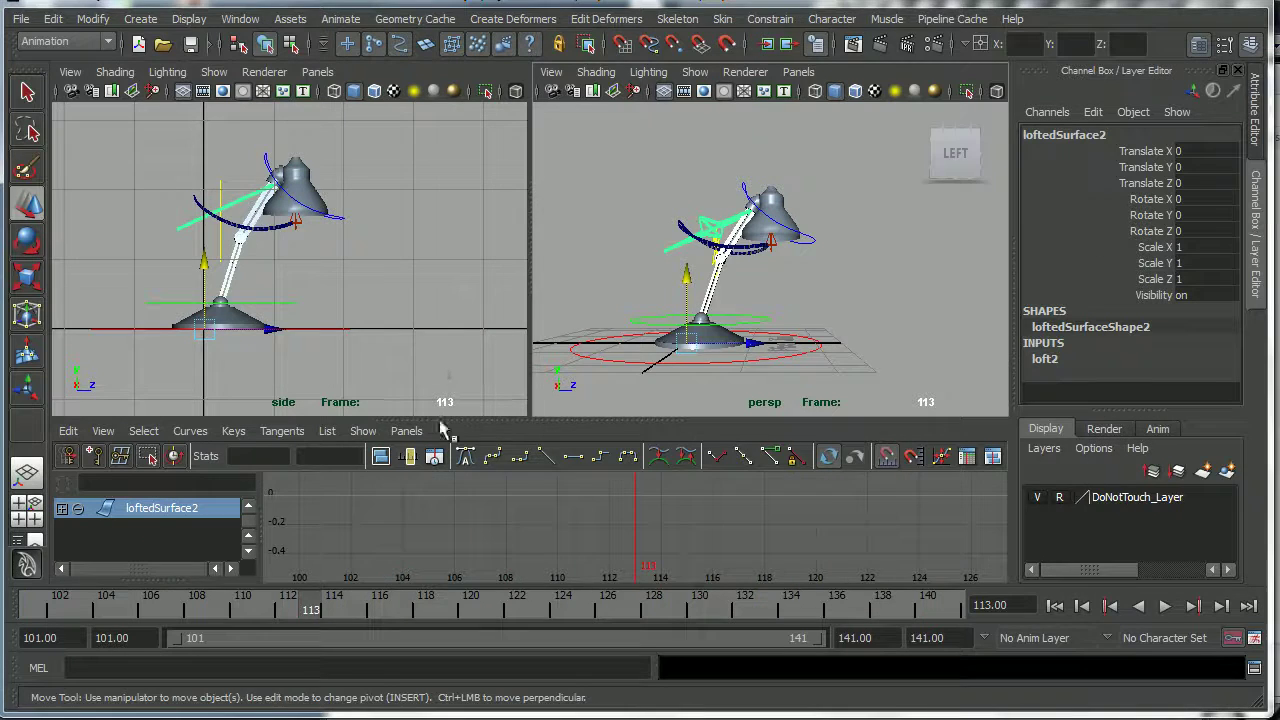
{"action": "mouse_move", "coordinate": [297, 611]}
{"action": "left_mouse_down"}
{"action": "mouse_move", "coordinate": [214, 609]}
{"action": "mouse_move", "coordinate": [287, 609]}
{"action": "left_mouse_up"}
{"action": "left_click_drag", "start_coordinate": [672, 342], "coordinate": [749, 357], "text": "alt"}
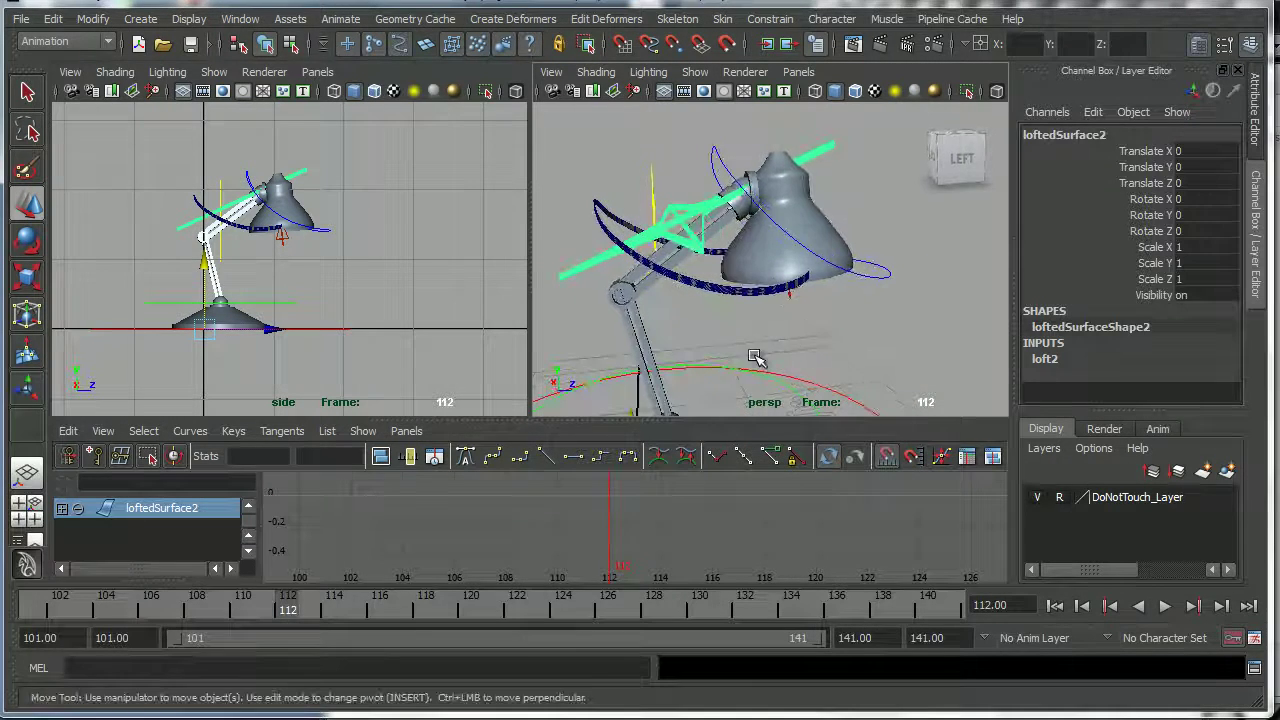
- Undo the animated sweep and return to the head control at frame 113
{"action": "key", "text": "ctrl+z"}
{"action": "key", "text": "ctrl+z"}
{"action": "key", "text": "ctrl+z"}
{"action": "key", "text": "ctrl+z"}
{"action": "key", "text": "ctrl+z"}
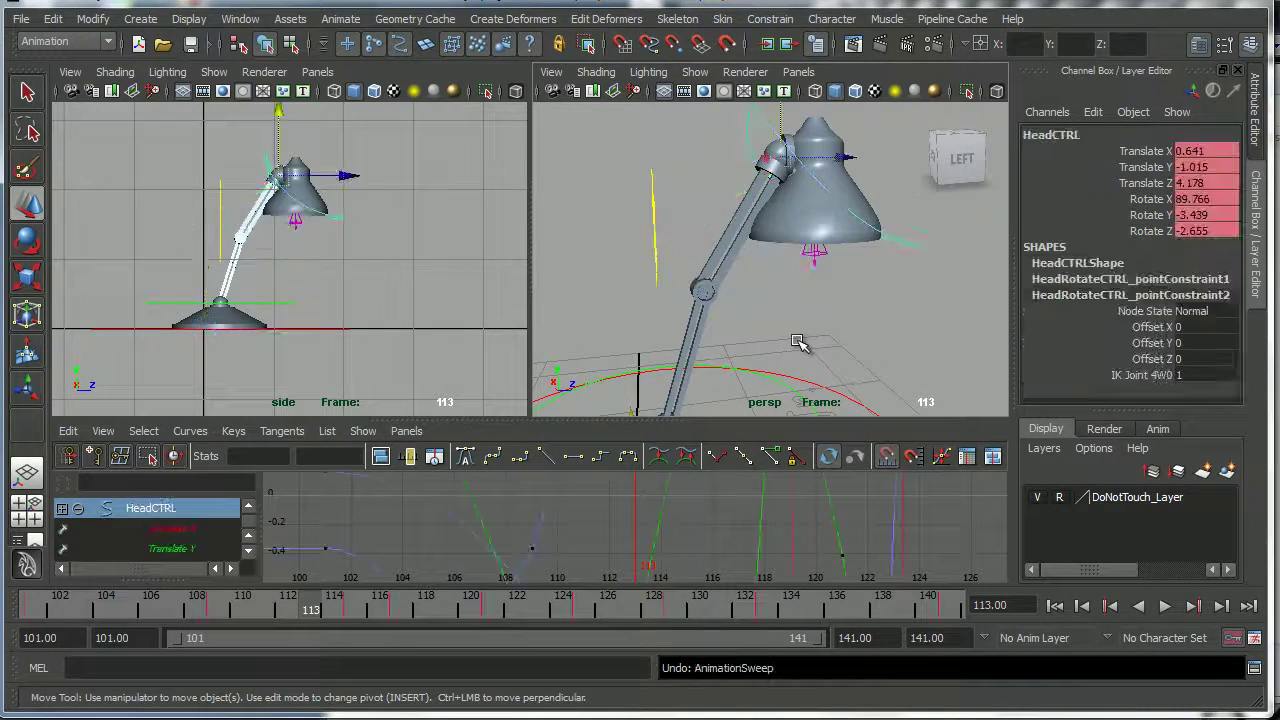
- Try an animated sweep of the head control with start time 101, end time 141 and by time 1
{"action": "left_click_drag", "start_coordinate": [750, 333], "coordinate": [727, 225], "text": "alt"}
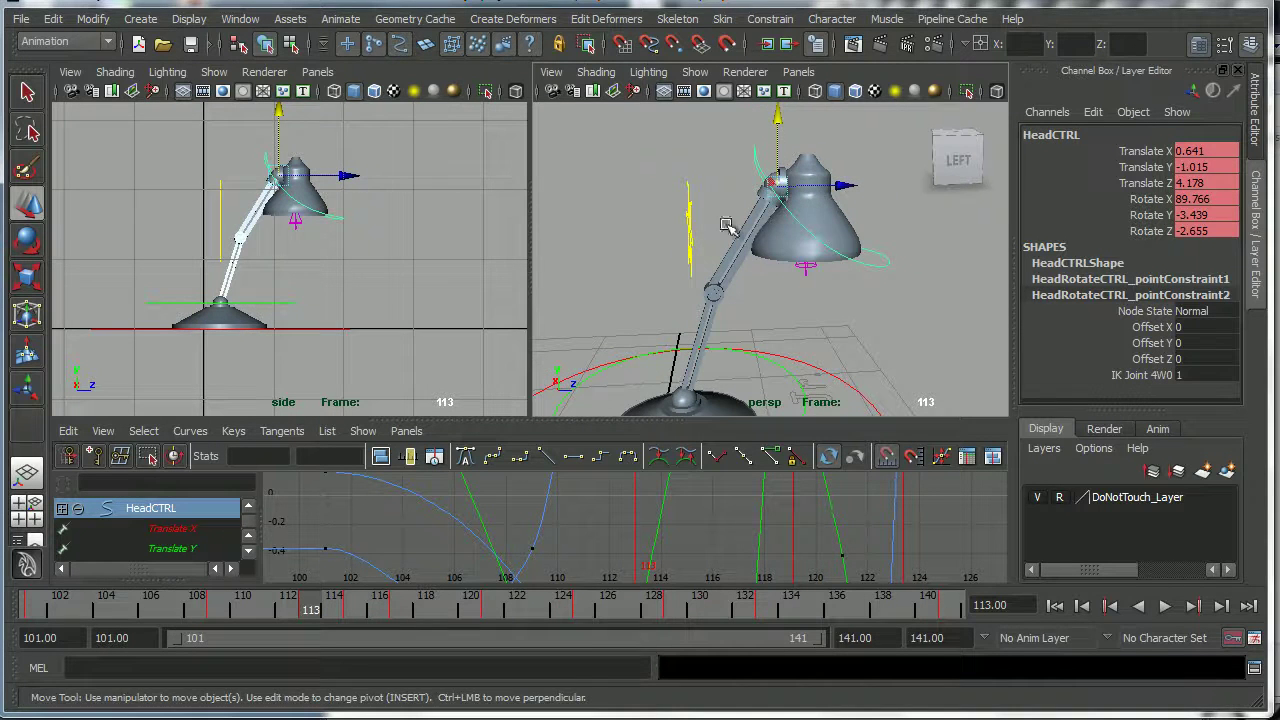
{"action": "left_click", "coordinate": [338, 19]}
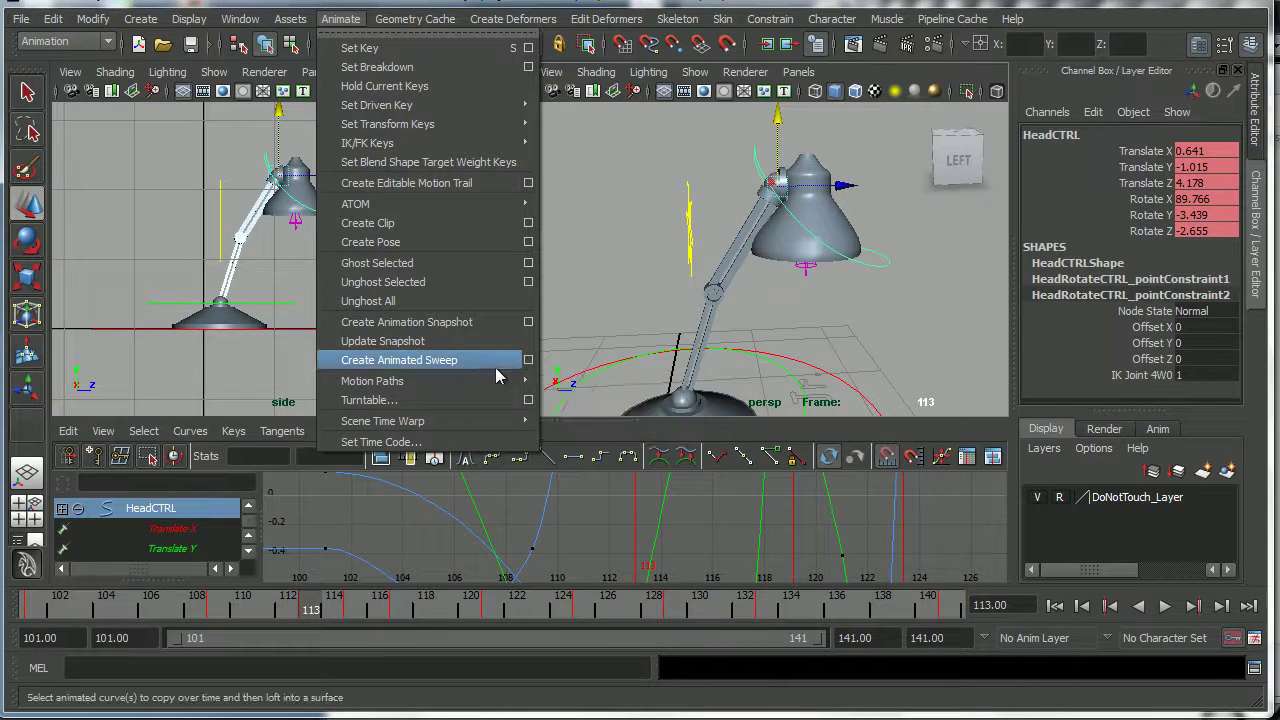
{"action": "left_click", "coordinate": [529, 360]}
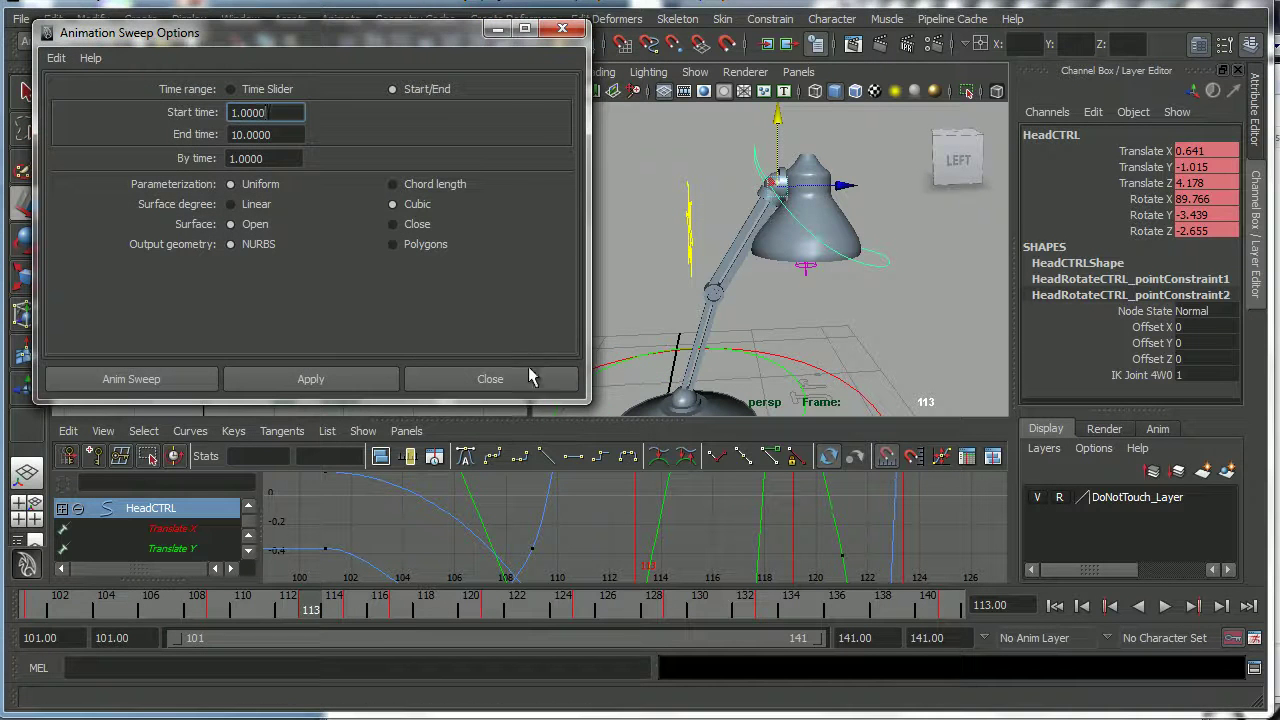
{"action": "left_click_drag", "start_coordinate": [588, 401], "coordinate": [676, 464]}
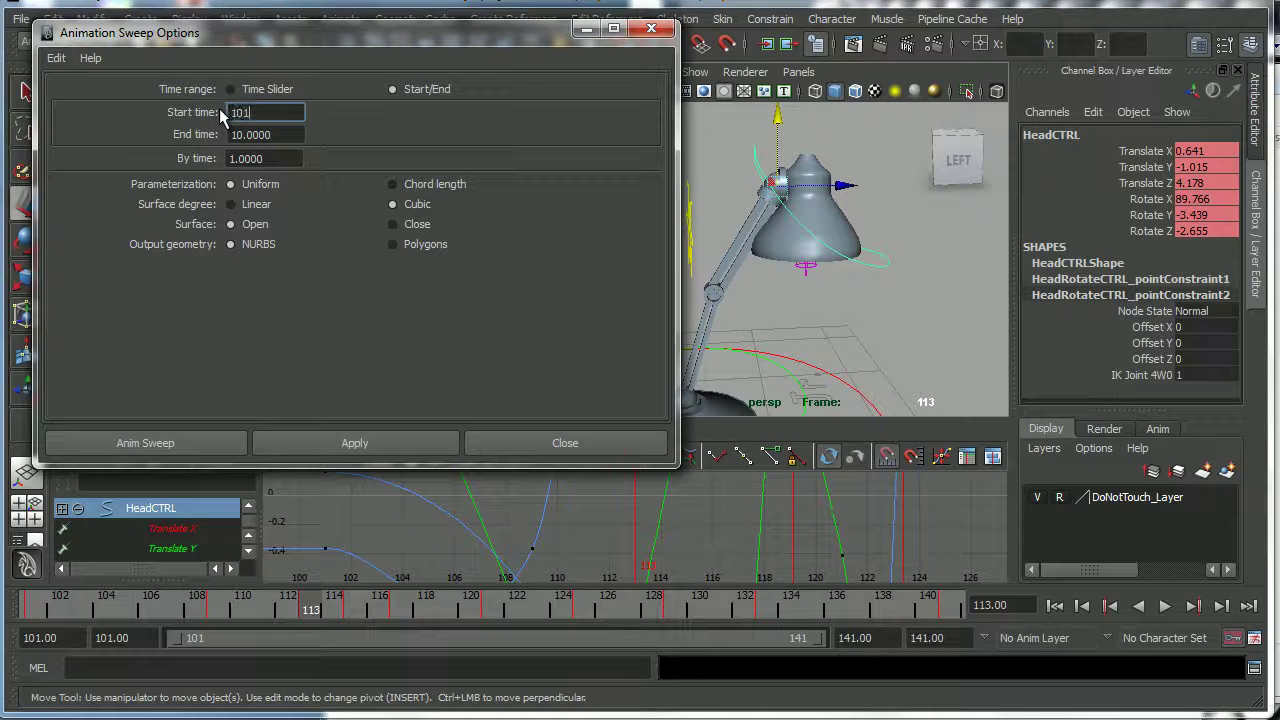
{"action": "key", "text": "Tab"}
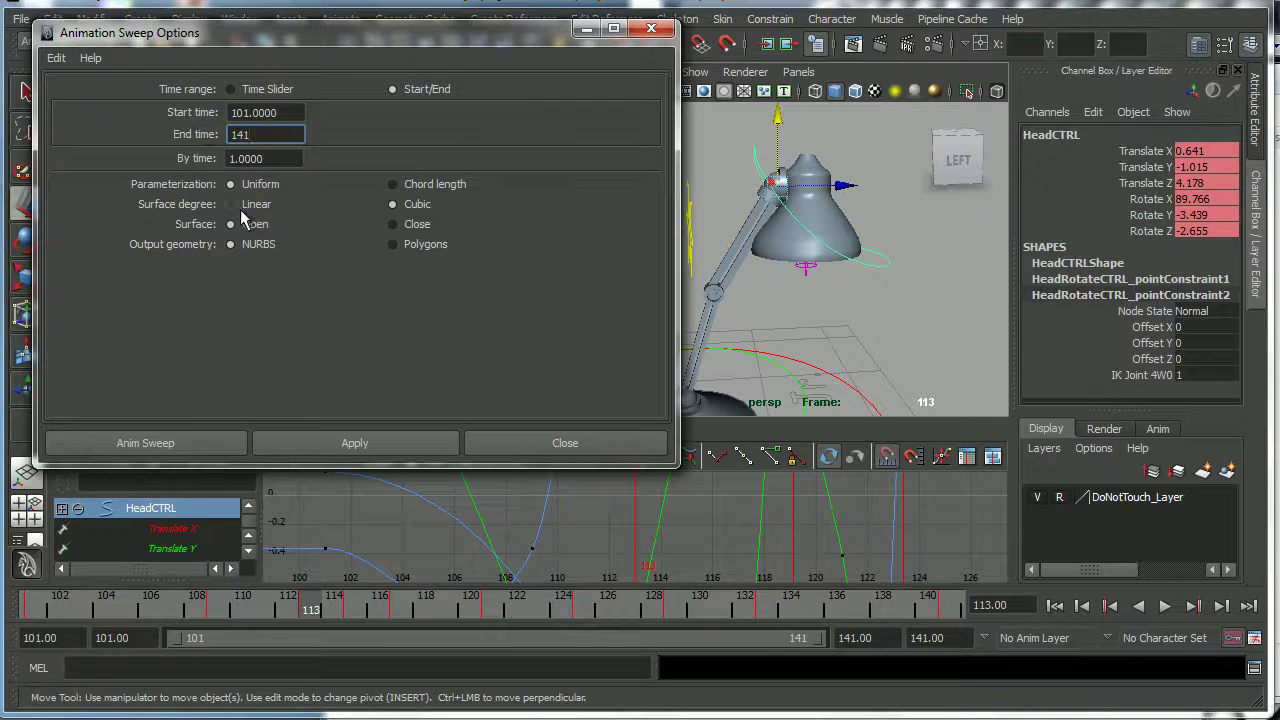
{"action": "type", "text": "141"}
{"action": "key", "text": "Tab"}
{"action": "type", "text": "2"}
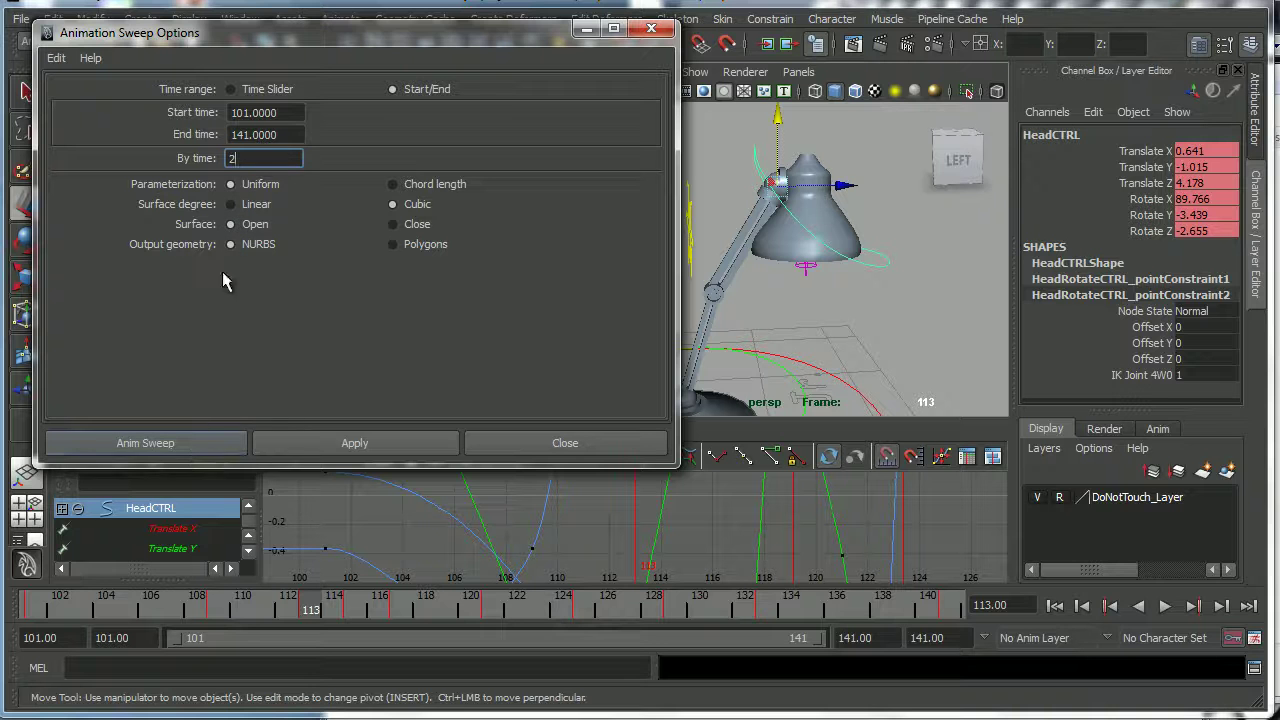
{"action": "double_click", "coordinate": [242, 158]}
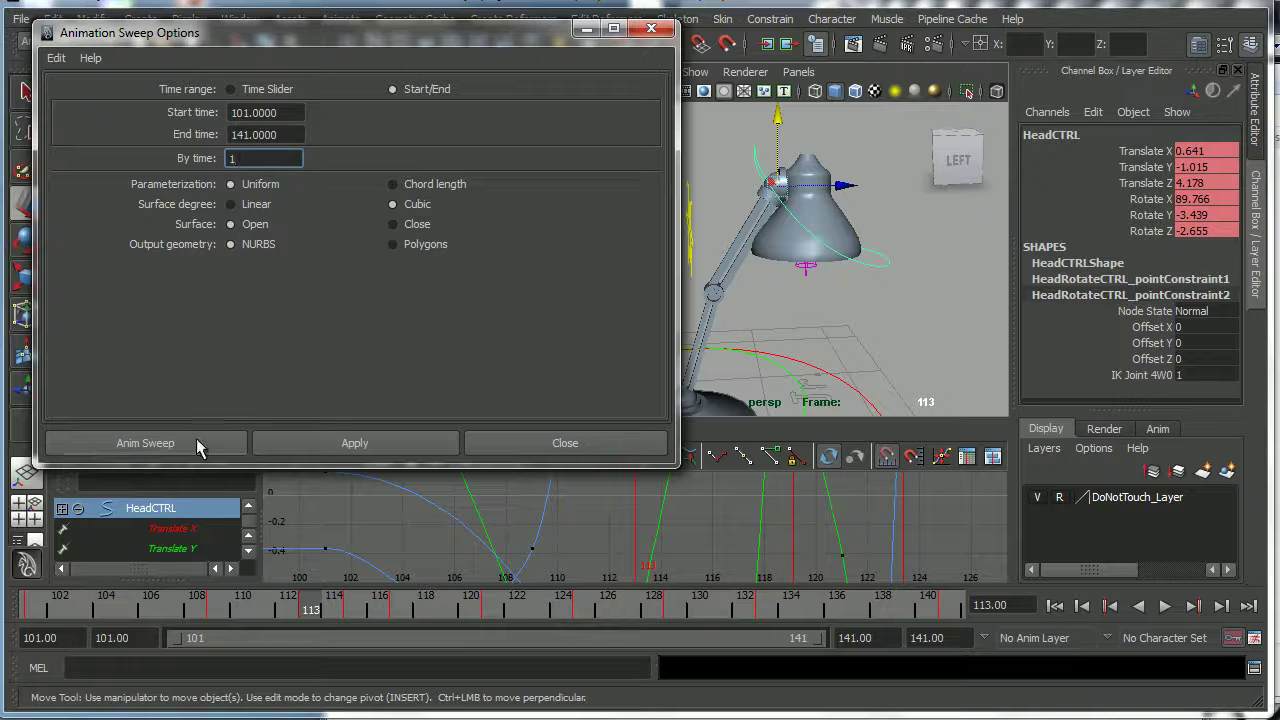
{"action": "left_click", "coordinate": [203, 447]}
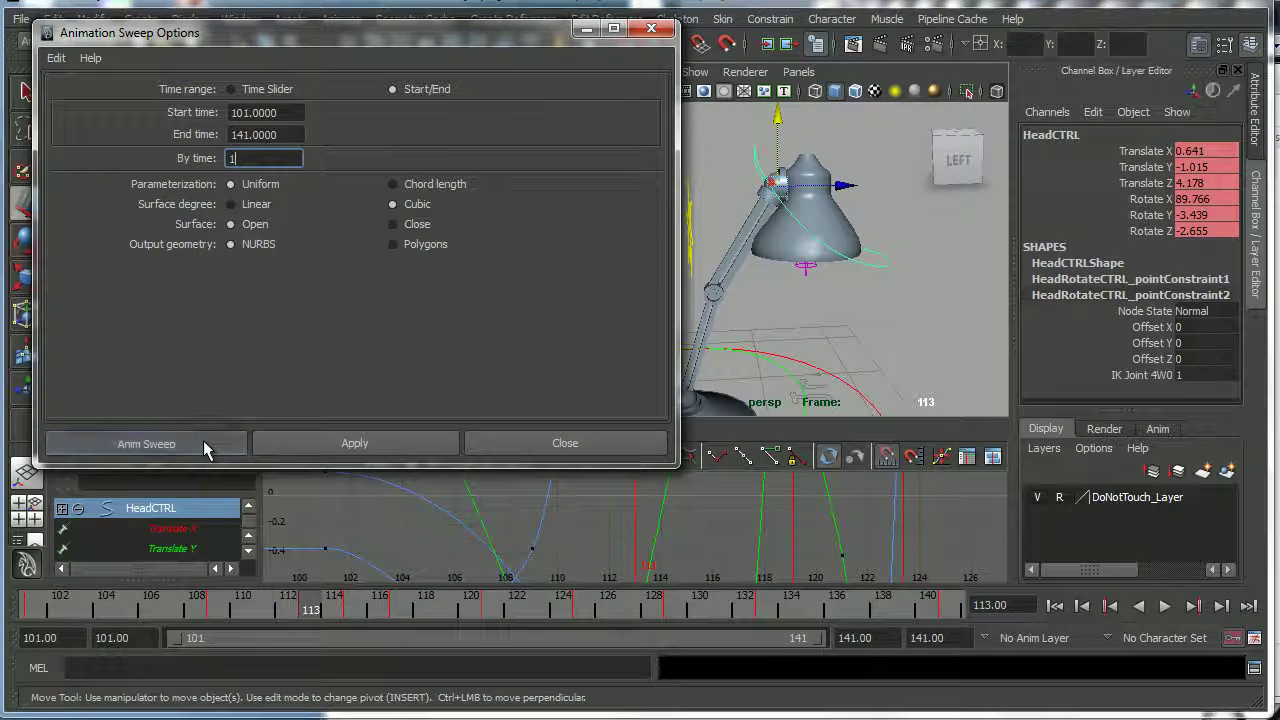
{"action": "left_click_drag", "start_coordinate": [733, 278], "coordinate": [960, 290], "text": "alt"}
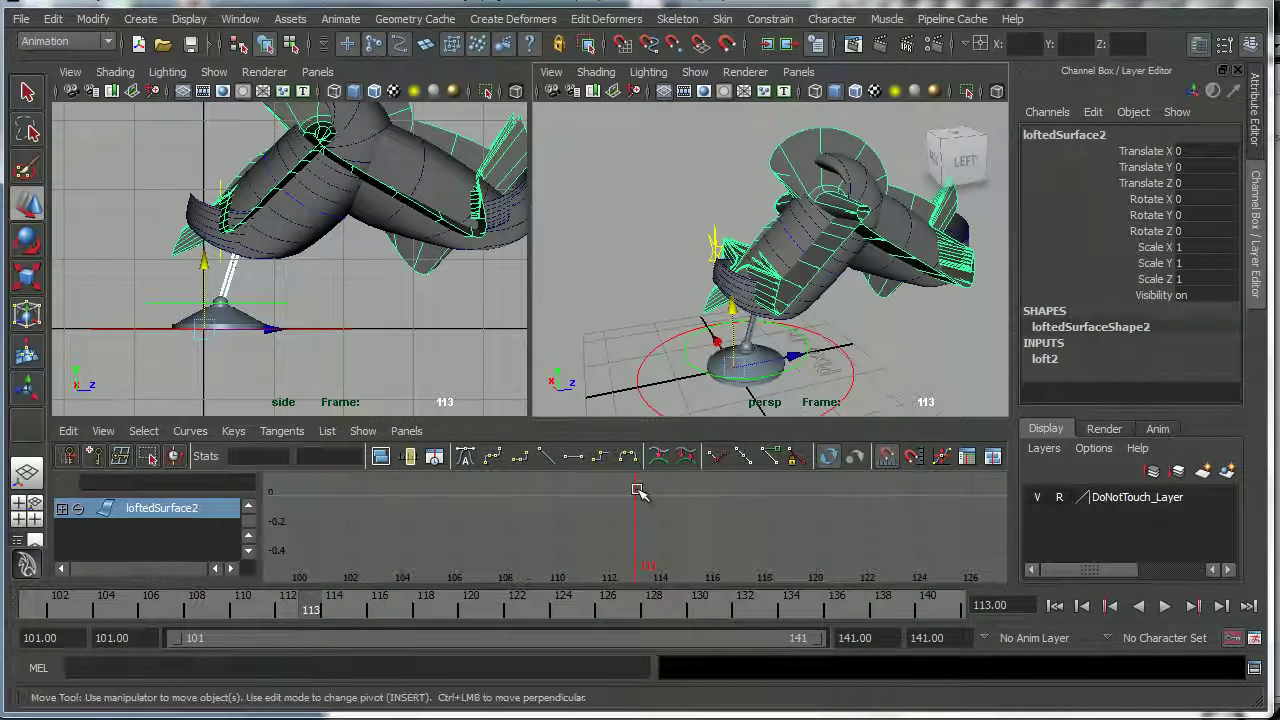
- Play back and scrub the hop with the swept surface, then undo the sweep
{"action": "key", "text": "alt+v"}
{"action": "mouse_move", "coordinate": [340, 620]}
{"action": "left_mouse_down"}
{"action": "mouse_move", "coordinate": [414, 617]}
{"action": "mouse_move", "coordinate": [100, 623]}
{"action": "mouse_move", "coordinate": [267, 624]}
{"action": "left_mouse_up"}
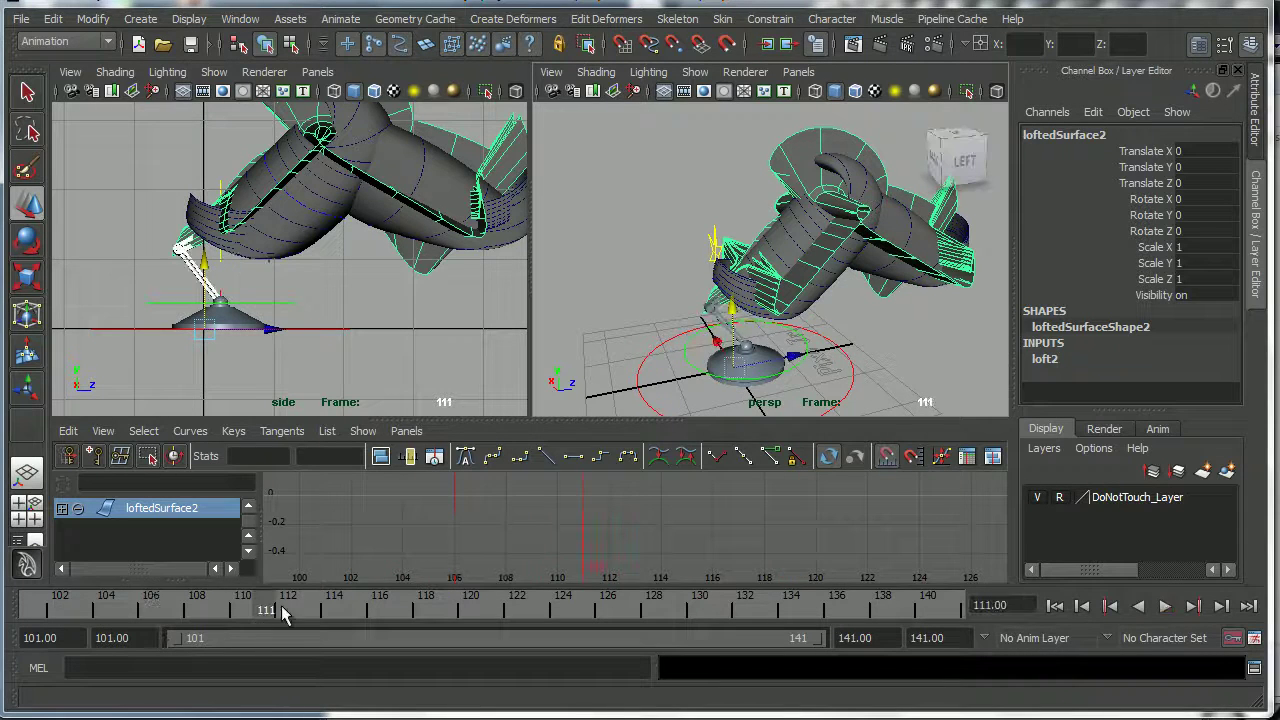
{"action": "key", "text": "ctrl+z"}
{"action": "key", "text": "ctrl+z"}
{"action": "key", "text": "ctrl+z"}
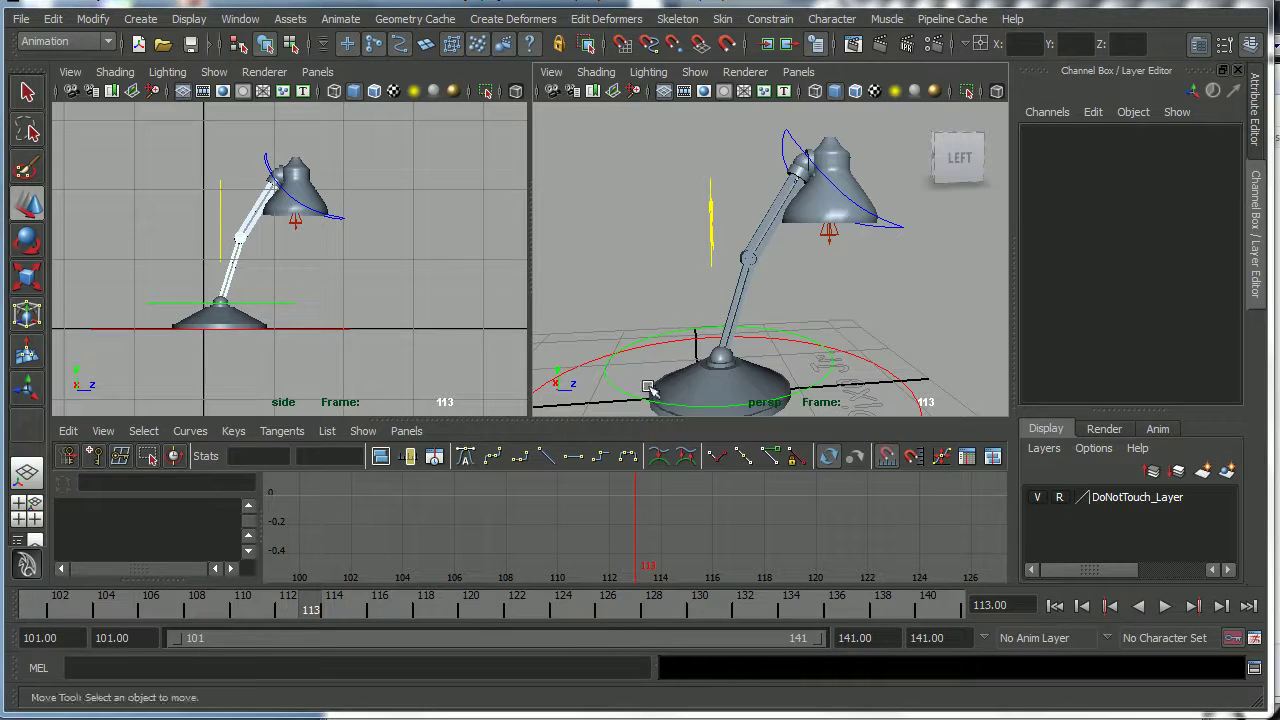
- Create an editable motion trail for the head control over the time slider range with an increment of 1
{"action": "left_click", "coordinate": [338, 20]}
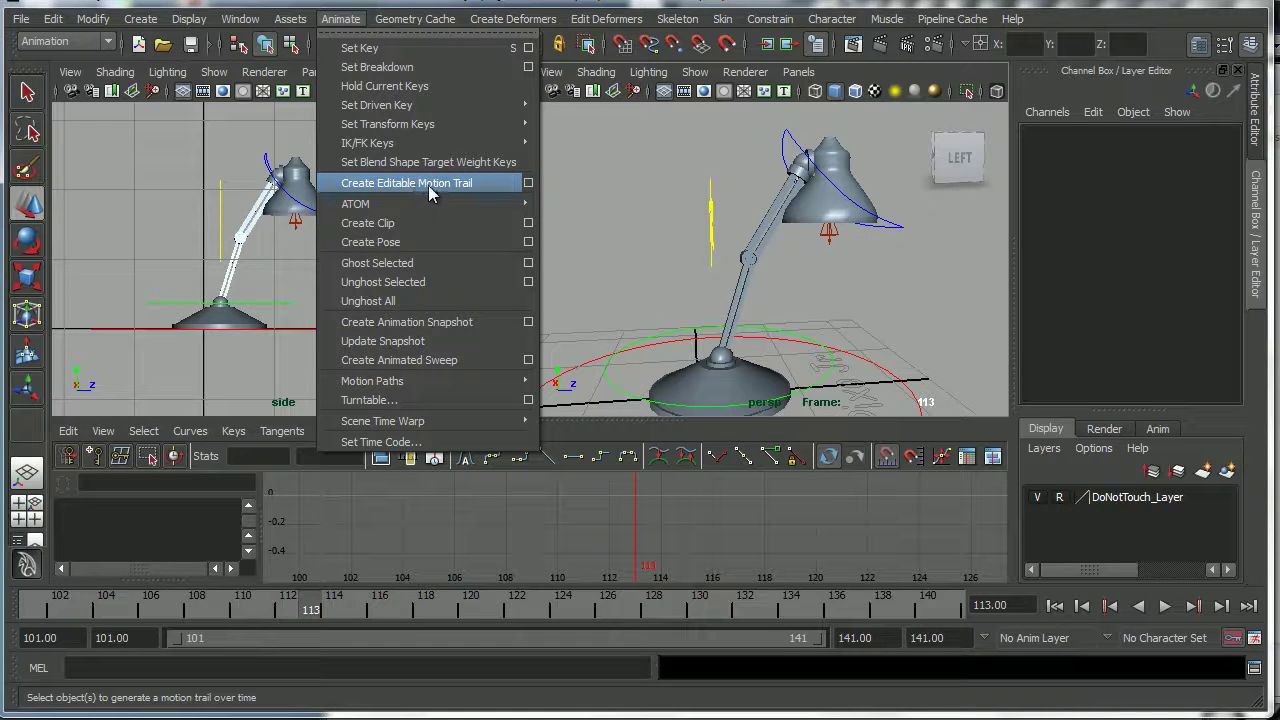
{"action": "left_click", "coordinate": [527, 184]}
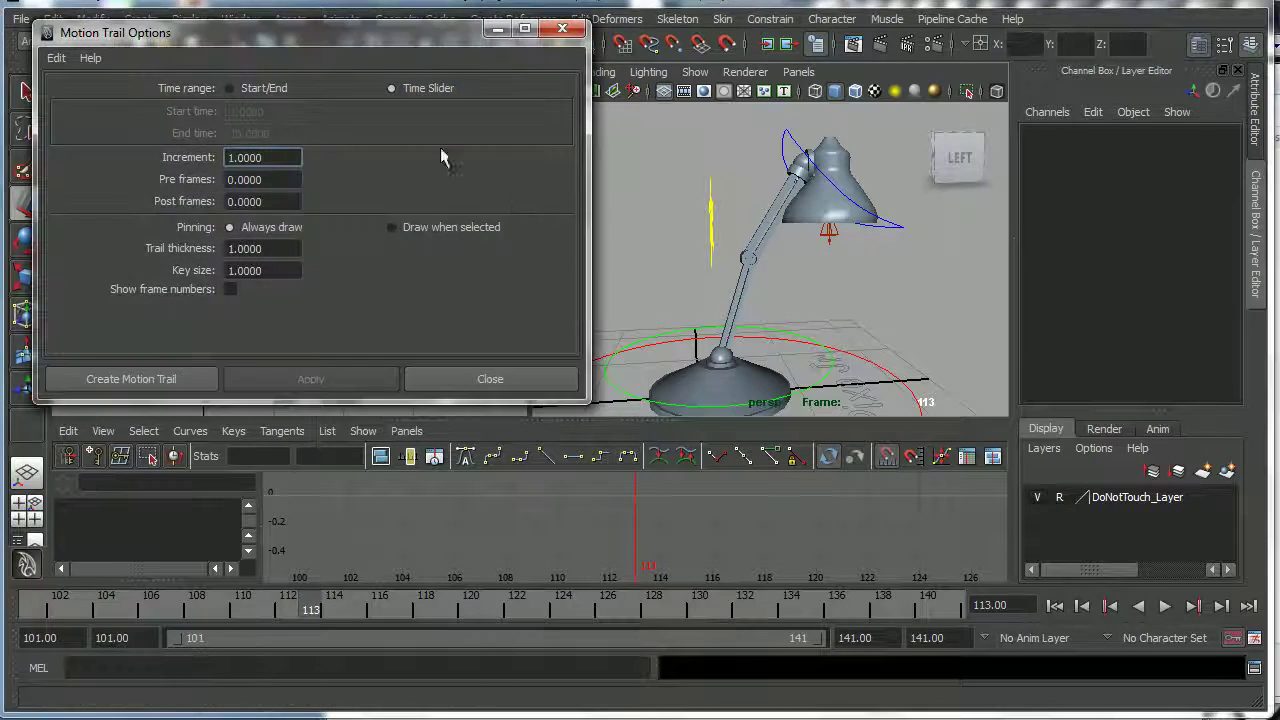
{"action": "left_click_drag", "start_coordinate": [364, 32], "coordinate": [391, 35]}
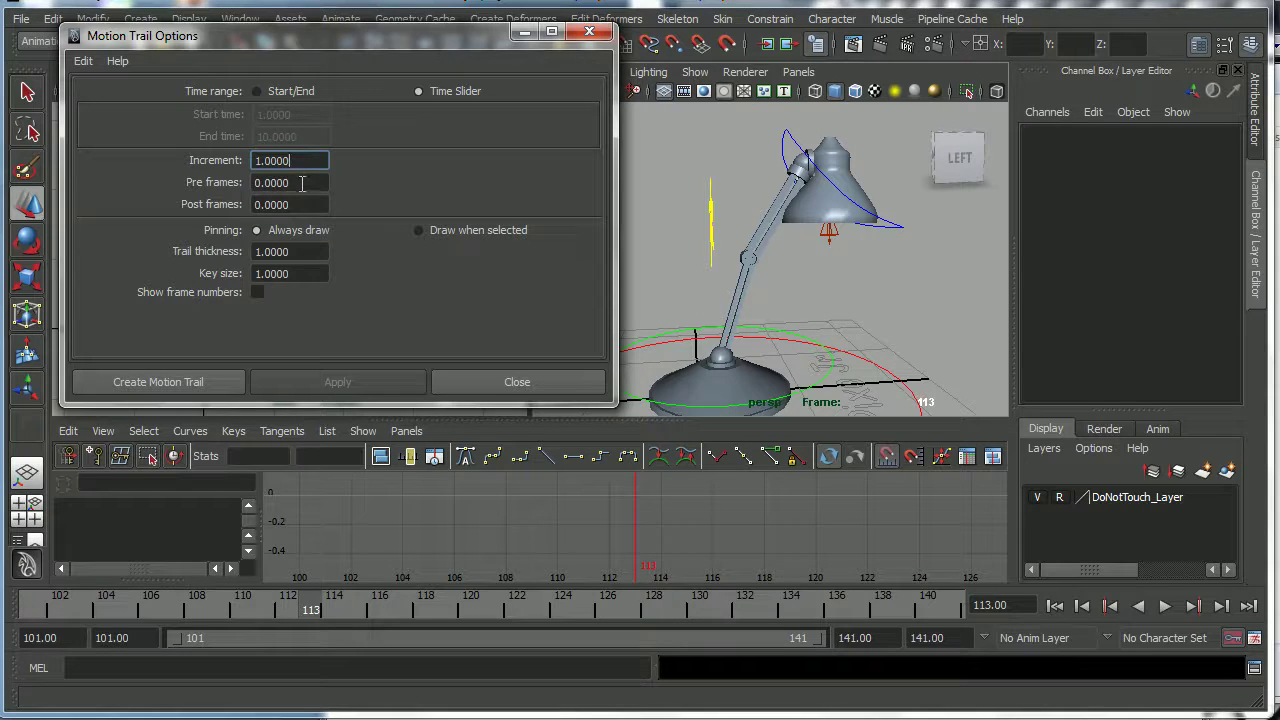
{"action": "left_click", "coordinate": [200, 382]}
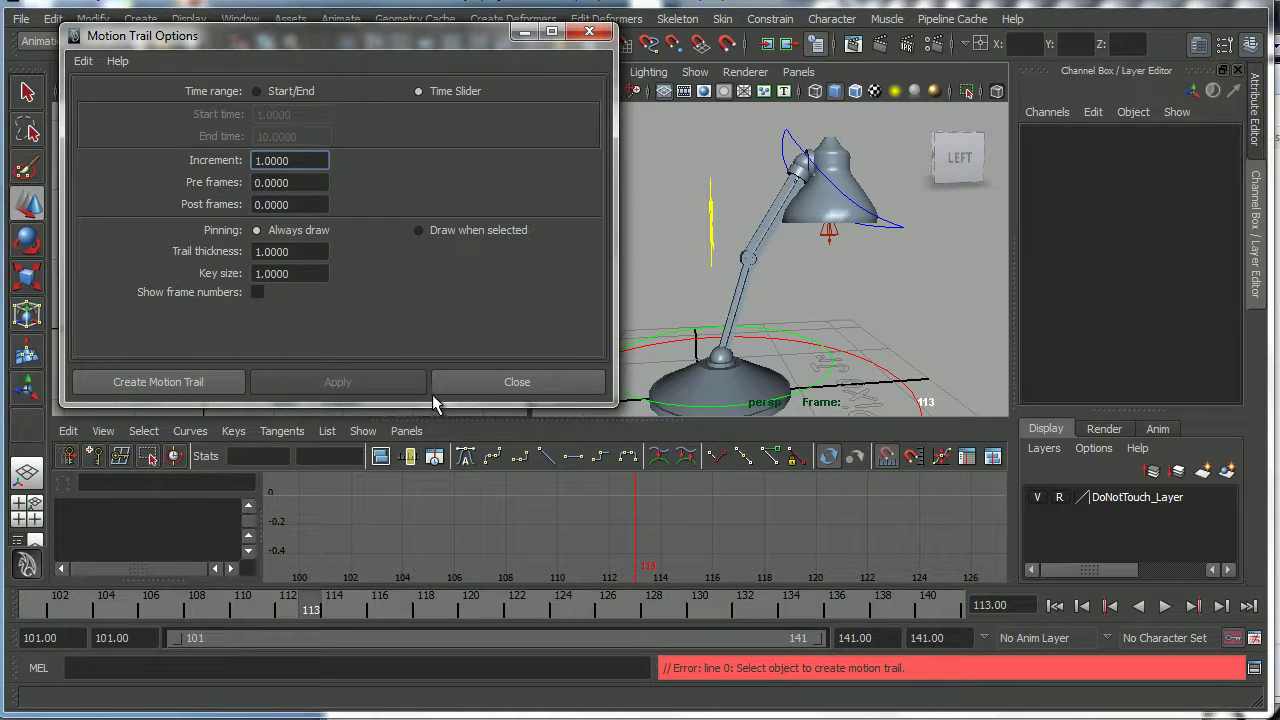
{"action": "left_click", "coordinate": [795, 142]}
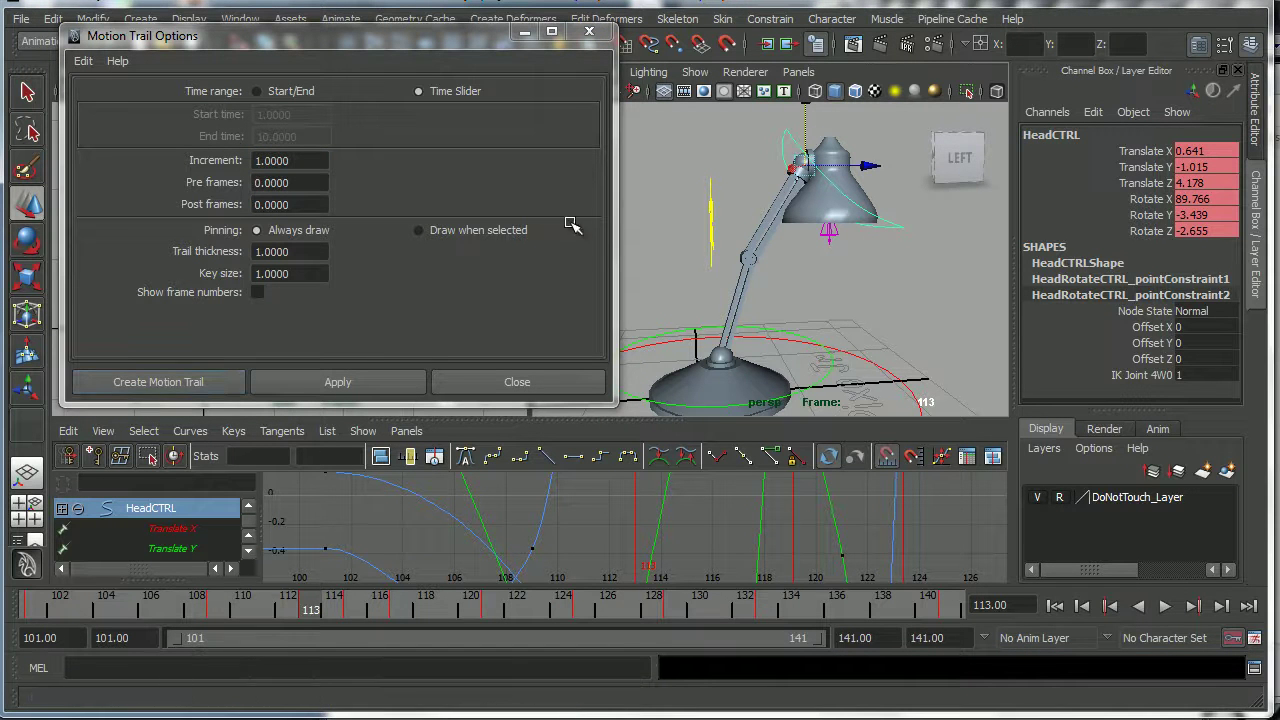
{"action": "left_click", "coordinate": [196, 386]}
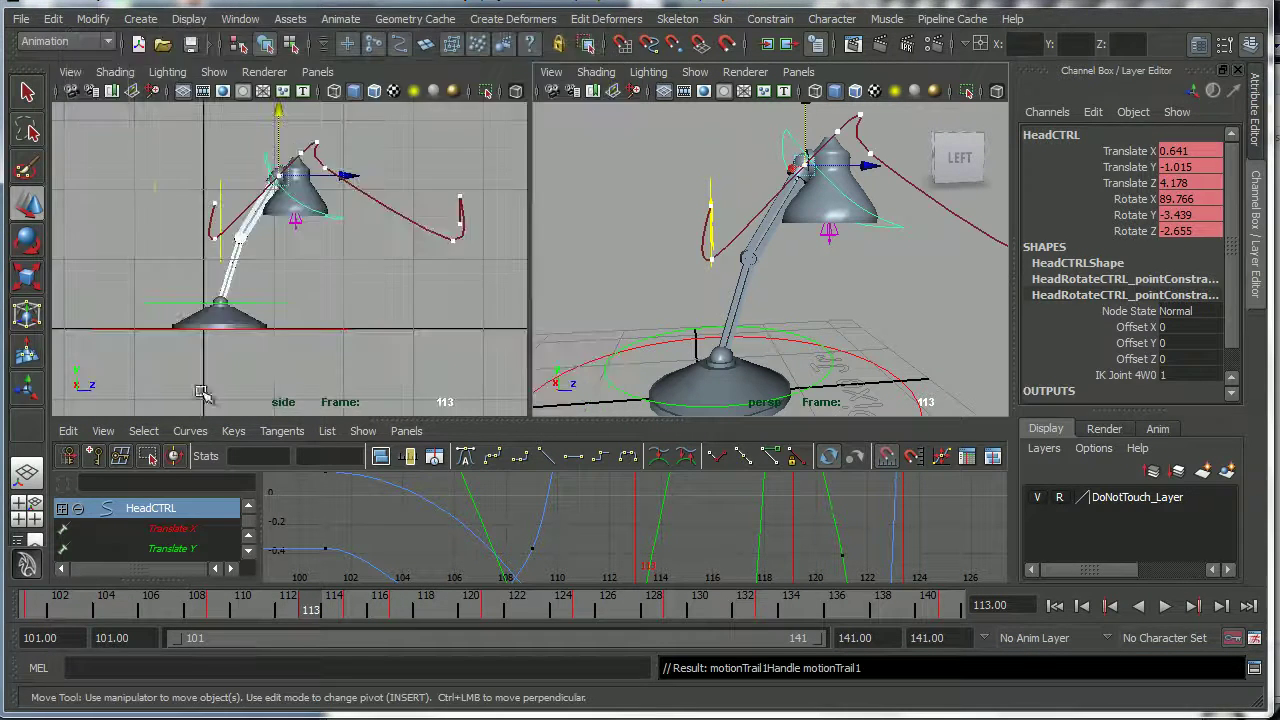
- Scrub through the takeoff to frame 117 and examine the head's path along its motion trail
{"action": "left_click_drag", "start_coordinate": [809, 284], "coordinate": [676, 320], "text": "alt"}
{"action": "left_click_drag", "start_coordinate": [283, 612], "coordinate": [372, 583]}
{"action": "middle_click_drag", "start_coordinate": [288, 250], "coordinate": [423, 306], "text": "alt"}
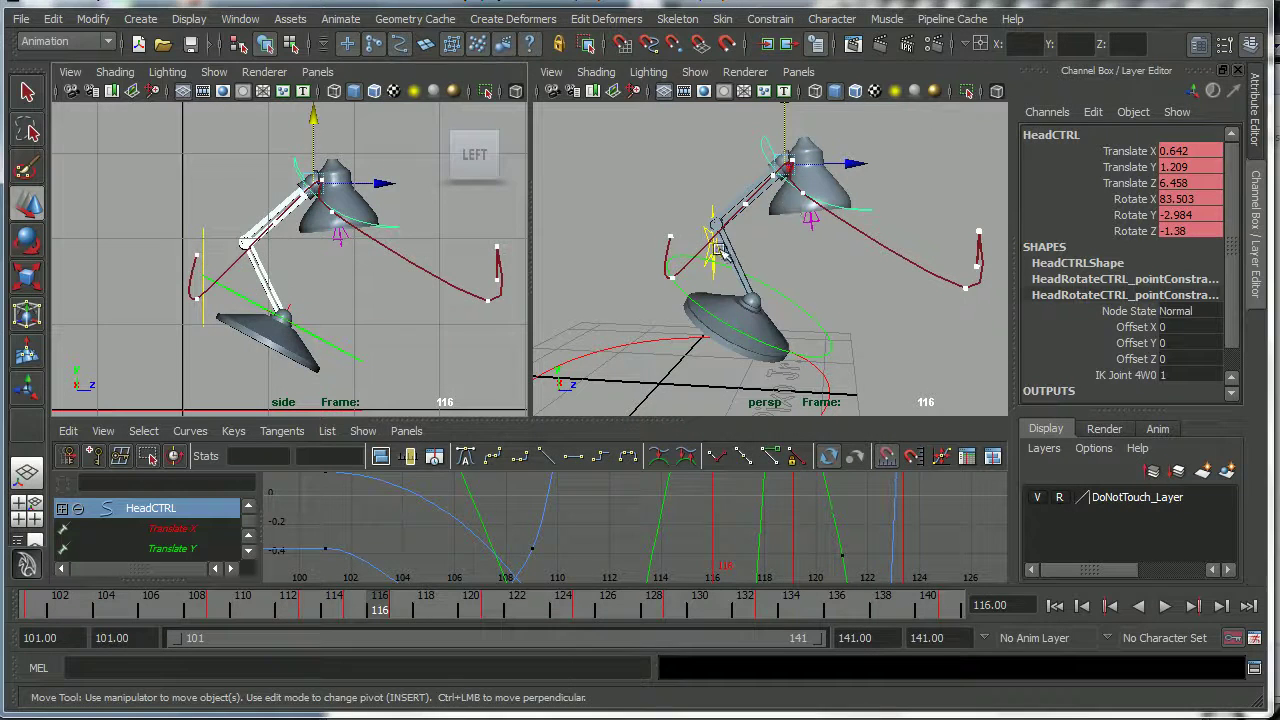
{"action": "left_click", "coordinate": [358, 610]}
{"action": "left_click_drag", "start_coordinate": [351, 612], "coordinate": [403, 612]}
{"action": "left_click_drag", "start_coordinate": [752, 316], "coordinate": [727, 330], "text": "alt"}
{"action": "right_click_drag", "start_coordinate": [727, 330], "coordinate": [824, 335], "text": "alt"}
- Move the motion trail key just after the arc's peak forward and upward
{"action": "left_click", "coordinate": [780, 257]}
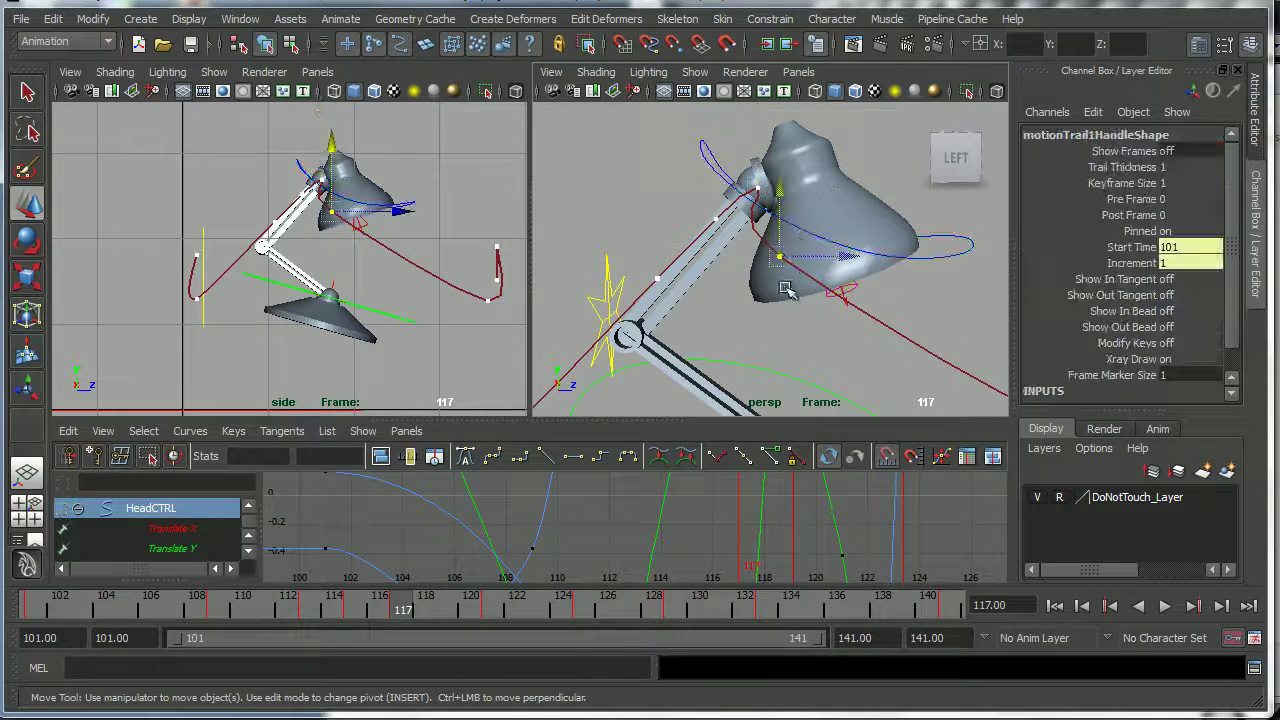
{"action": "left_click_drag", "start_coordinate": [845, 258], "coordinate": [855, 257]}
{"action": "left_click_drag", "start_coordinate": [812, 202], "coordinate": [797, 172]}
- Smooth the trail's arc by lowering the frame 117 key to about Y 13.197 and shifting the following key to about Y 12.495, Z 9.608
{"action": "left_click", "coordinate": [757, 188]}
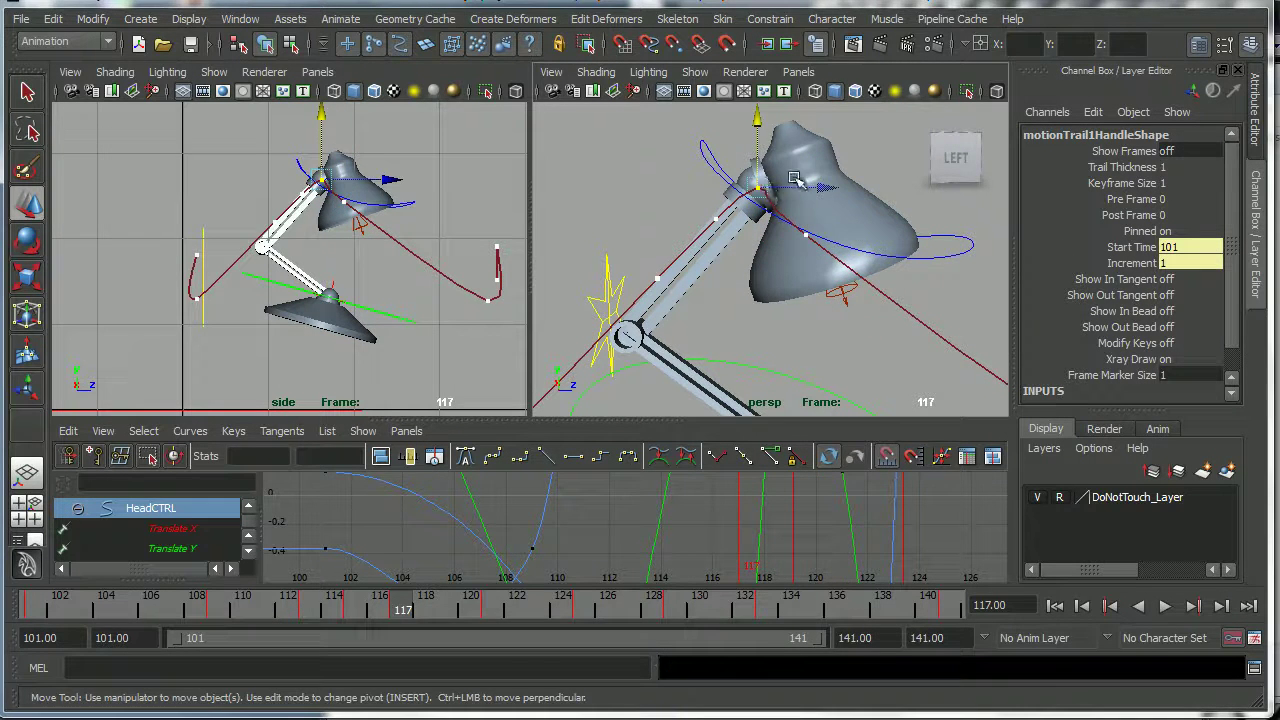
{"action": "left_click_drag", "start_coordinate": [760, 123], "coordinate": [757, 134]}
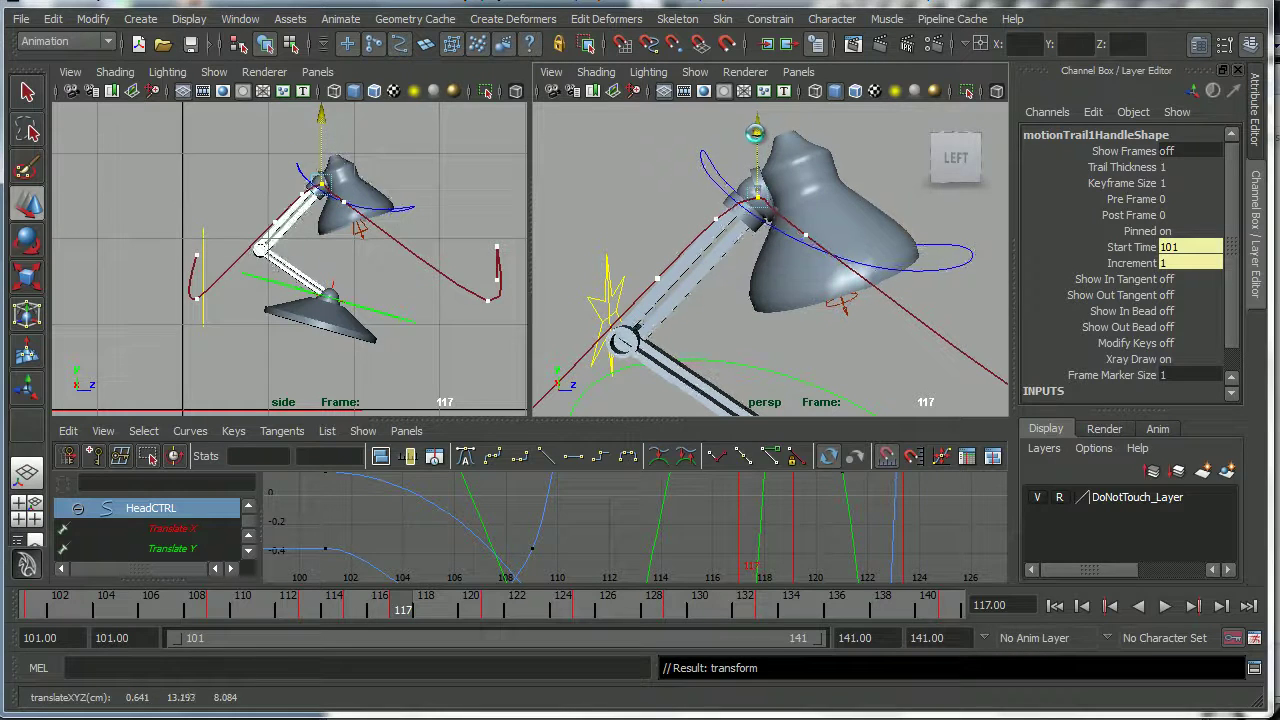
{"action": "left_click", "coordinate": [716, 219]}
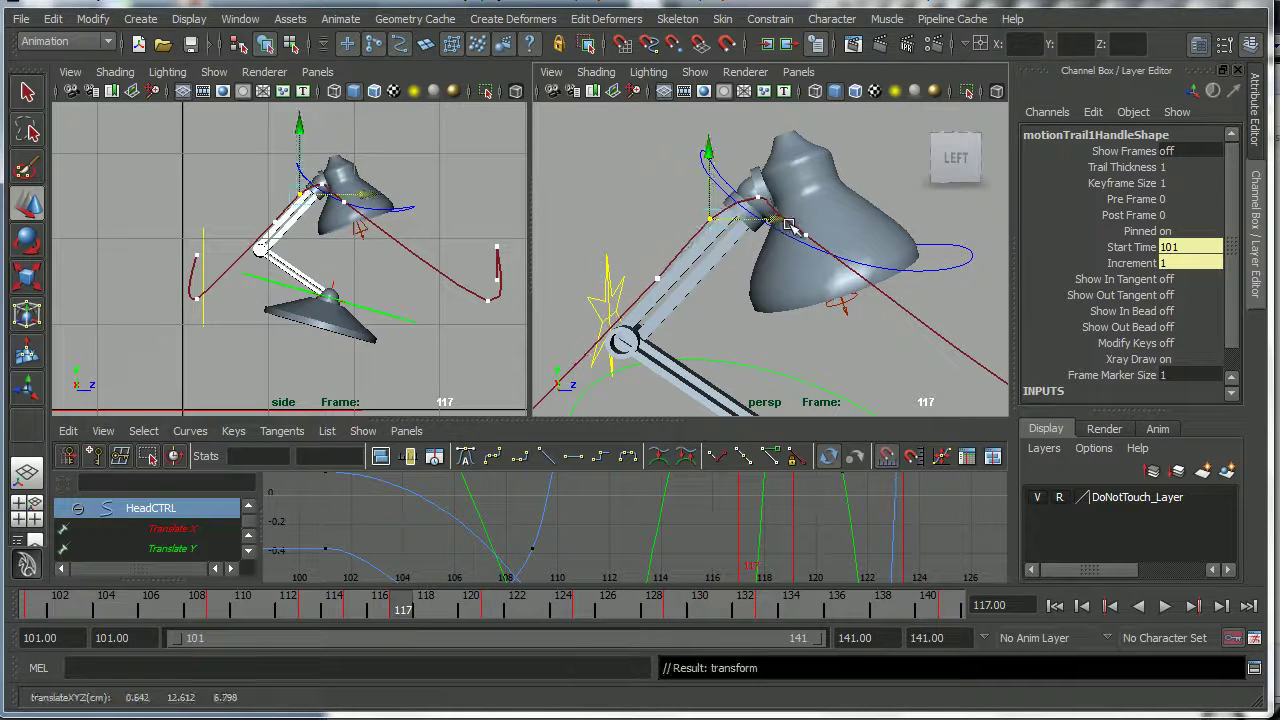
{"action": "left_click_drag", "start_coordinate": [815, 186], "coordinate": [808, 160]}
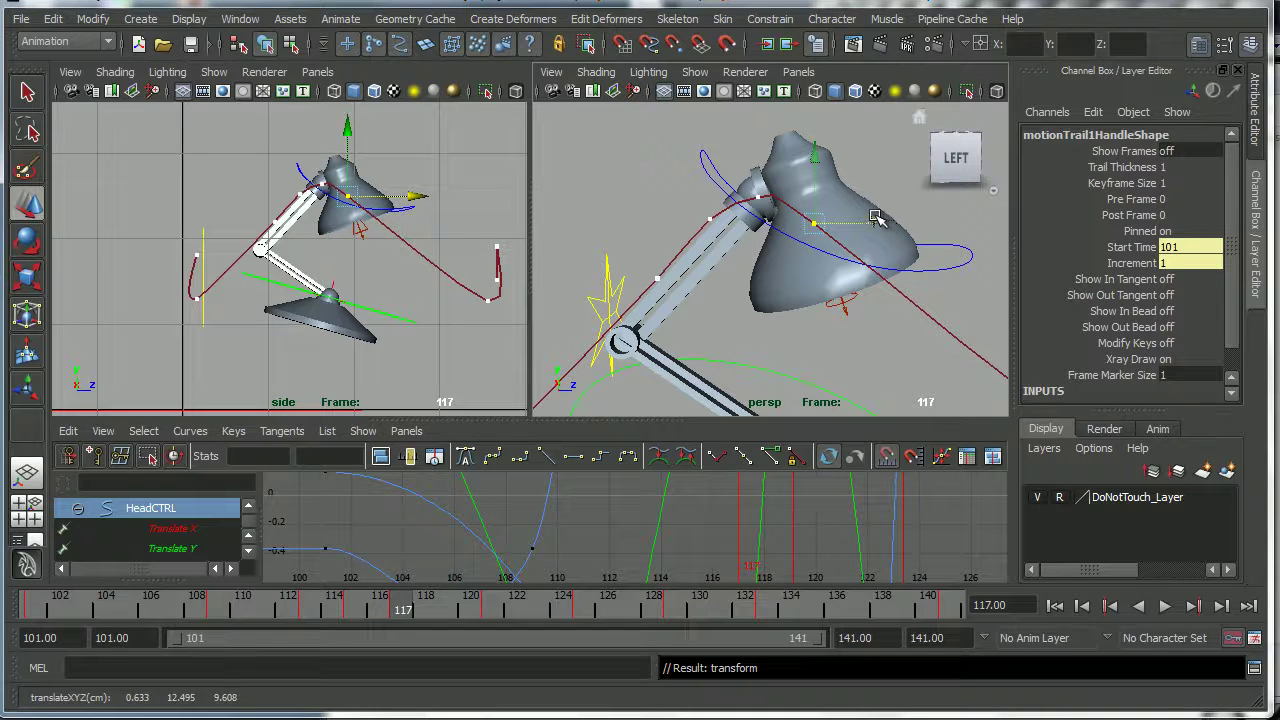
- Play back the hop and scrub to frame 114 to examine the head against its trail key on the rising arc
{"action": "key", "text": "e"}
{"action": "left_click", "coordinate": [882, 197]}
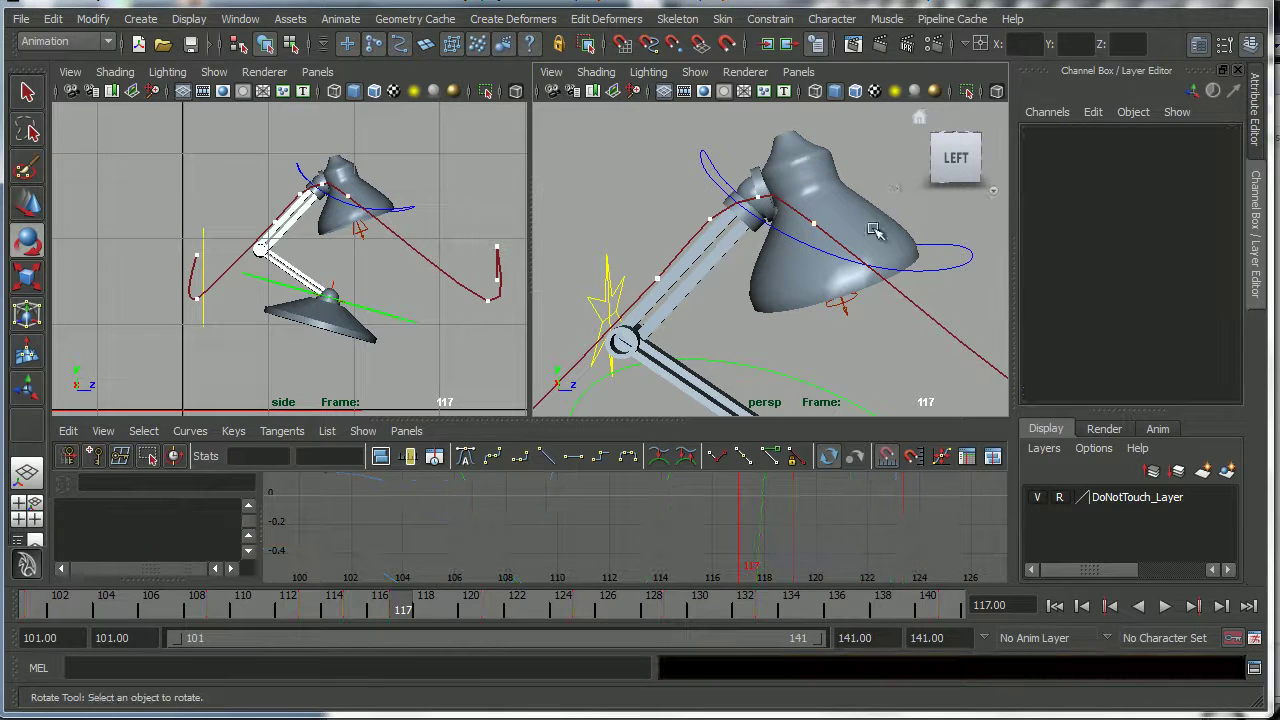
{"action": "key", "text": "alt+v"}
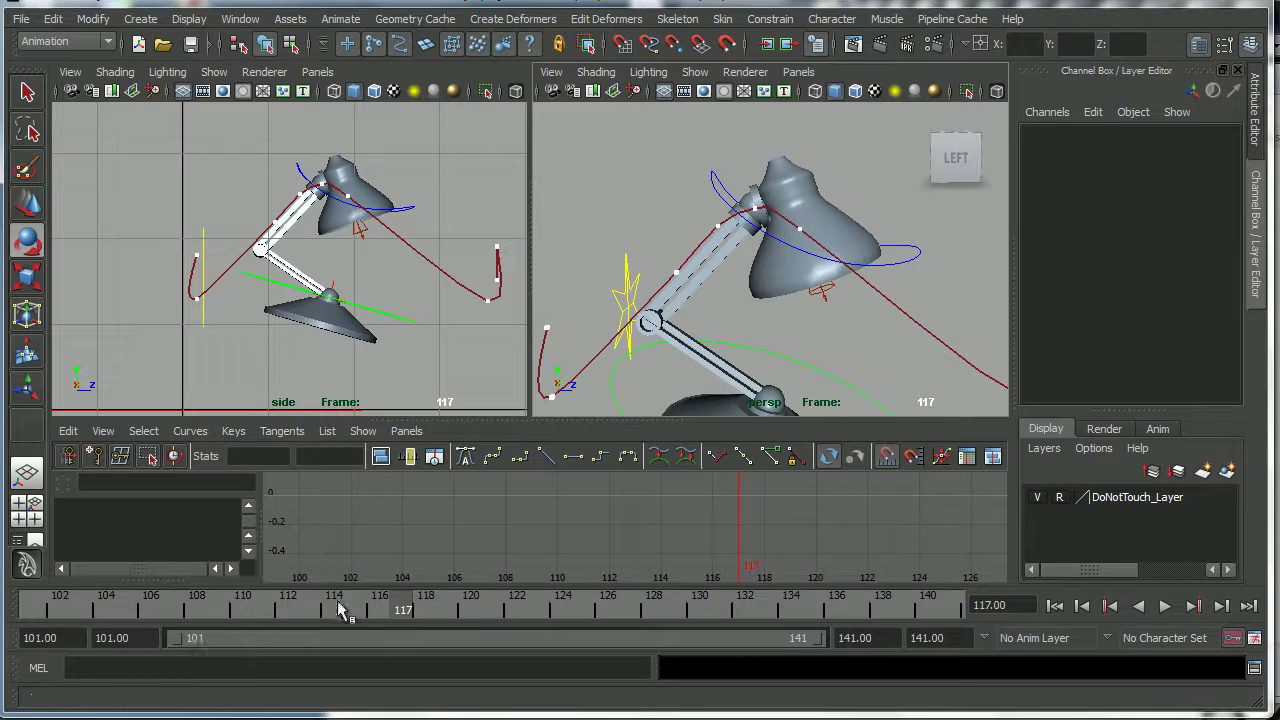
{"action": "left_click", "coordinate": [335, 608]}
{"action": "mouse_move", "coordinate": [337, 610]}
{"action": "left_mouse_down"}
{"action": "mouse_move", "coordinate": [451, 626]}
{"action": "mouse_move", "coordinate": [491, 614]}
{"action": "mouse_move", "coordinate": [330, 630]}
{"action": "left_mouse_up"}
{"action": "left_click", "coordinate": [677, 273]}
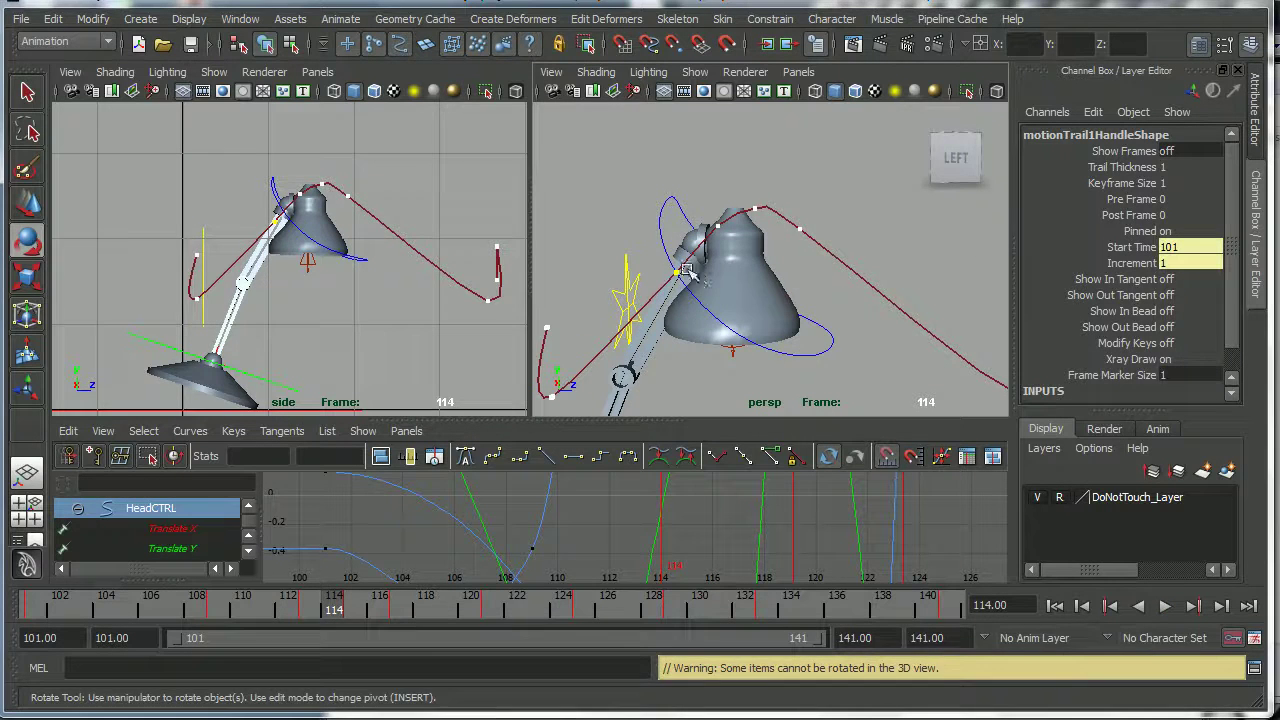
{"action": "scroll", "coordinate": [386, 286], "scroll_direction": "up", "scroll_amount": 5}
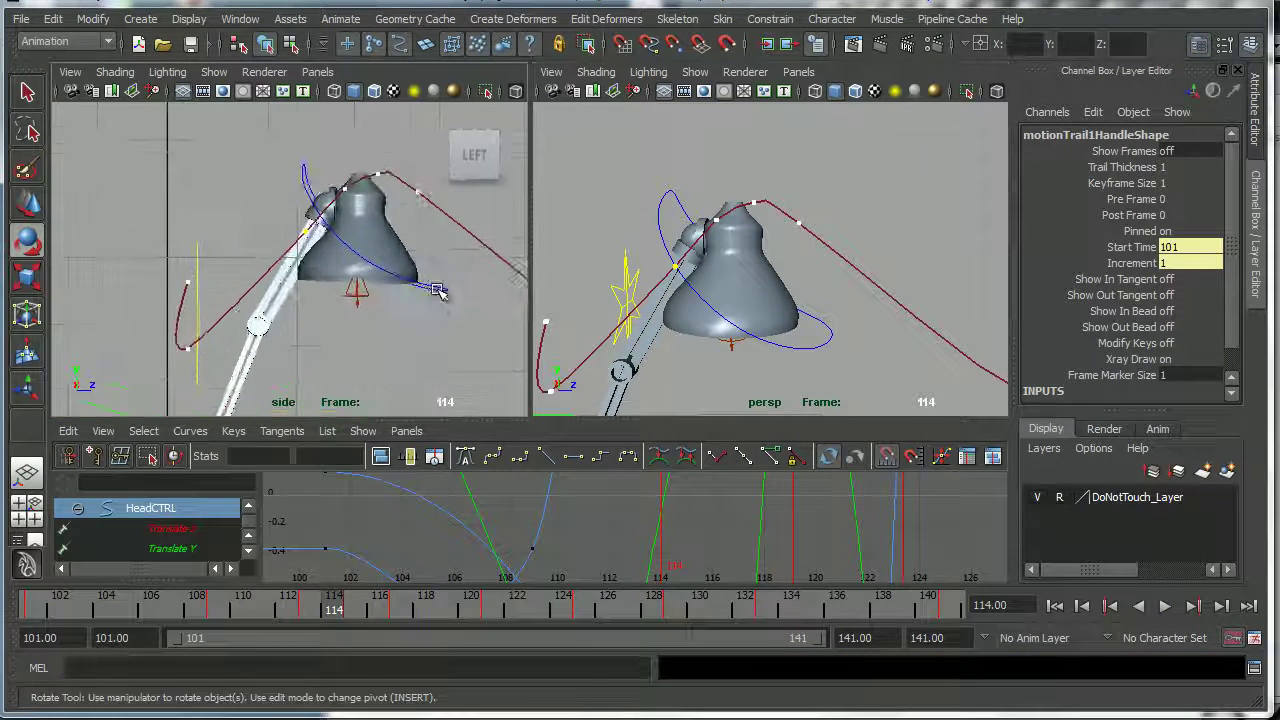
{"action": "scroll", "coordinate": [396, 325], "scroll_direction": "up", "scroll_amount": 3}
{"action": "left_click", "coordinate": [258, 263]}
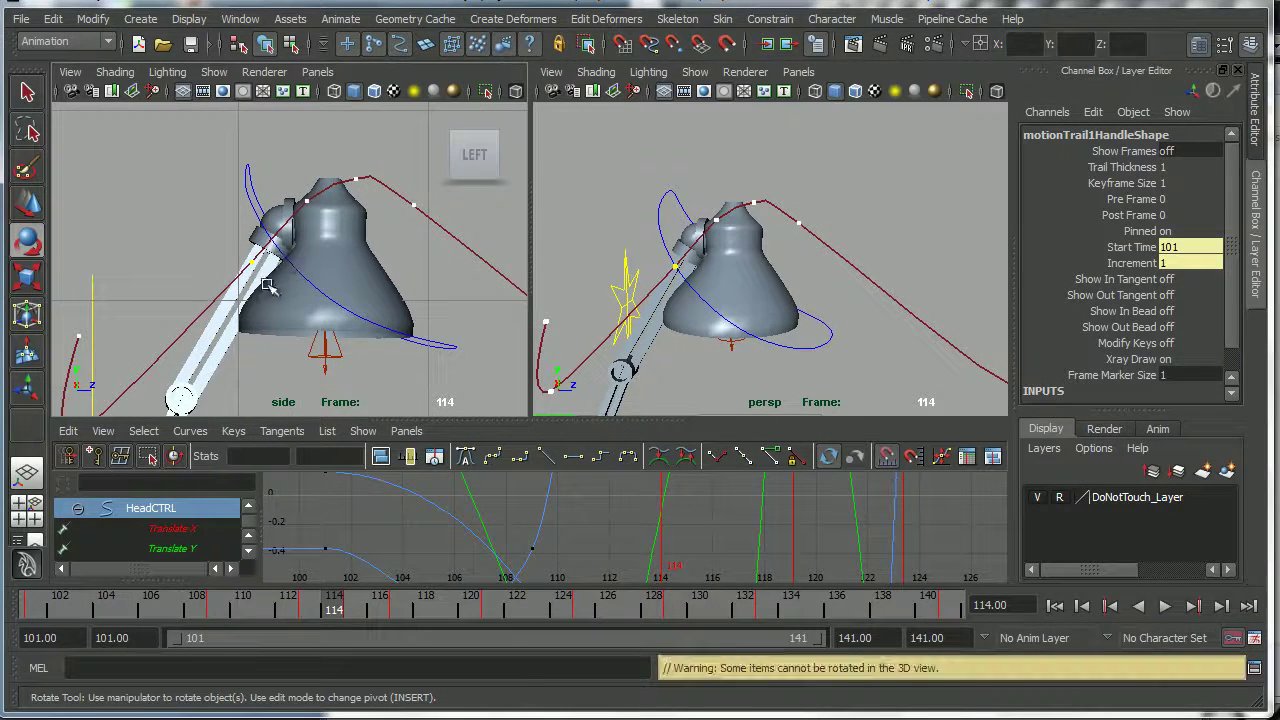
{"action": "left_click", "coordinate": [248, 268]}
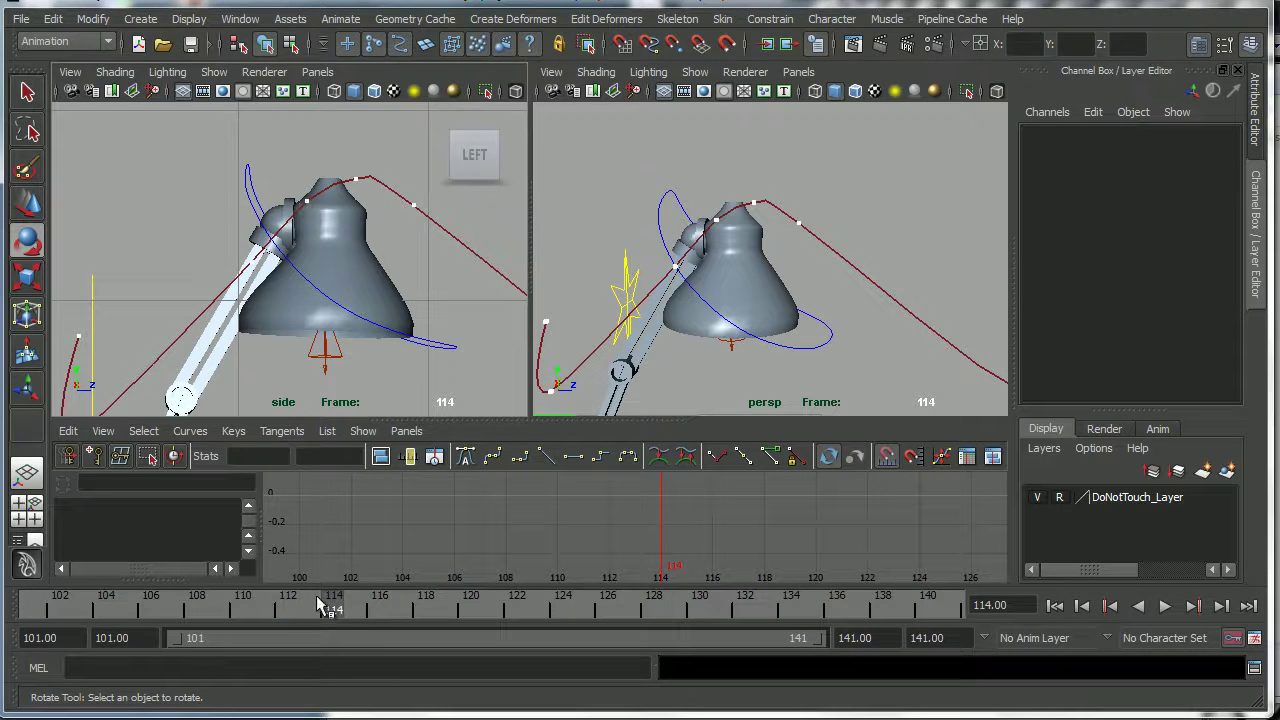
- Widen the head's arc by moving the two trail keys on the rise backward and the key after the peak forward
{"action": "left_click_drag", "start_coordinate": [318, 601], "coordinate": [243, 606]}
{"action": "left_click_drag", "start_coordinate": [226, 186], "coordinate": [334, 291]}
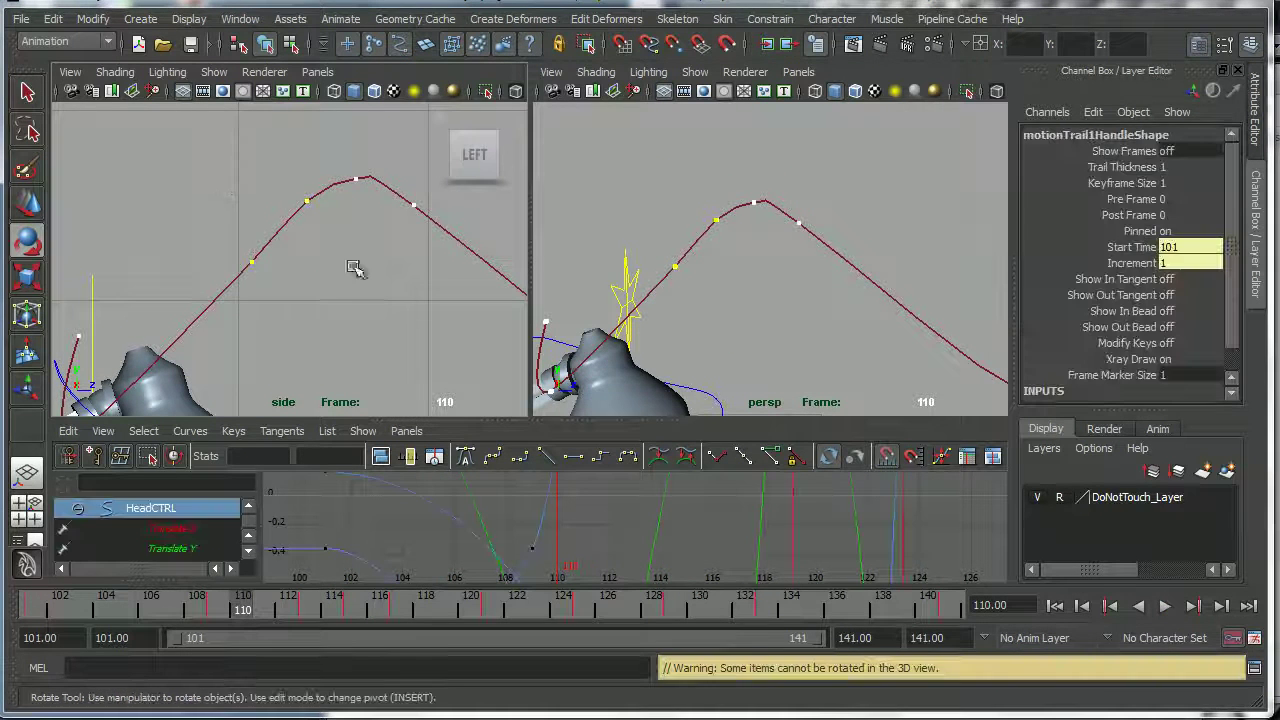
{"action": "key", "text": "w"}
{"action": "left_click_drag", "start_coordinate": [349, 243], "coordinate": [338, 232]}
{"action": "left_click_drag", "start_coordinate": [340, 162], "coordinate": [392, 195]}
{"action": "left_click", "coordinate": [355, 118]}
{"action": "left_click_drag", "start_coordinate": [480, 205], "coordinate": [489, 205]}
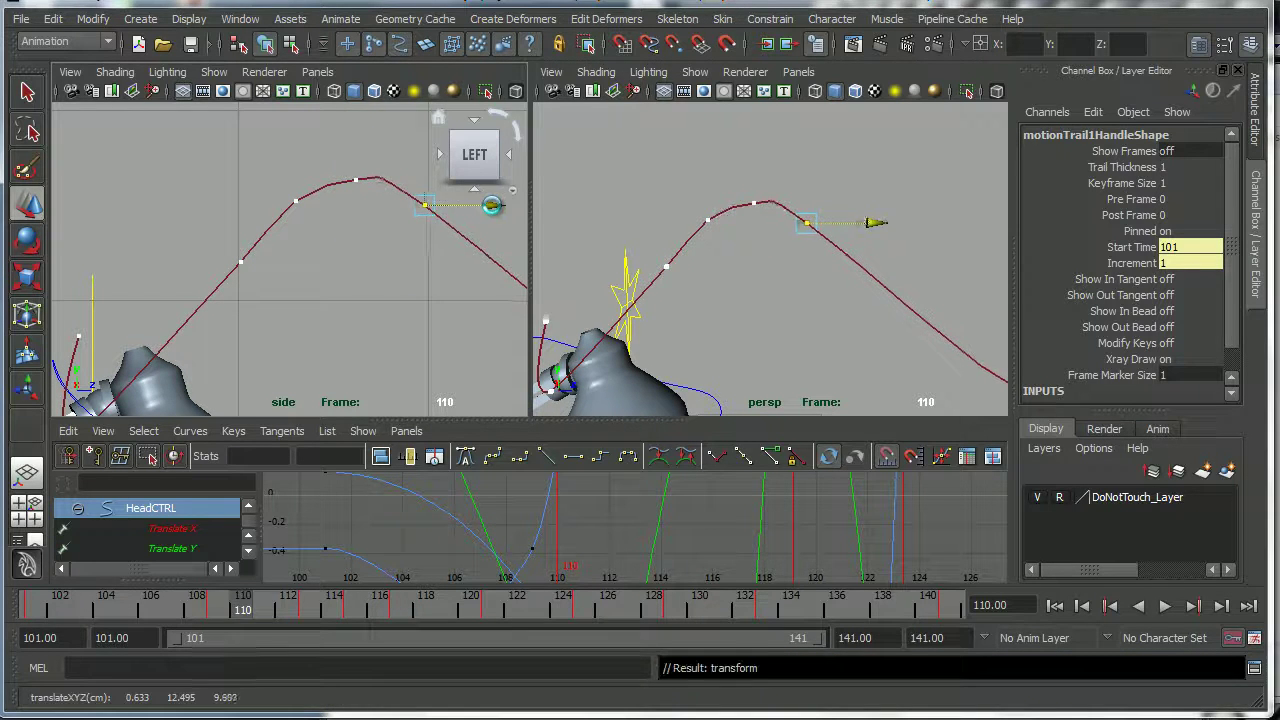
- Play back the full hop and scrub the landing back to frame 120 to examine the head's trail
{"action": "left_click_drag", "start_coordinate": [646, 320], "coordinate": [743, 233], "text": "alt"}
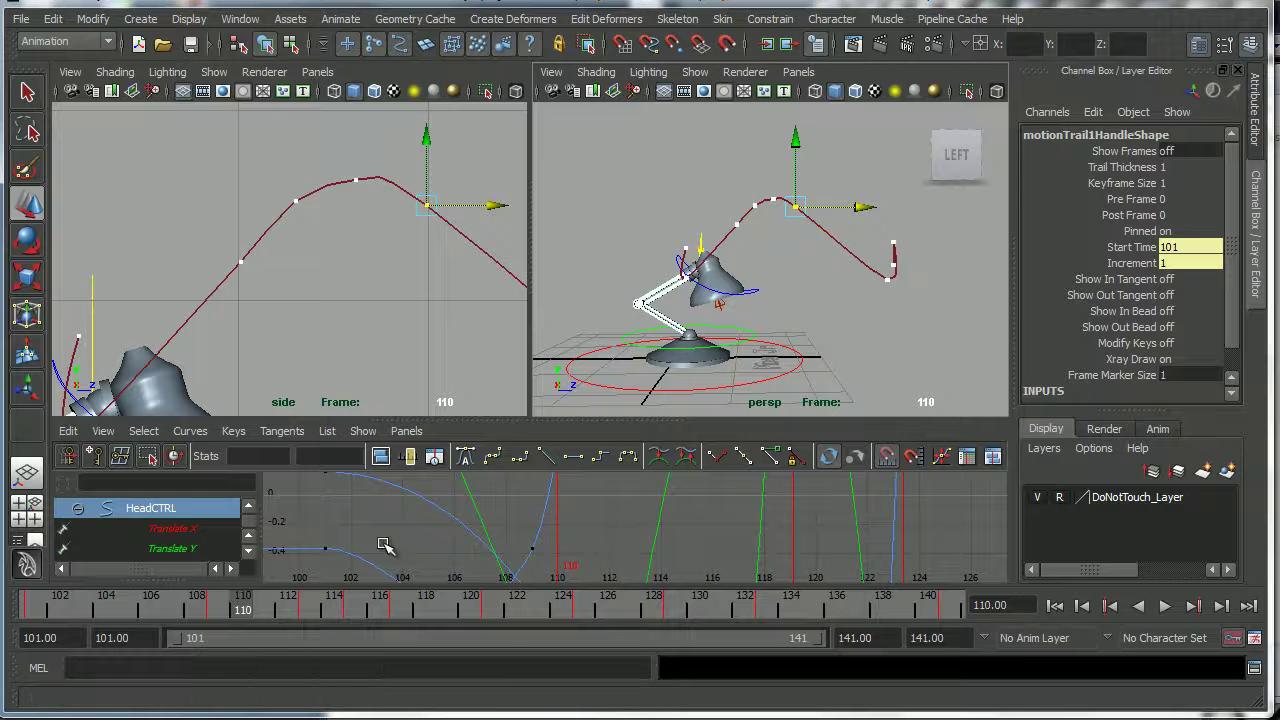
{"action": "left_click_drag", "start_coordinate": [192, 616], "coordinate": [219, 611]}
{"action": "left_click", "coordinate": [1160, 608]}
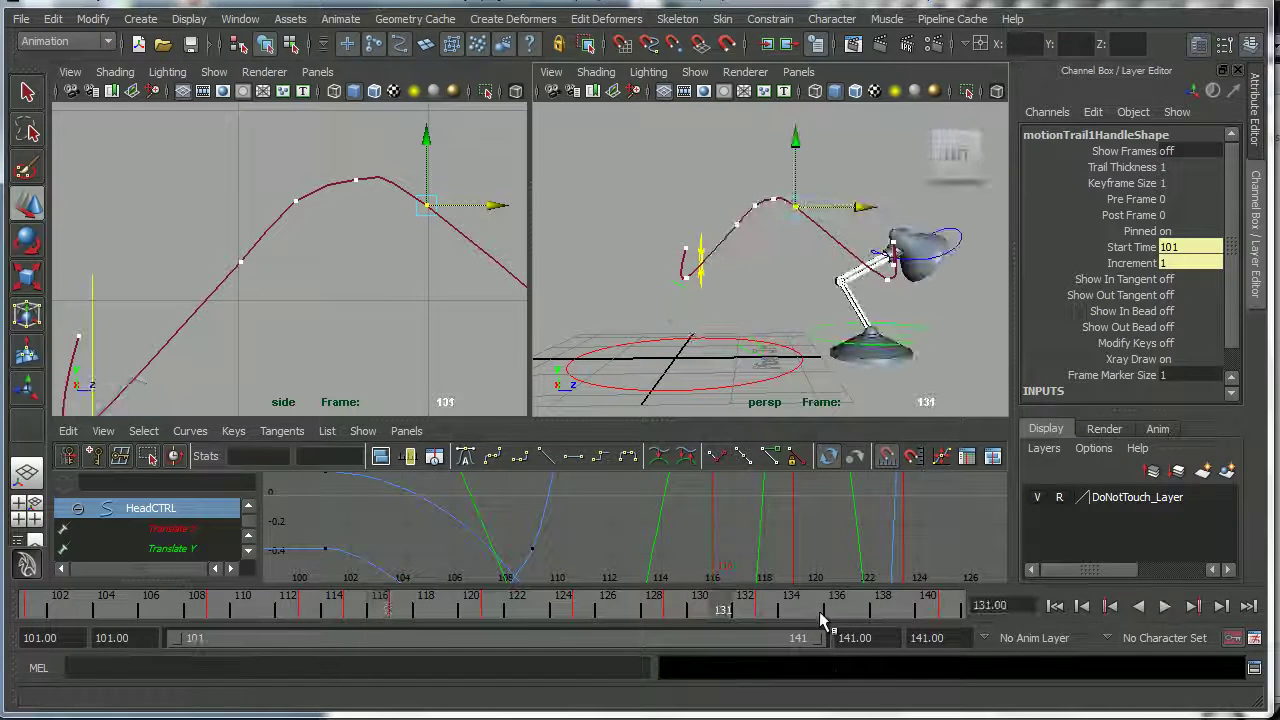
{"action": "left_click_drag", "start_coordinate": [685, 618], "coordinate": [580, 619]}
{"action": "middle_click_drag", "start_coordinate": [791, 326], "coordinate": [706, 314], "text": "alt"}
{"action": "right_click_drag", "start_coordinate": [706, 314], "coordinate": [850, 330], "text": "alt"}
{"action": "left_click", "coordinate": [847, 325]}
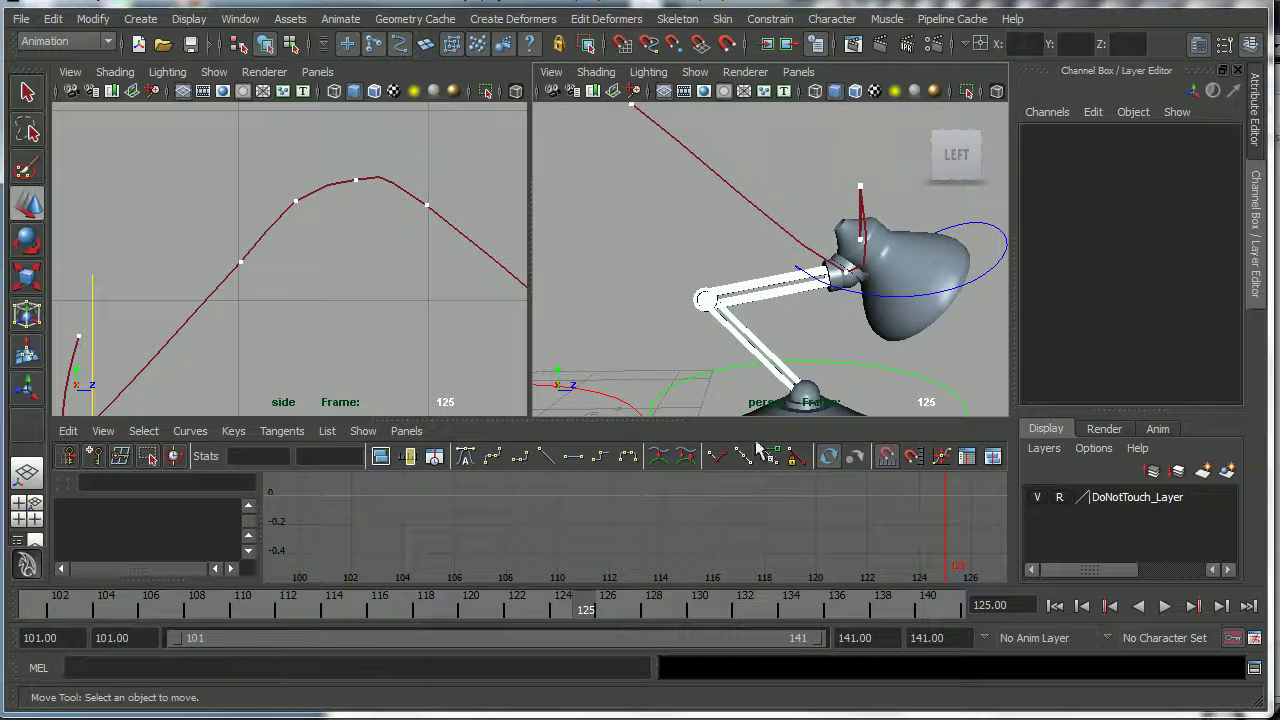
{"action": "left_click_drag", "start_coordinate": [628, 621], "coordinate": [470, 612]}
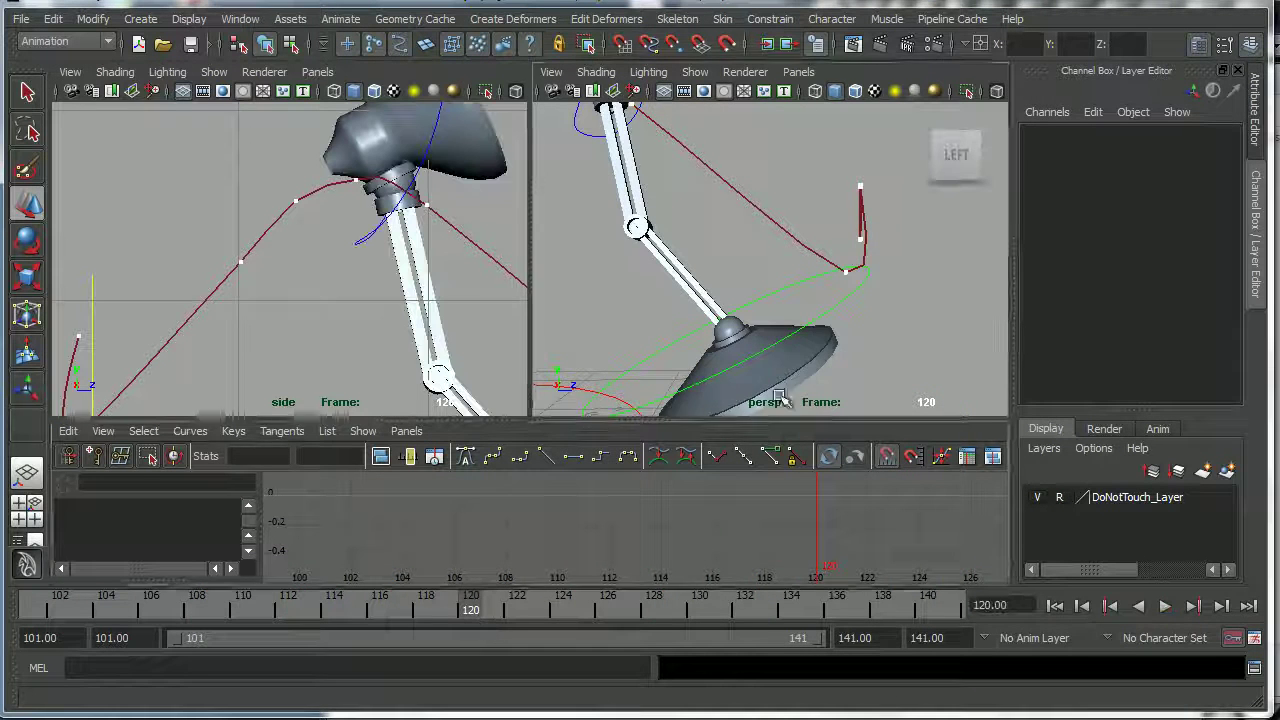
- Move the lowest trail key at the landing backward along Z to round out the end of the descent
{"action": "right_click_drag", "start_coordinate": [783, 377], "coordinate": [795, 311], "text": "alt"}
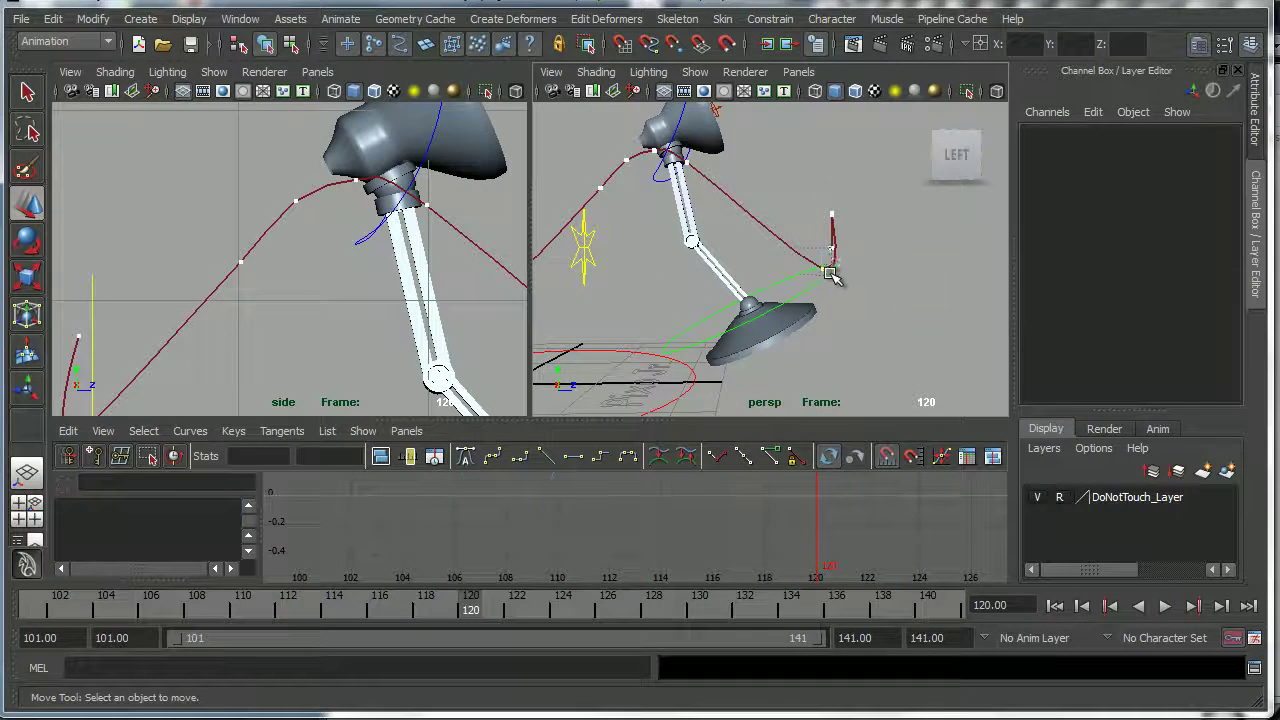
{"action": "left_click", "coordinate": [830, 273]}
{"action": "left_click_drag", "start_coordinate": [849, 277], "coordinate": [870, 256]}
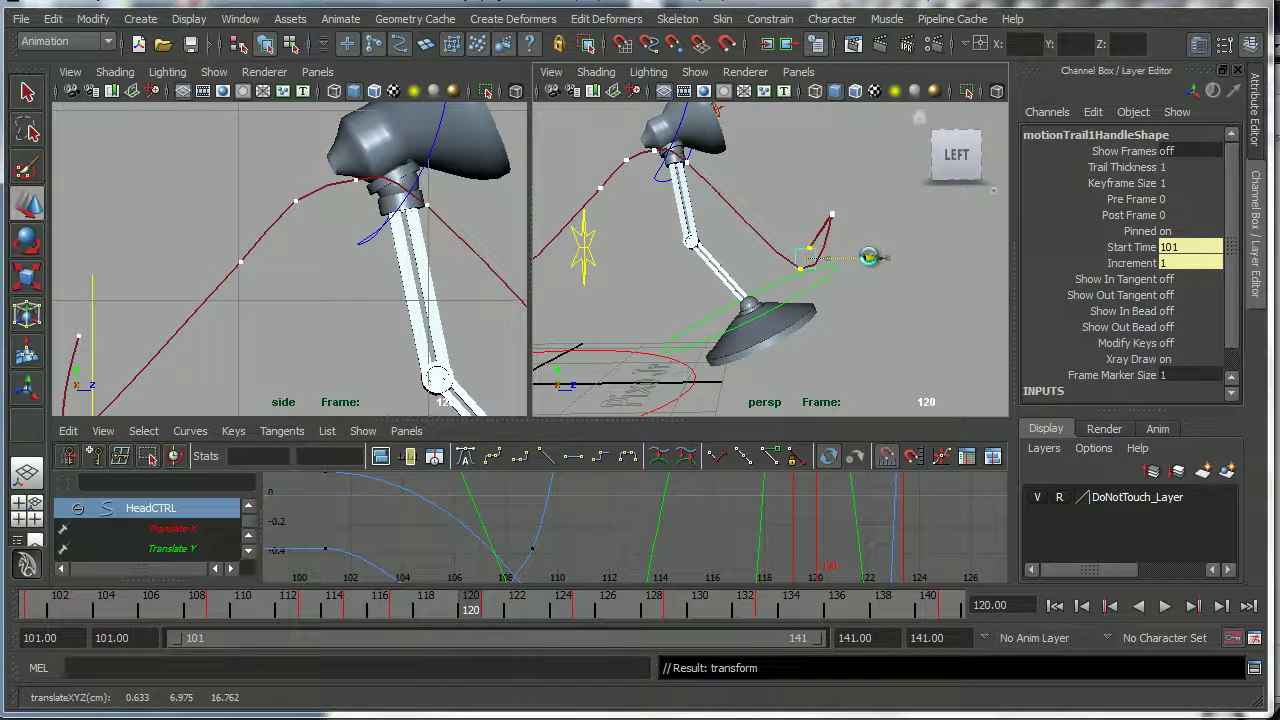
{"action": "left_click", "coordinate": [870, 298]}
{"action": "right_click_drag", "start_coordinate": [825, 326], "coordinate": [966, 380], "text": "alt"}
{"action": "left_click", "coordinate": [856, 288]}
{"action": "left_click_drag", "start_coordinate": [920, 282], "coordinate": [864, 320]}
{"action": "right_click_drag", "start_coordinate": [864, 320], "coordinate": [745, 313], "text": "alt"}
{"action": "right_click_drag", "start_coordinate": [738, 396], "coordinate": [665, 400], "text": "alt"}
- Scrub and play back the hop, then go to frame 136 to examine how the head settles
{"action": "left_click_drag", "start_coordinate": [486, 608], "coordinate": [767, 614]}
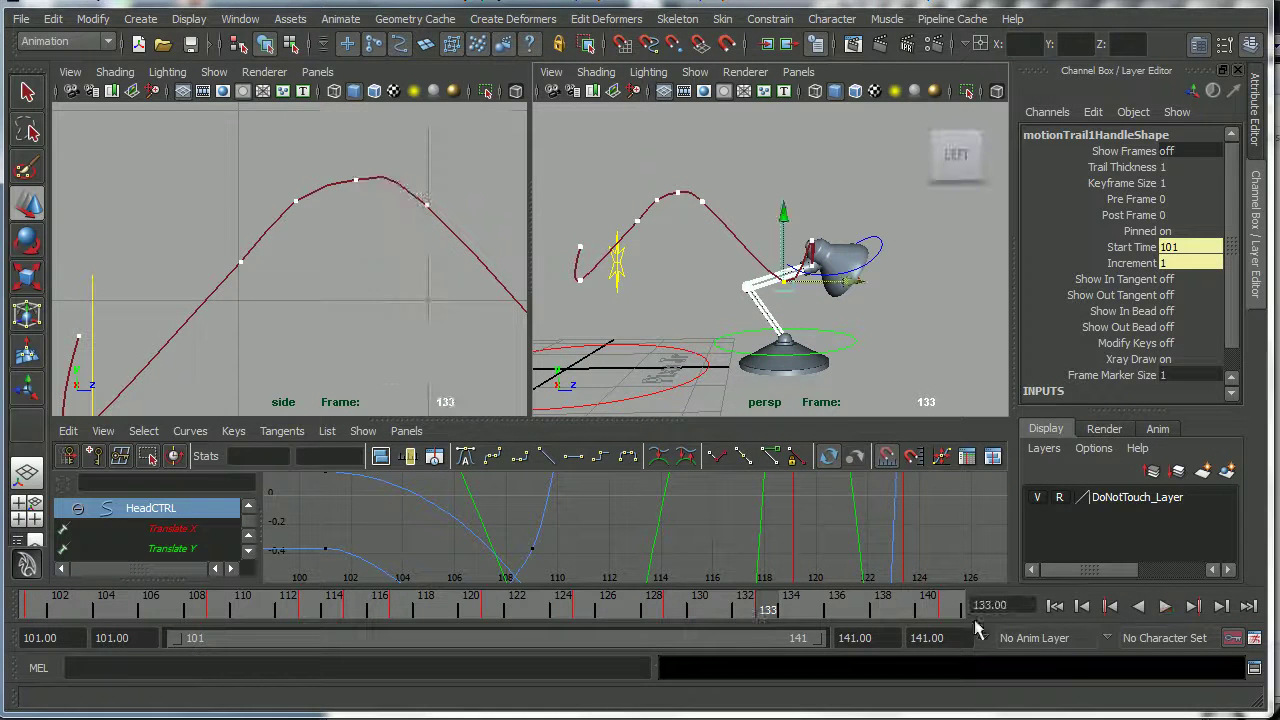
{"action": "left_click", "coordinate": [1165, 607]}
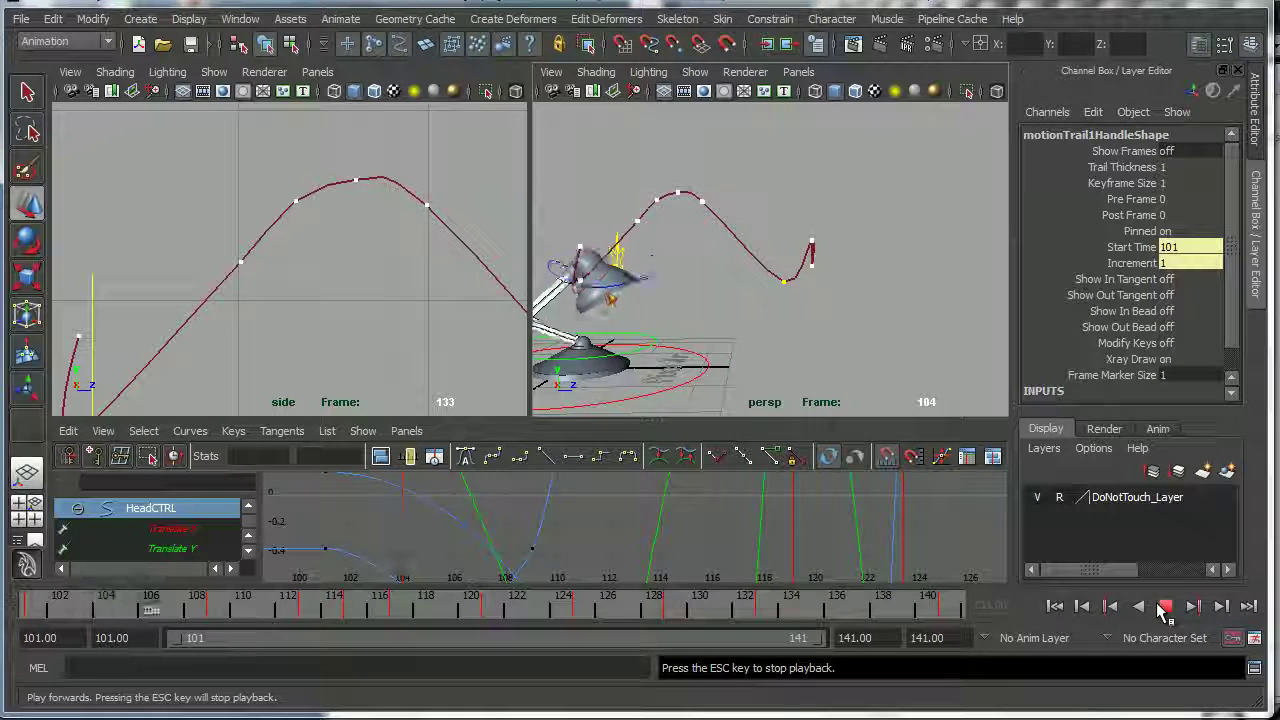
{"action": "left_click", "coordinate": [1165, 607]}
{"action": "left_click", "coordinate": [838, 615]}
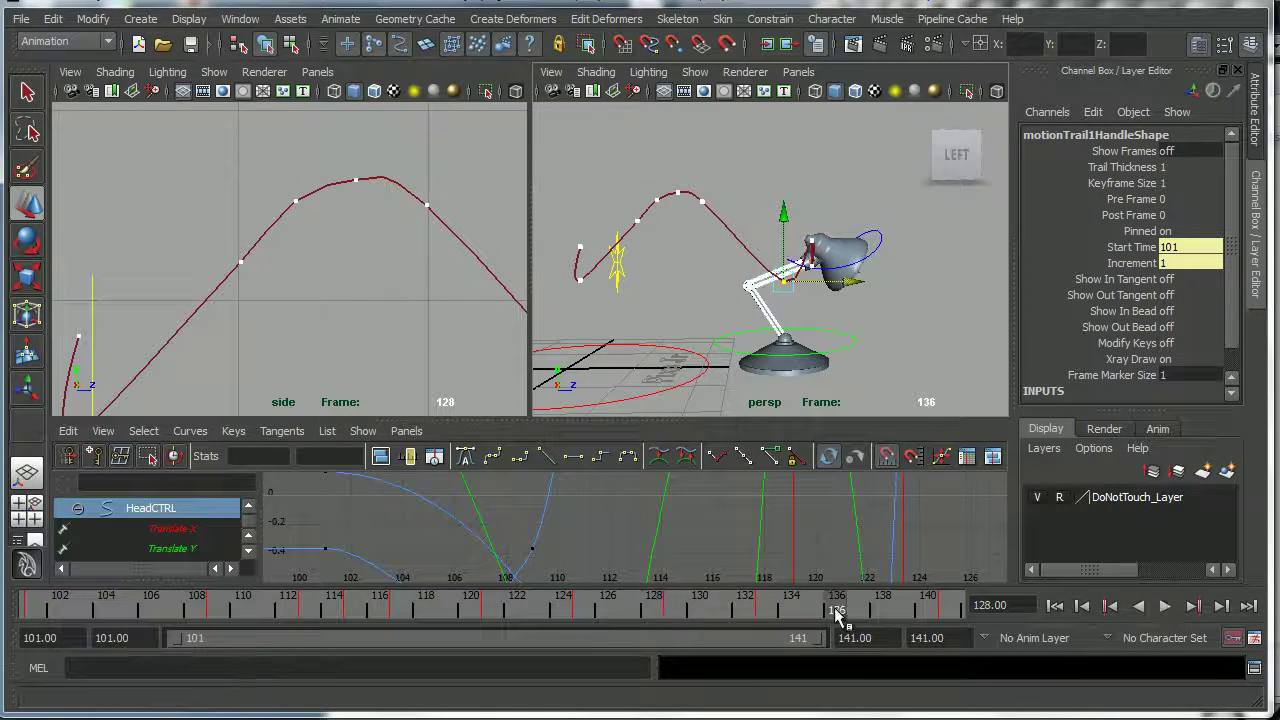
- Move the upper settling key after the landing back to about Z 17.521 and the landing's lowest key to about Z 15.760
{"action": "scroll", "coordinate": [775, 290], "scroll_direction": "up", "scroll_amount": 6}
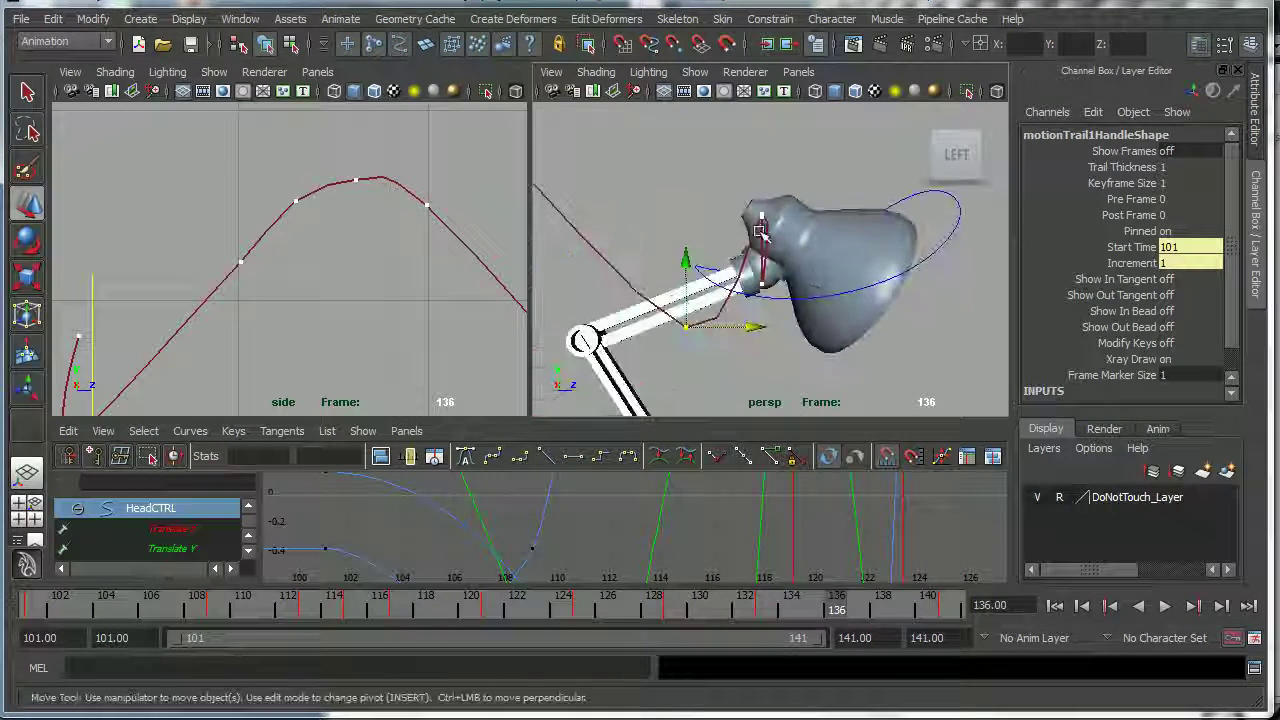
{"action": "left_click_drag", "start_coordinate": [785, 190], "coordinate": [756, 190]}
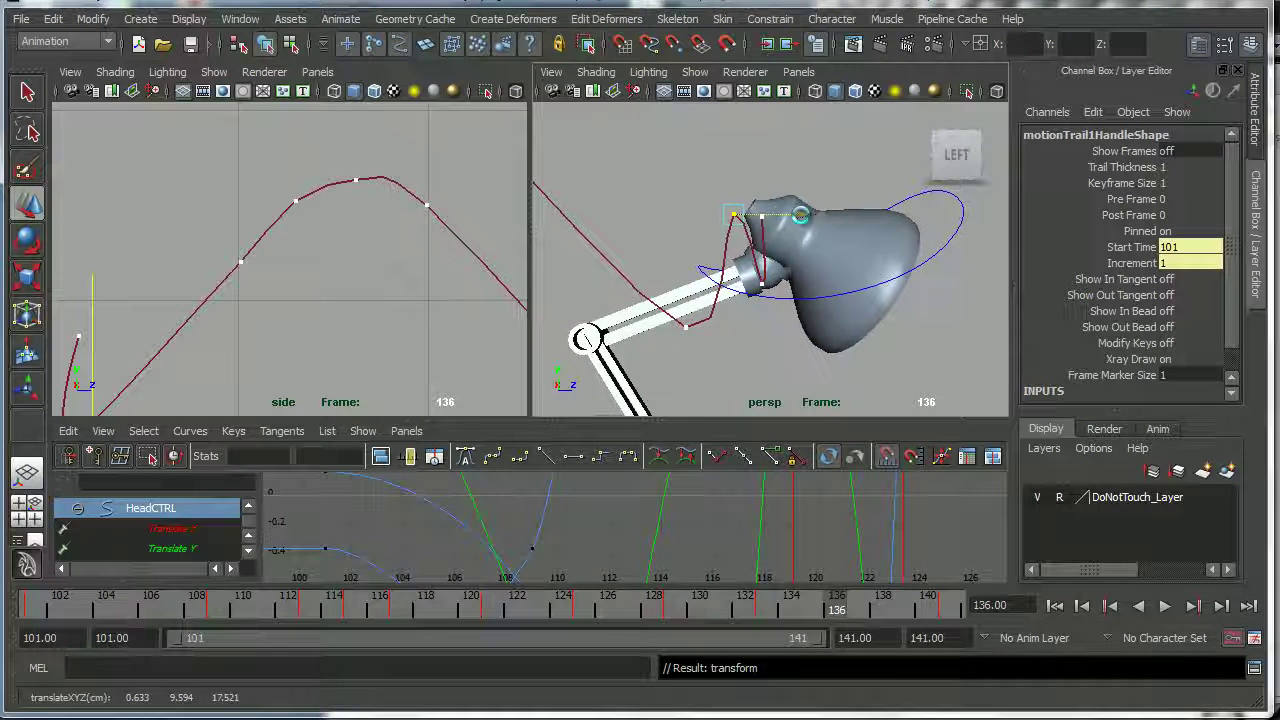
{"action": "left_click", "coordinate": [674, 325]}
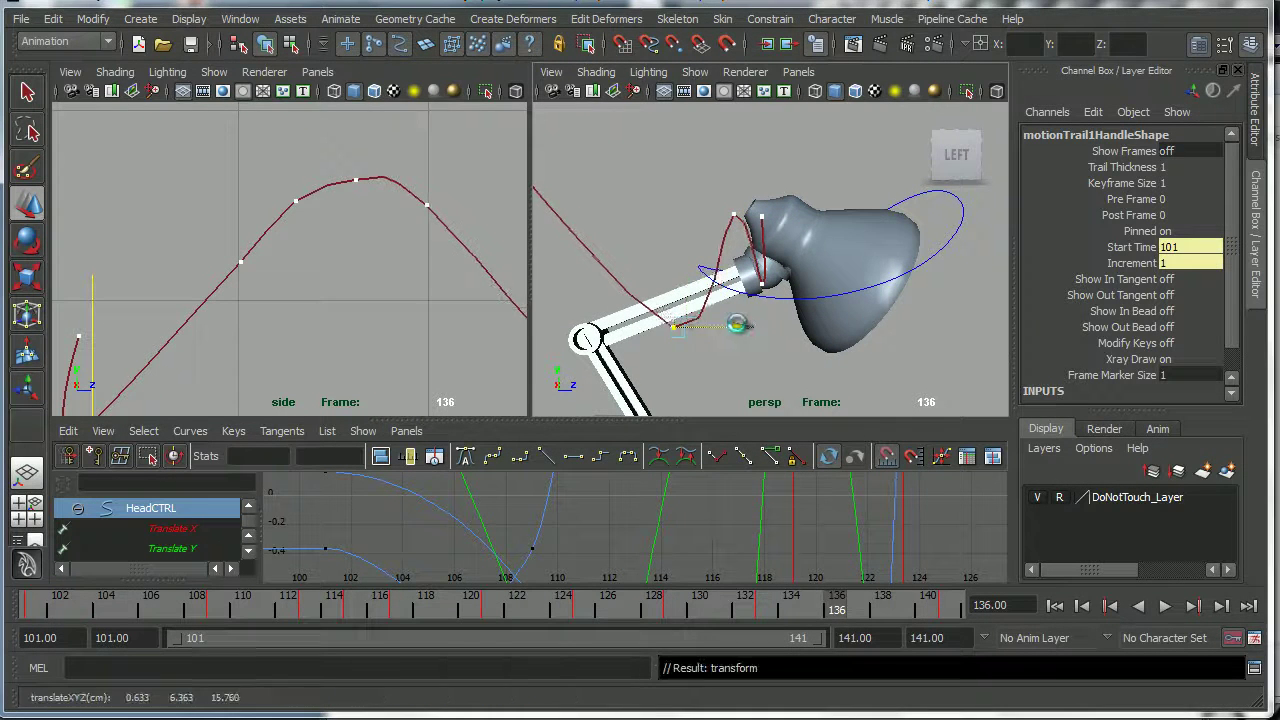
- Pull the lower settling key backward, nudge the upper settling and lowest landing keys farther back, and play back the landing
{"action": "left_click_drag", "start_coordinate": [829, 279], "coordinate": [810, 282]}
{"action": "left_click", "coordinate": [730, 212]}
{"action": "left_click", "coordinate": [664, 327]}
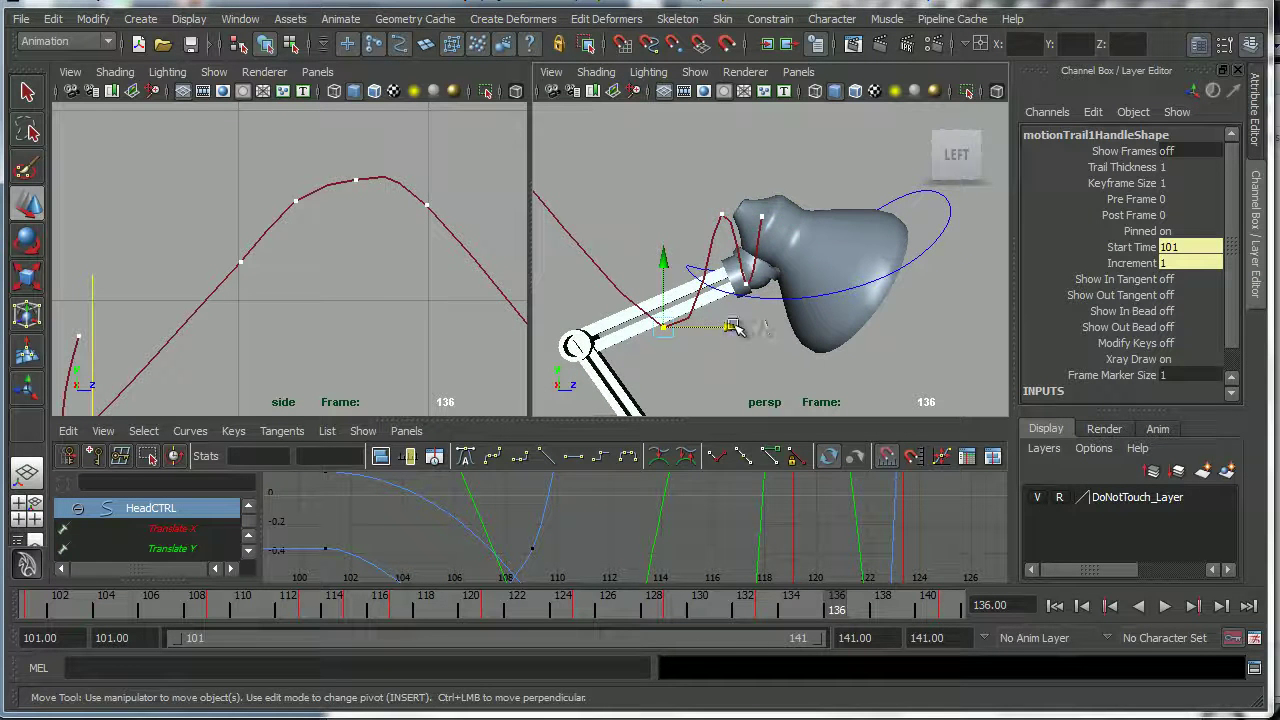
{"action": "right_click_drag", "start_coordinate": [802, 298], "coordinate": [675, 289], "text": "alt"}
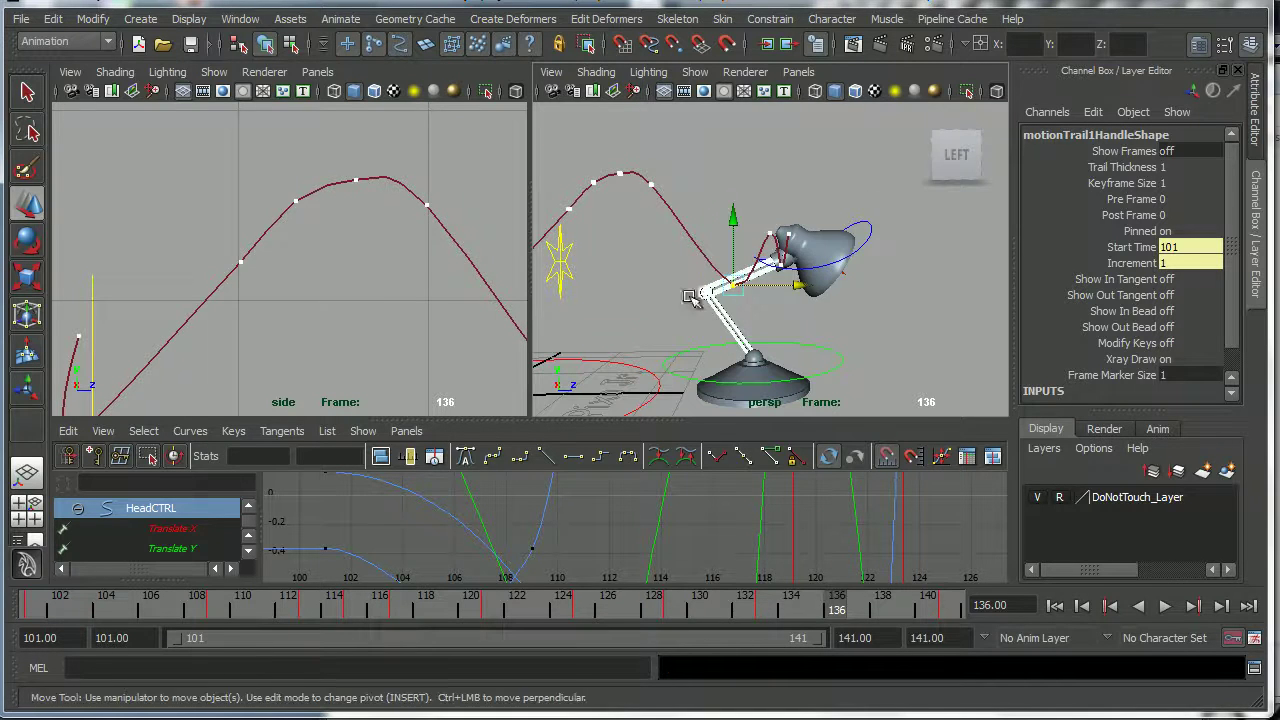
{"action": "key", "text": "alt+v"}
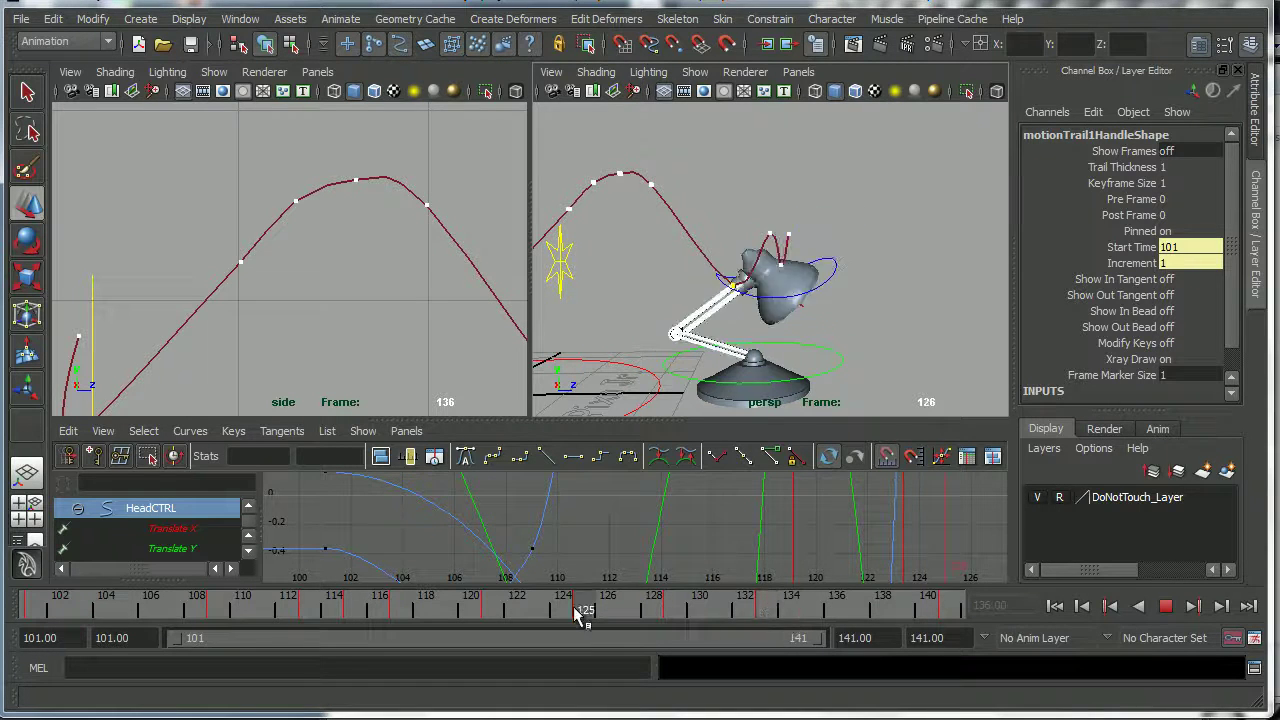